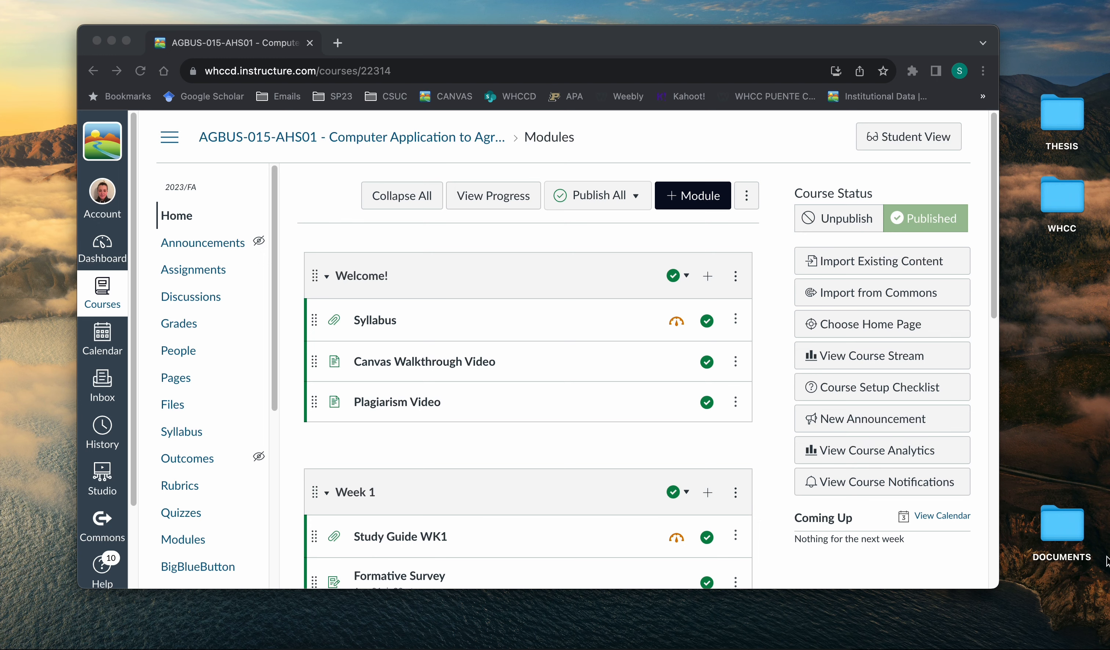
Open the assignment "Formatting a Microsoft Word MLA Paper Template" from the Week 2 module.
scroll(624, 513, "down", 12)
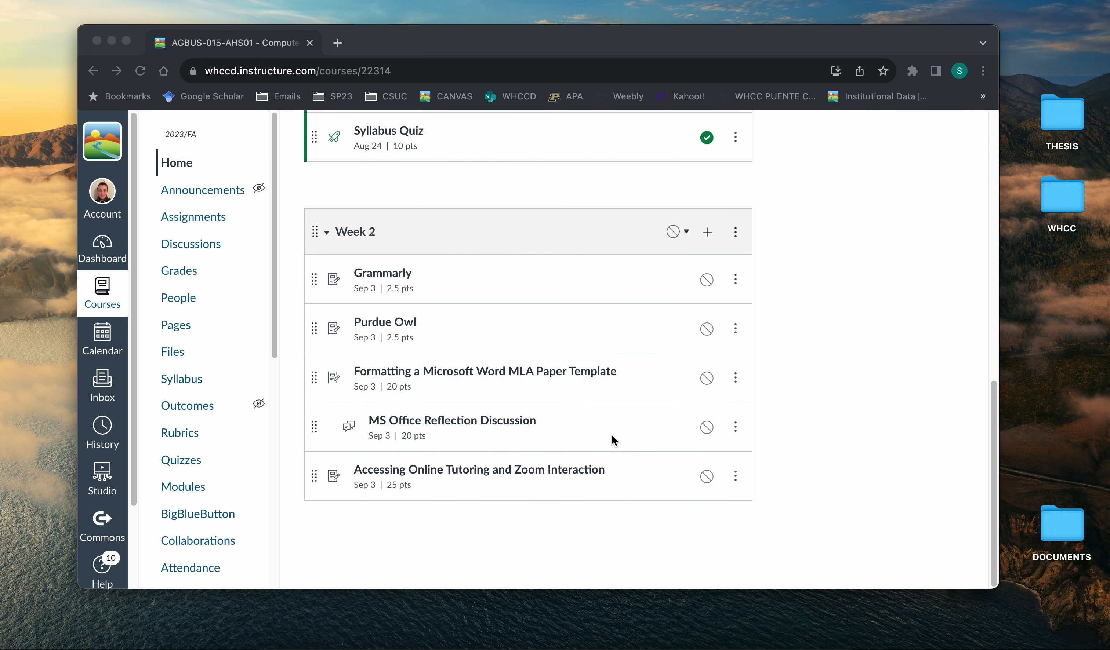
left_click(562, 374)
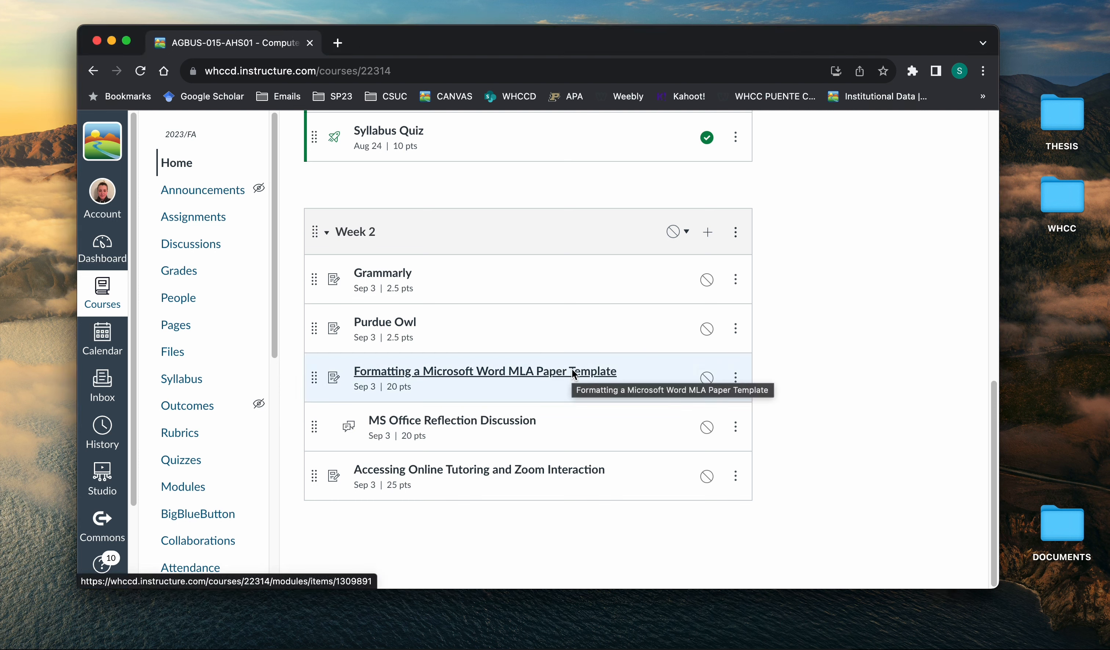
left_click(573, 372)
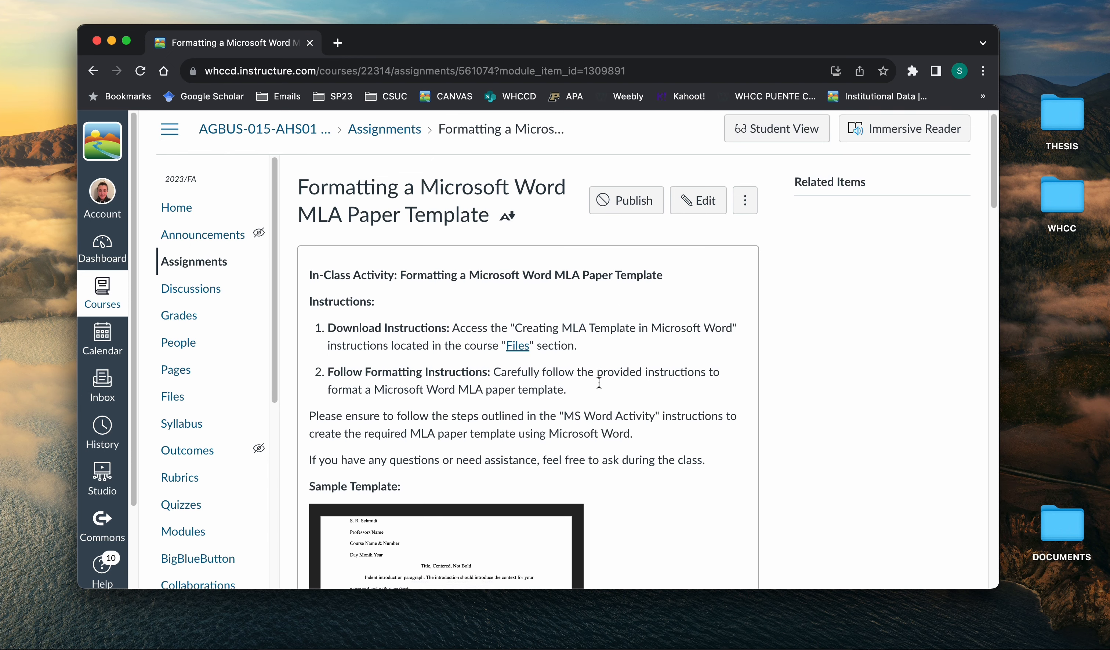
Examine the assignment's instructions, the sample MLA template and the grading rubric.
scroll(598, 382, "down", 6)
scroll(454, 317, "up", 1)
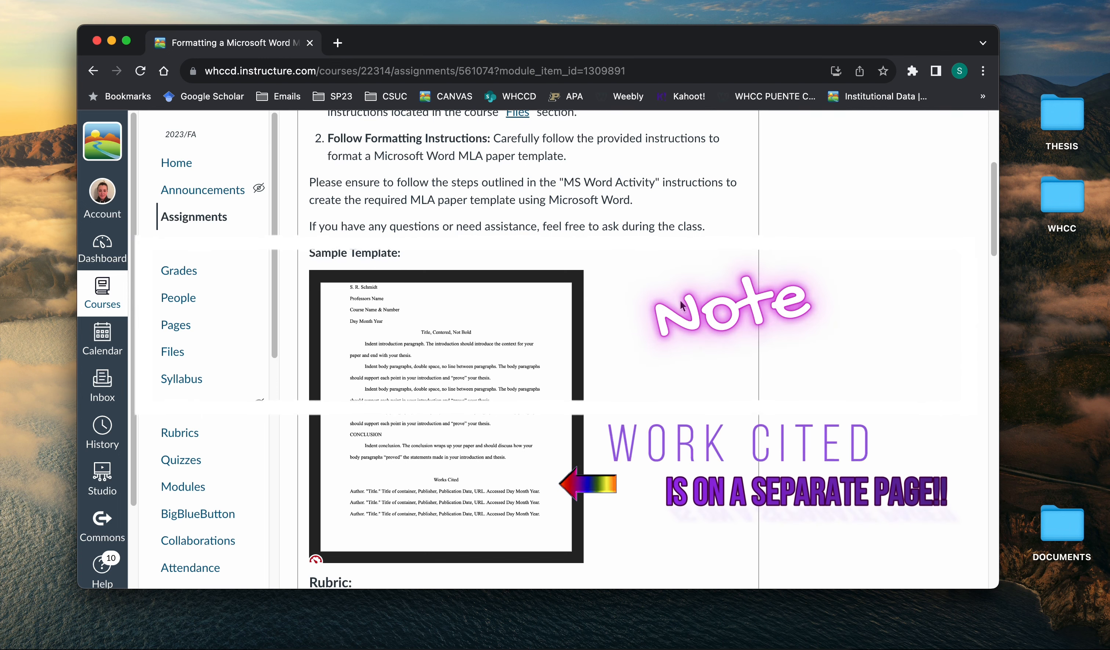
scroll(680, 301, "down", 5)
scroll(680, 301, "down", 10)
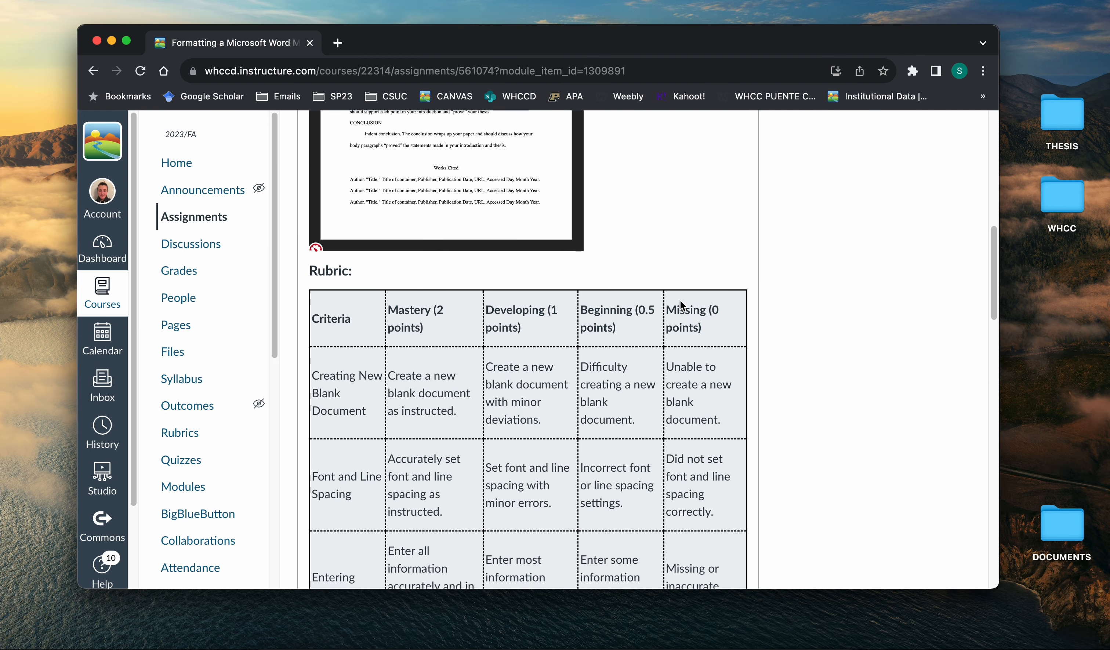
scroll(680, 301, "down", 4)
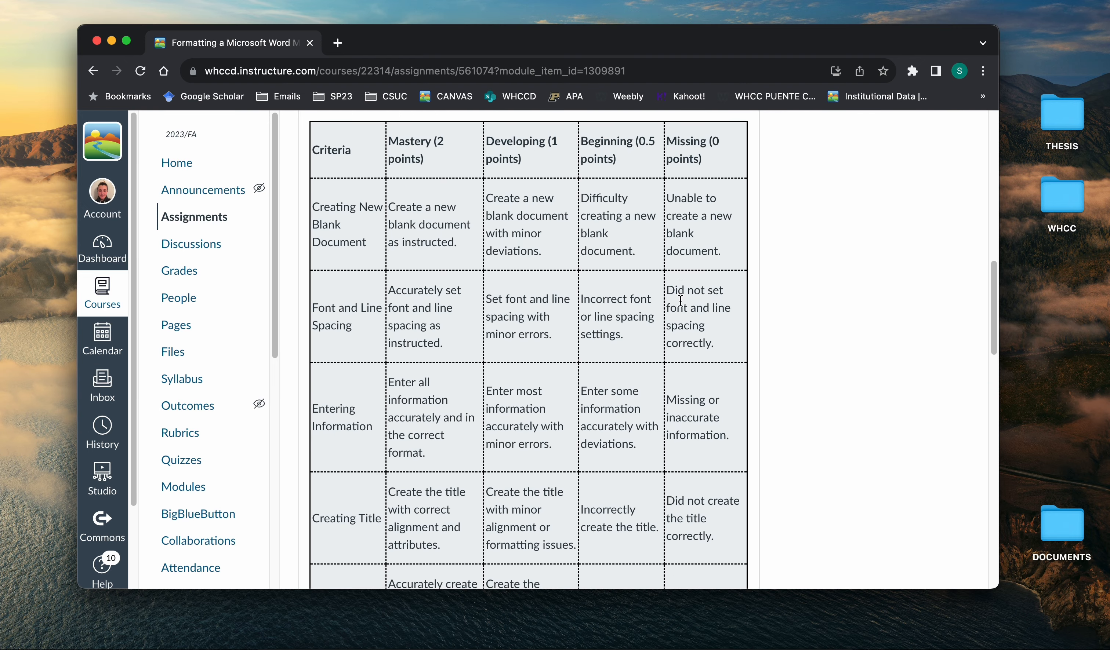
scroll(680, 301, "down", 10)
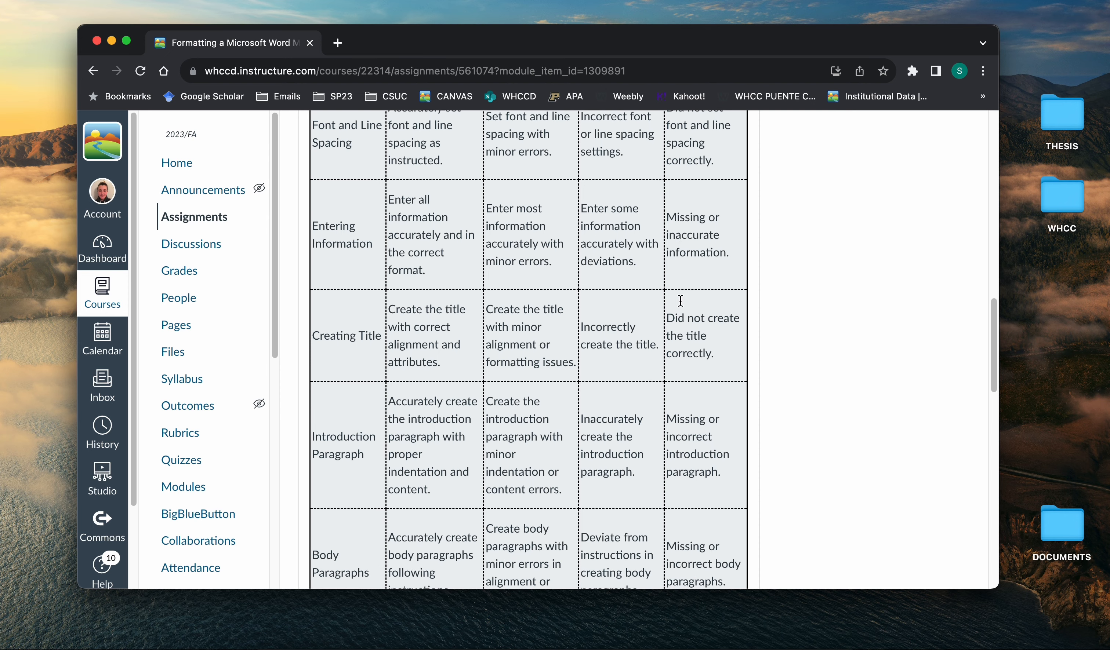
scroll(680, 301, "down", 4)
scroll(680, 301, "up", 5)
scroll(680, 301, "up", 19)
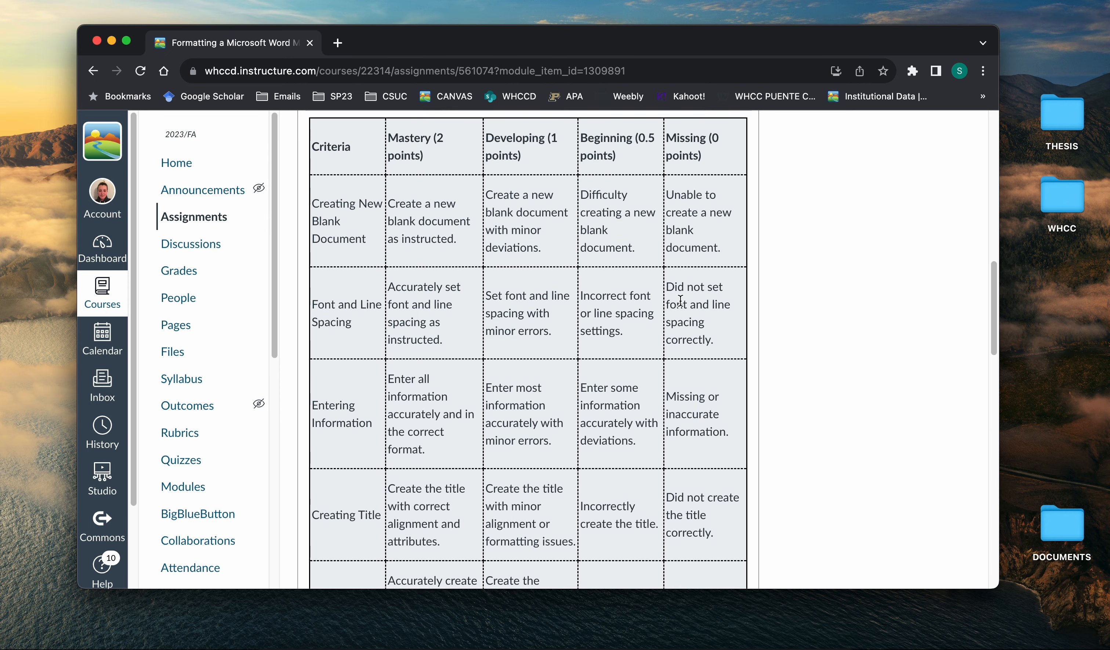
scroll(679, 301, "up", 18)
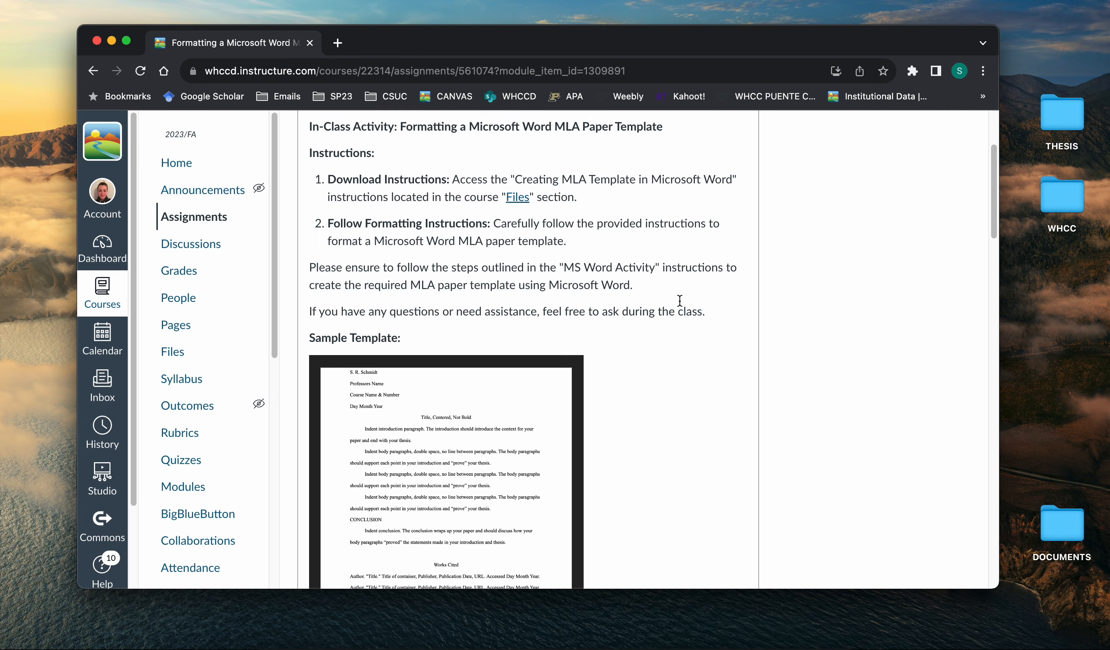
Download "Creating an MLA Template in Microsoft Word.docx" from the course files and open it in Word.
left_click(519, 355)
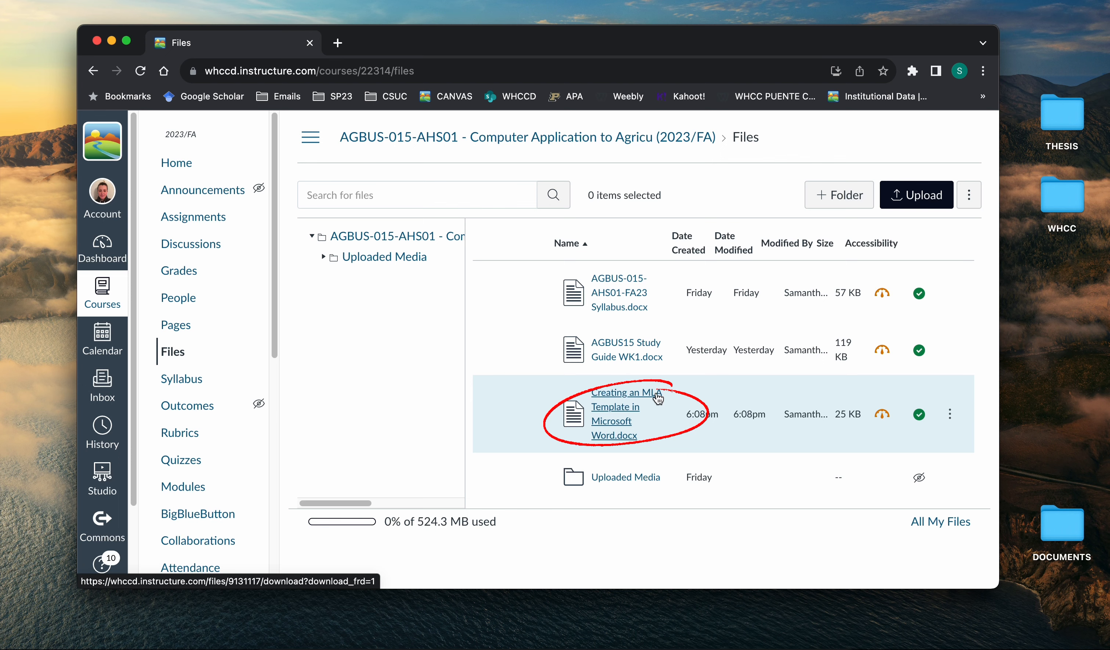
left_click(658, 395)
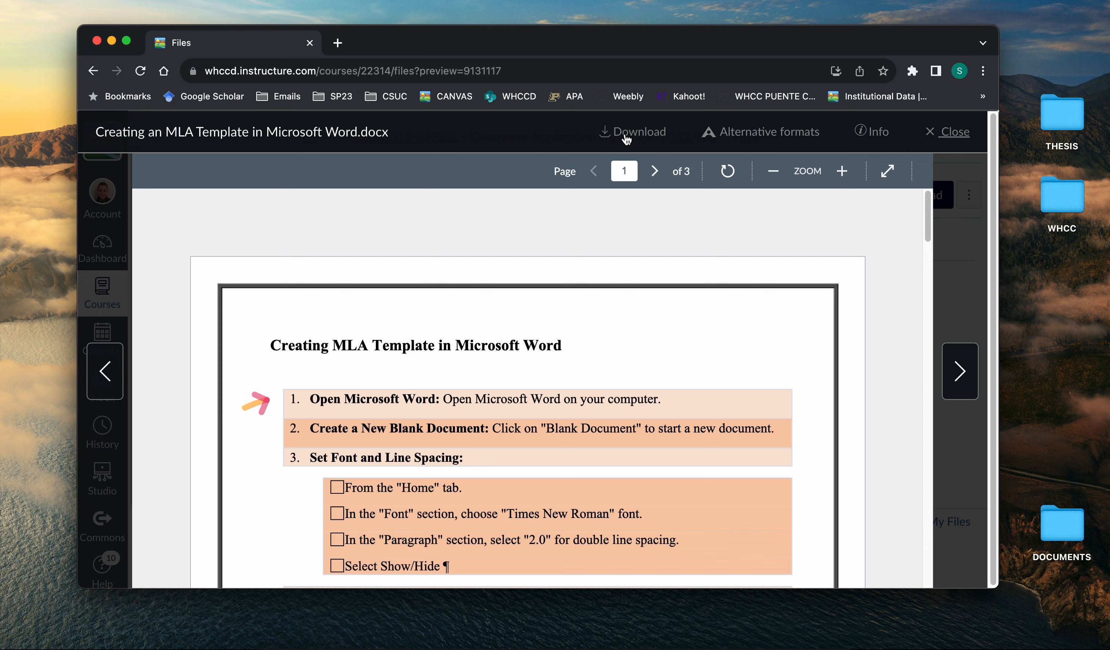
left_click(638, 132)
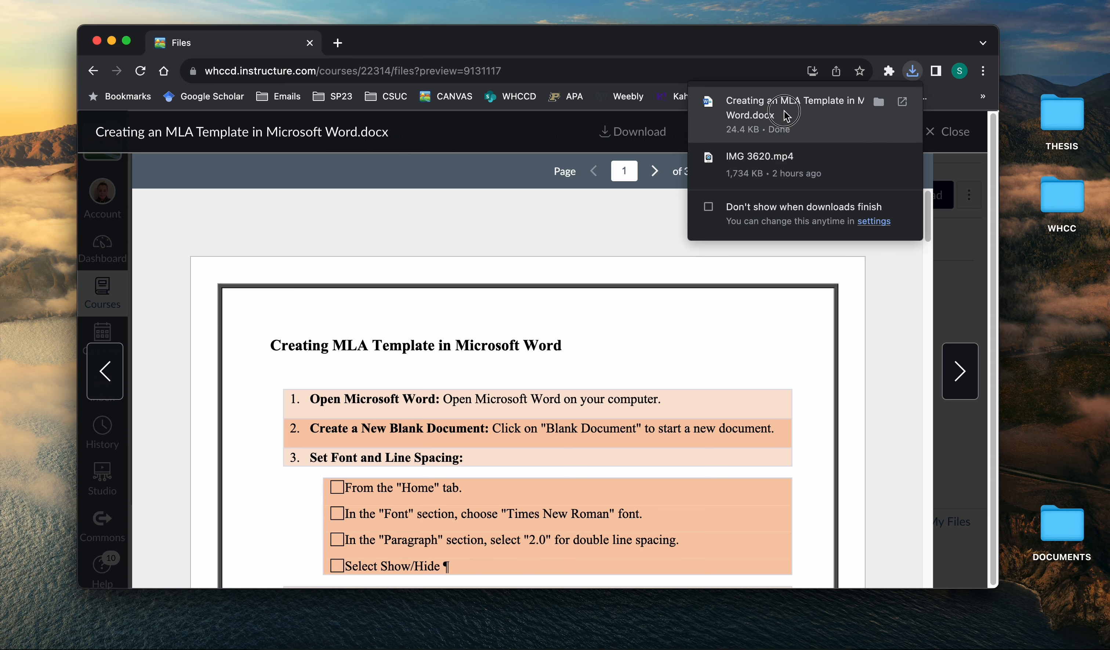
left_click(786, 113)
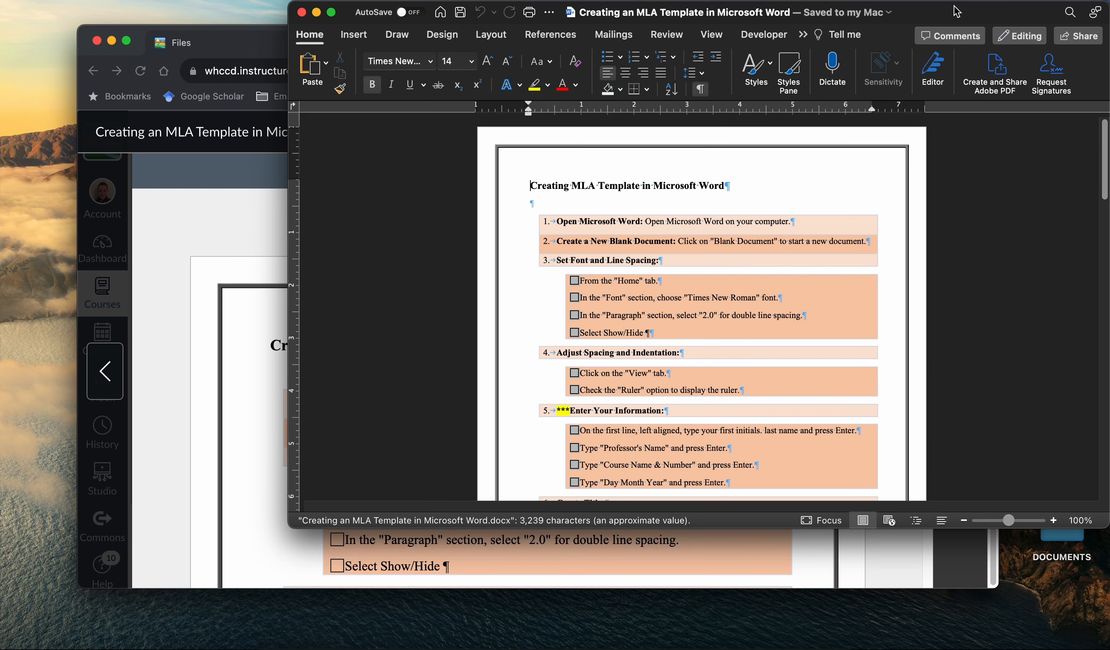
Move the instructions window aside and create a new blank document.
left_click_drag(955, 12, 681, 40)
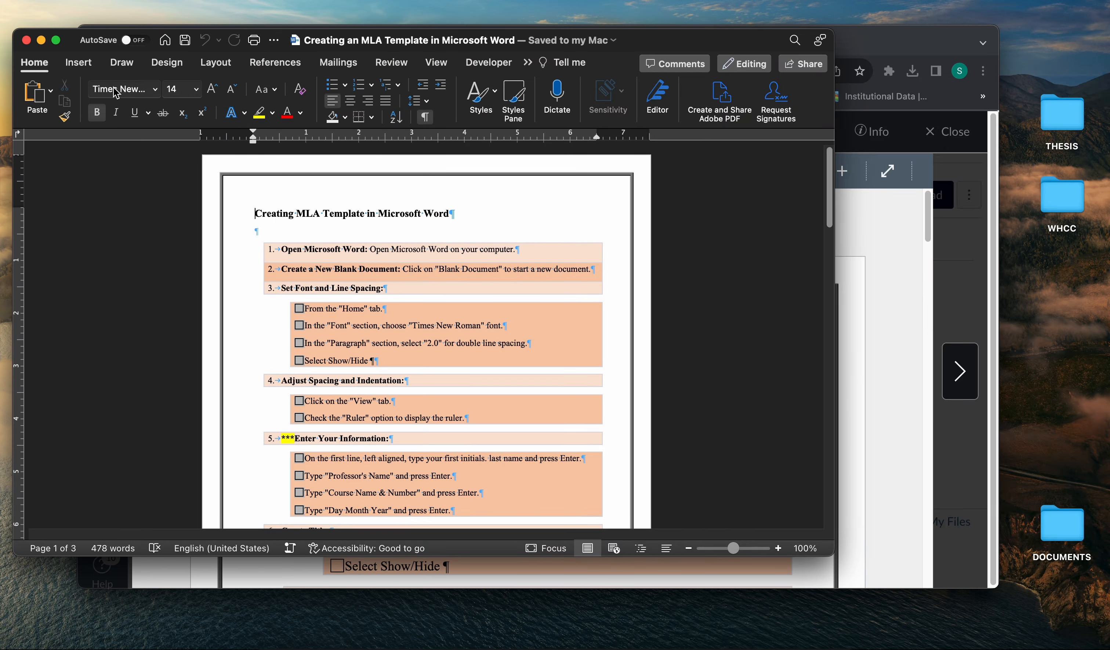
left_click(95, 1)
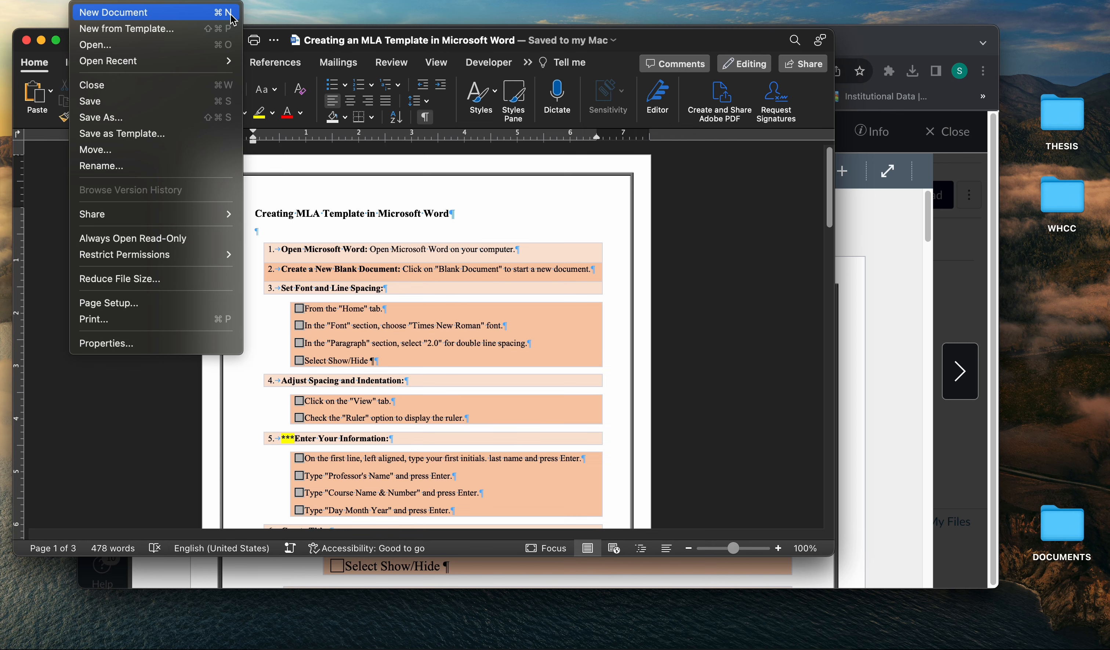
left_click(247, 350)
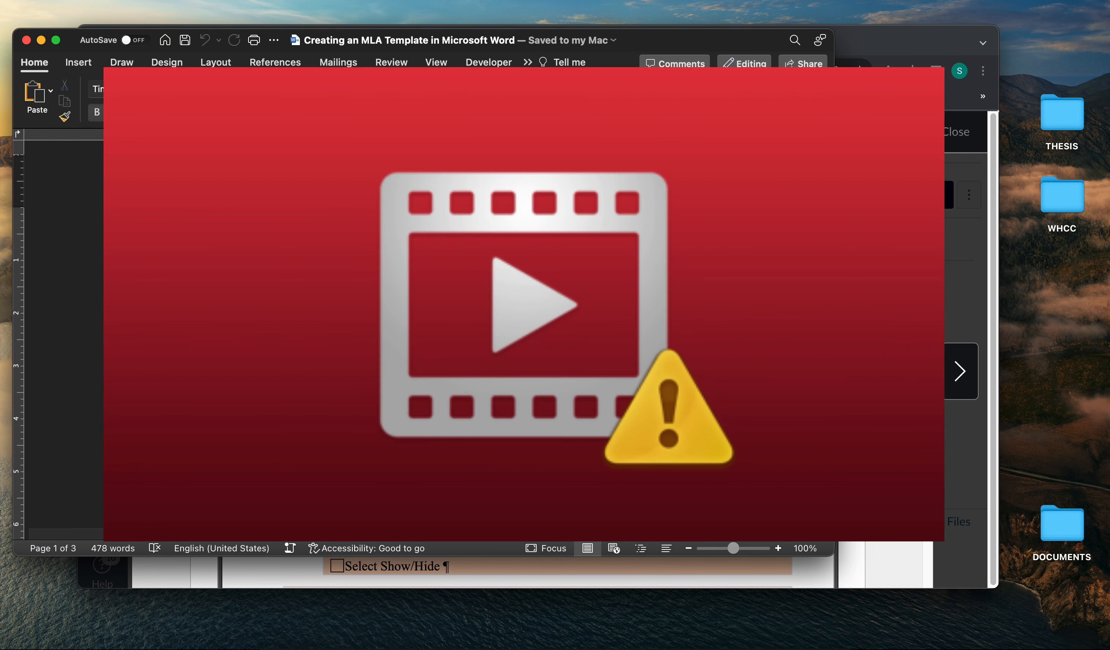
key("super+n")
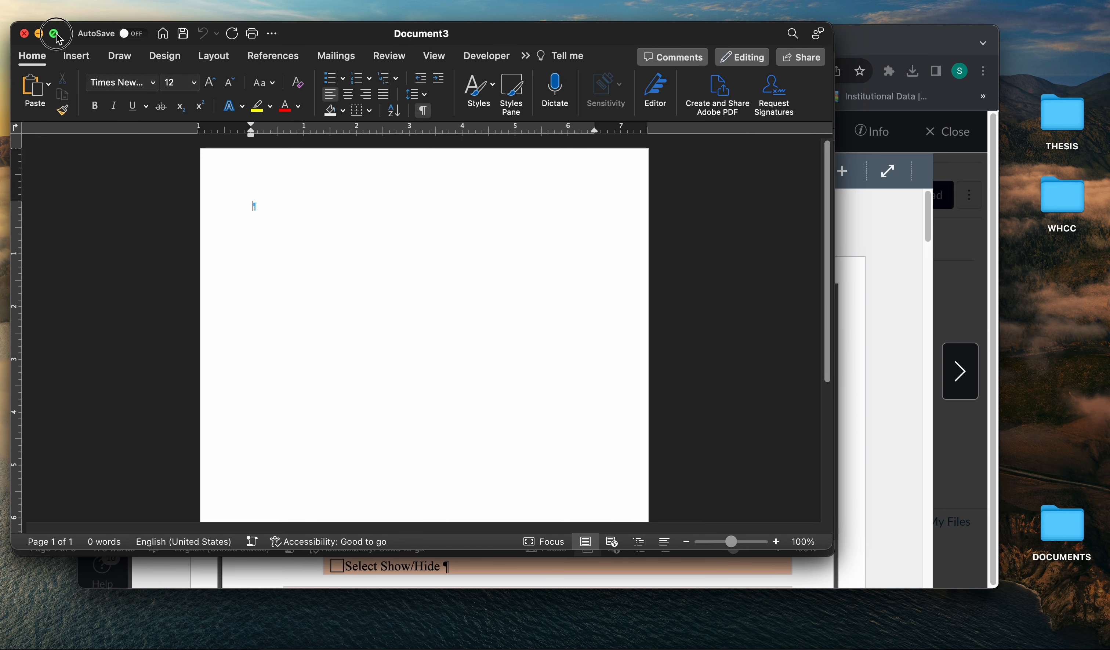
Tile the new blank document on the right half of the screen, with the MLA instructions document beside it.
mouse_move(56, 38)
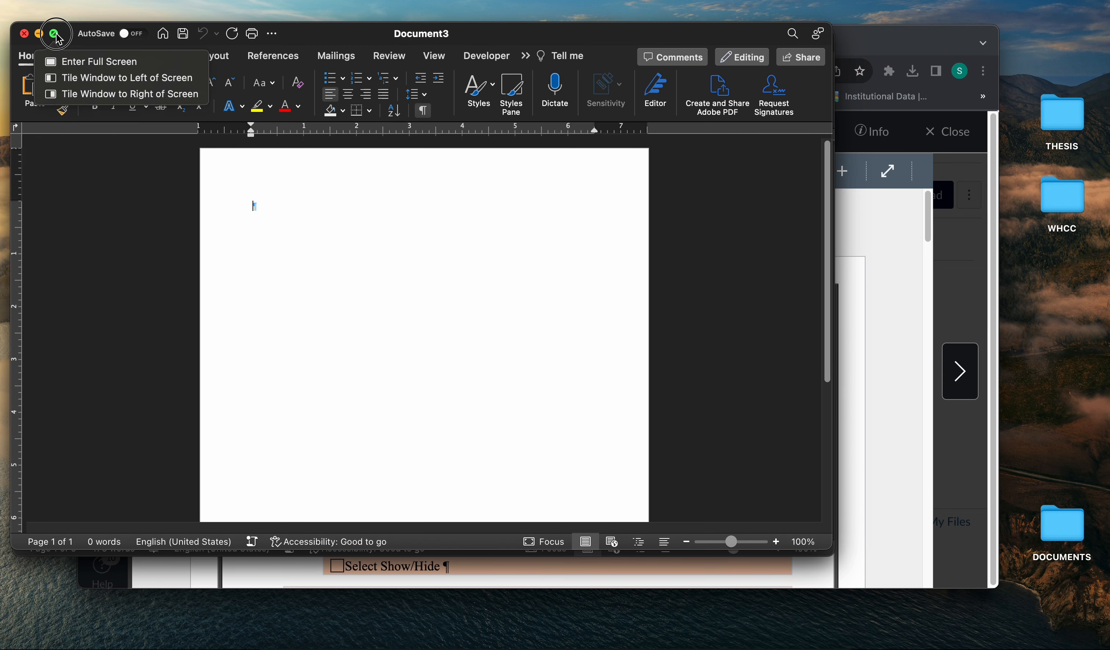
left_click(77, 96)
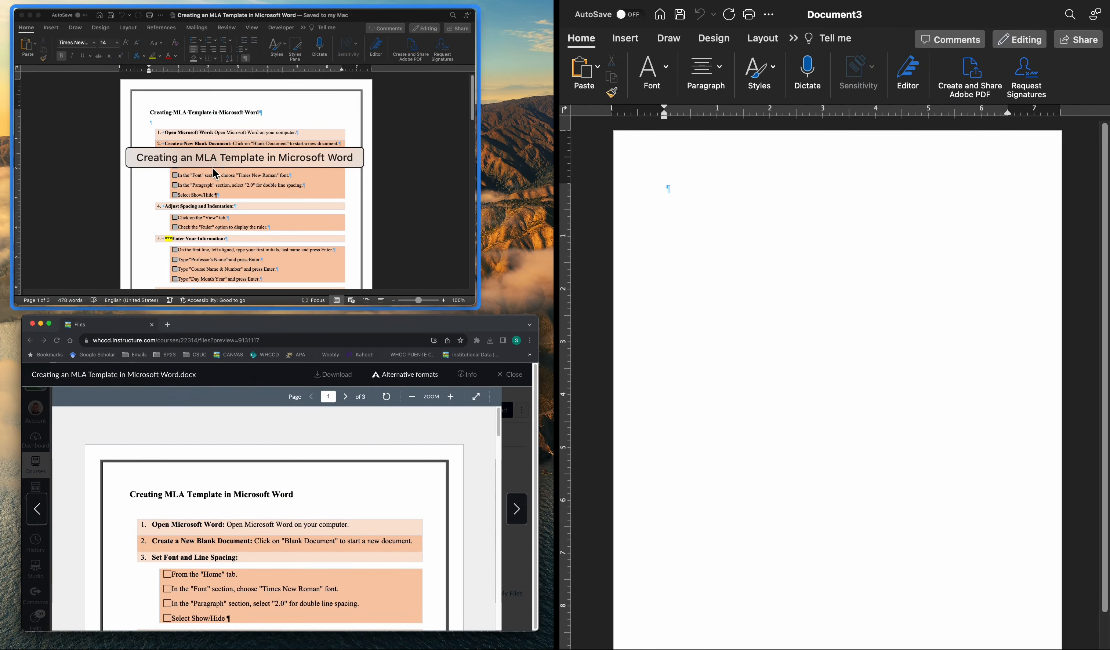
left_click(231, 169)
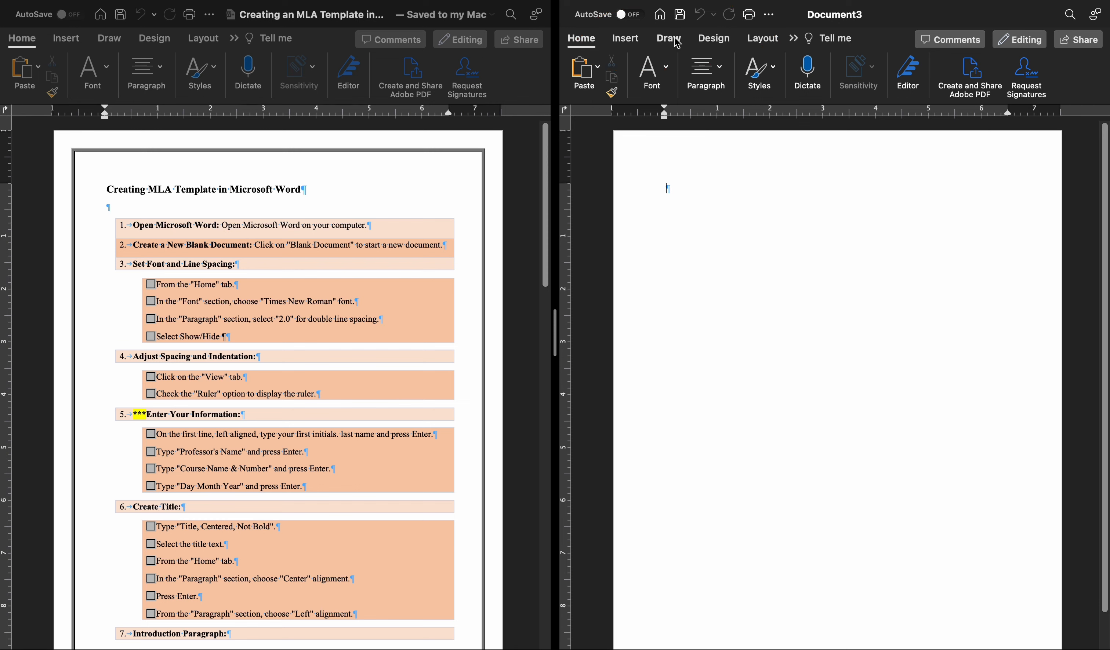
Check the font name and size and the paragraph options of the new document.
left_click(794, 39)
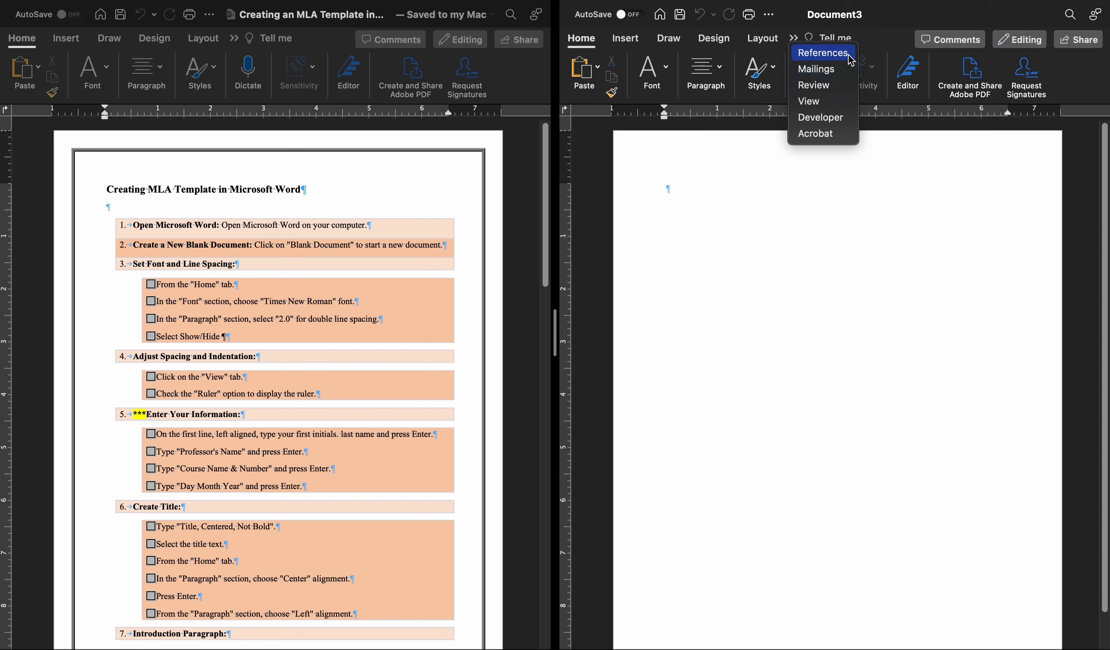
left_click(669, 72)
left_click(669, 72)
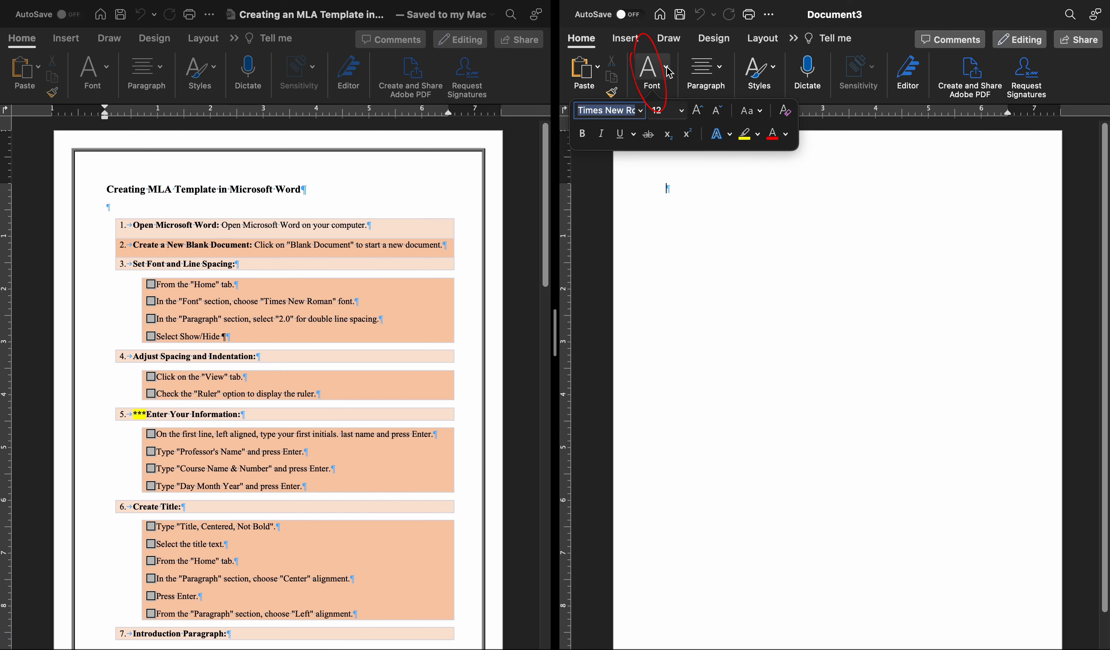
left_click(720, 71)
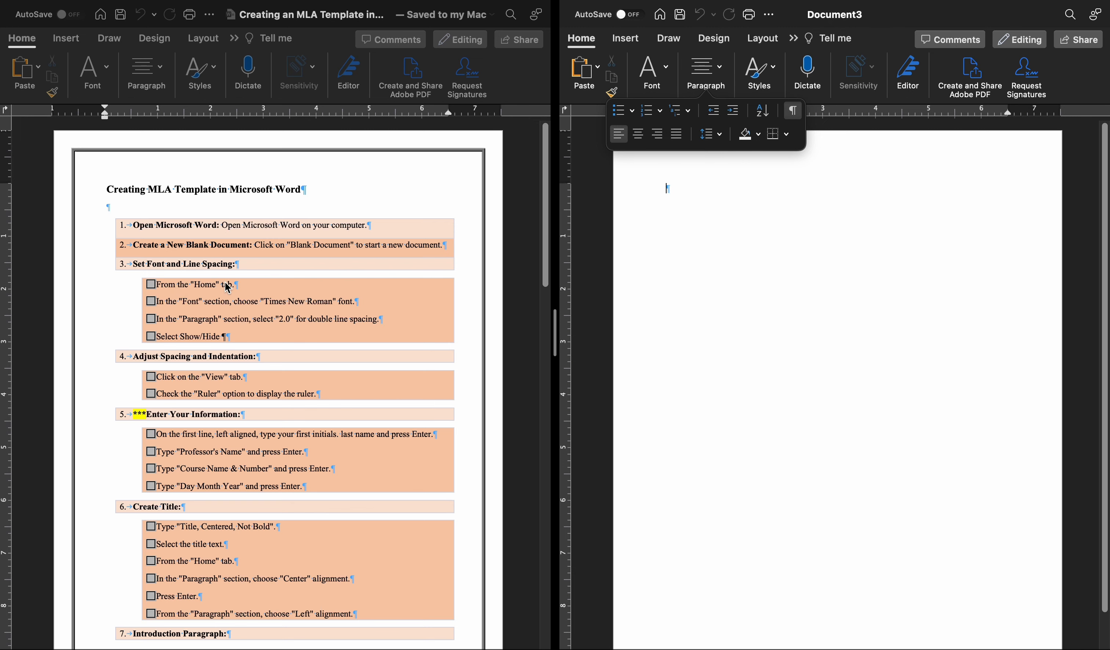
left_click(581, 41)
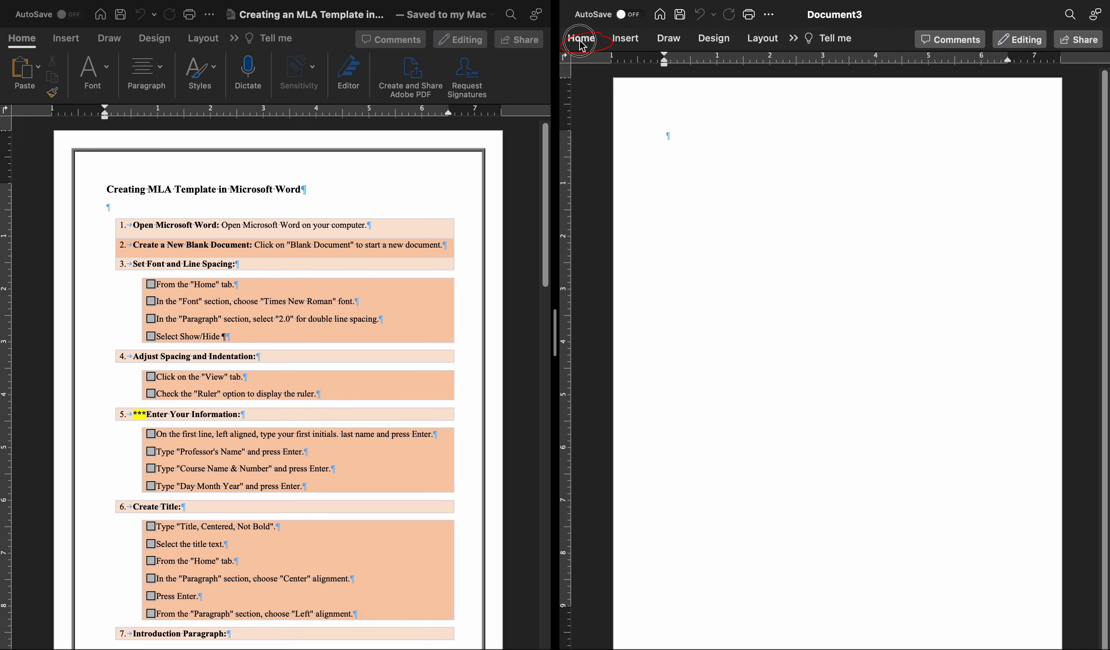
left_click(582, 41)
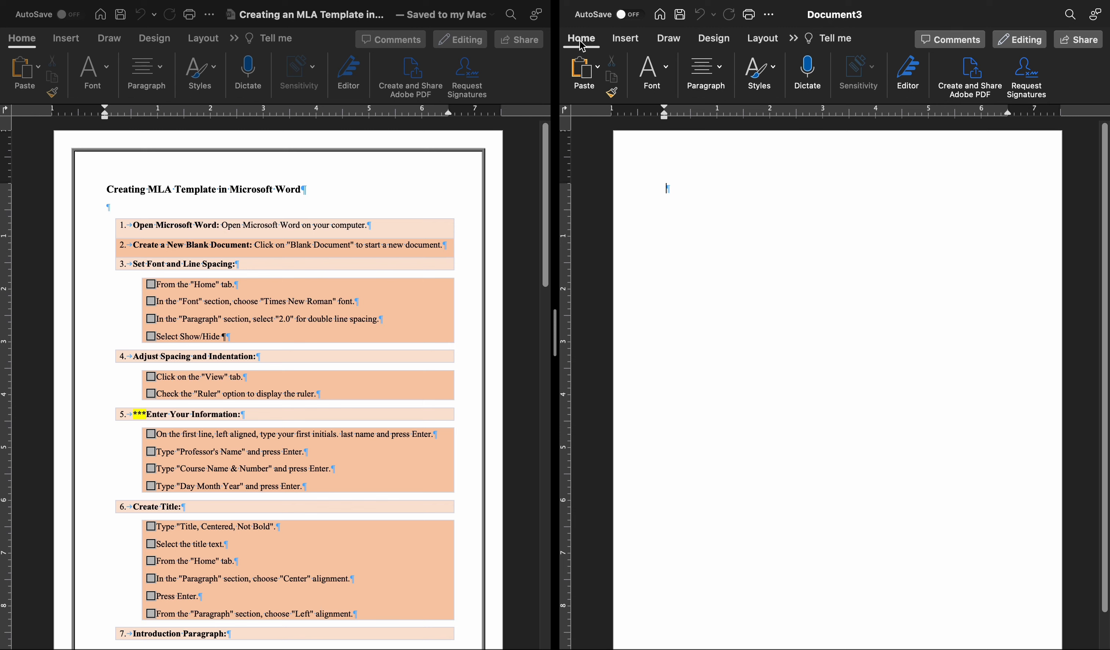
left_click(670, 69)
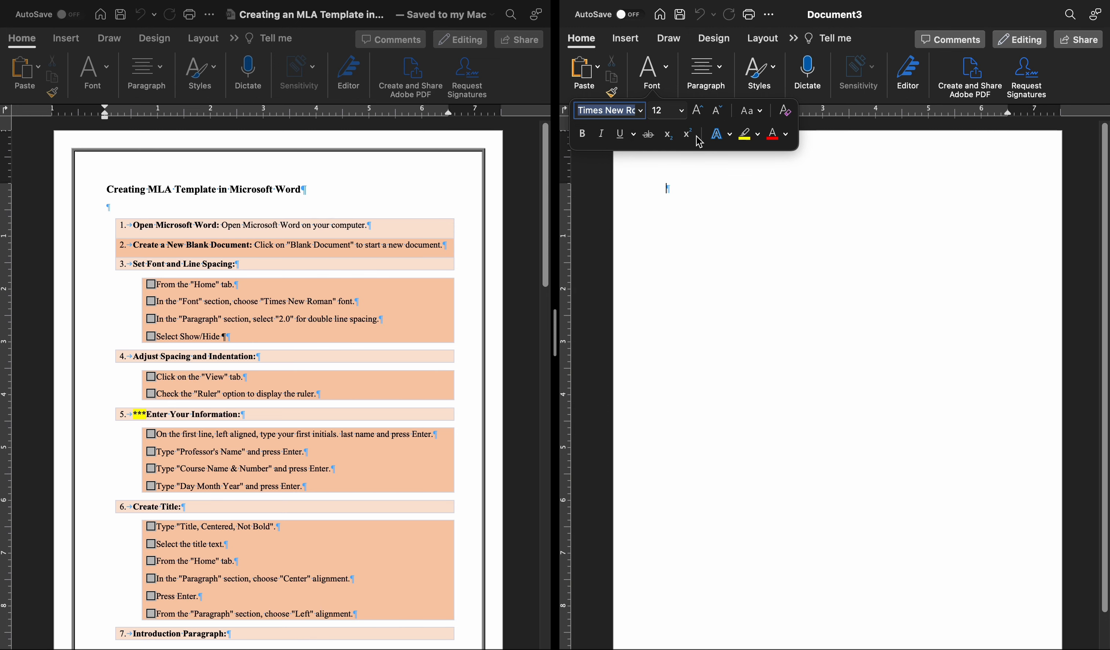
Set the new document's line spacing to 2.0.
left_click(721, 74)
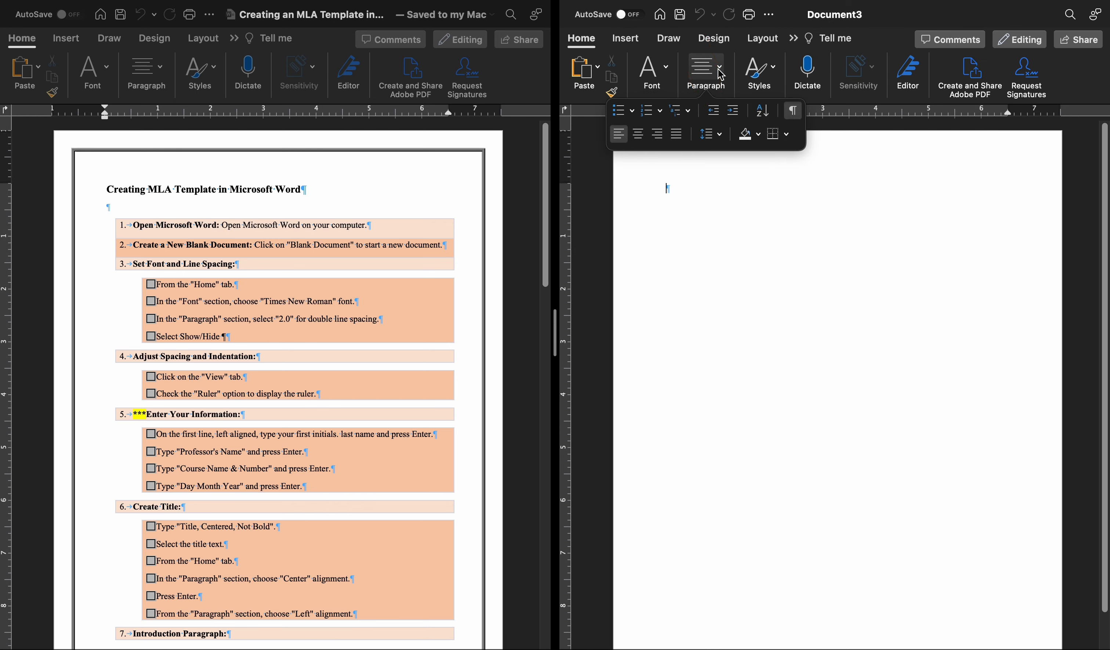
left_click(710, 140)
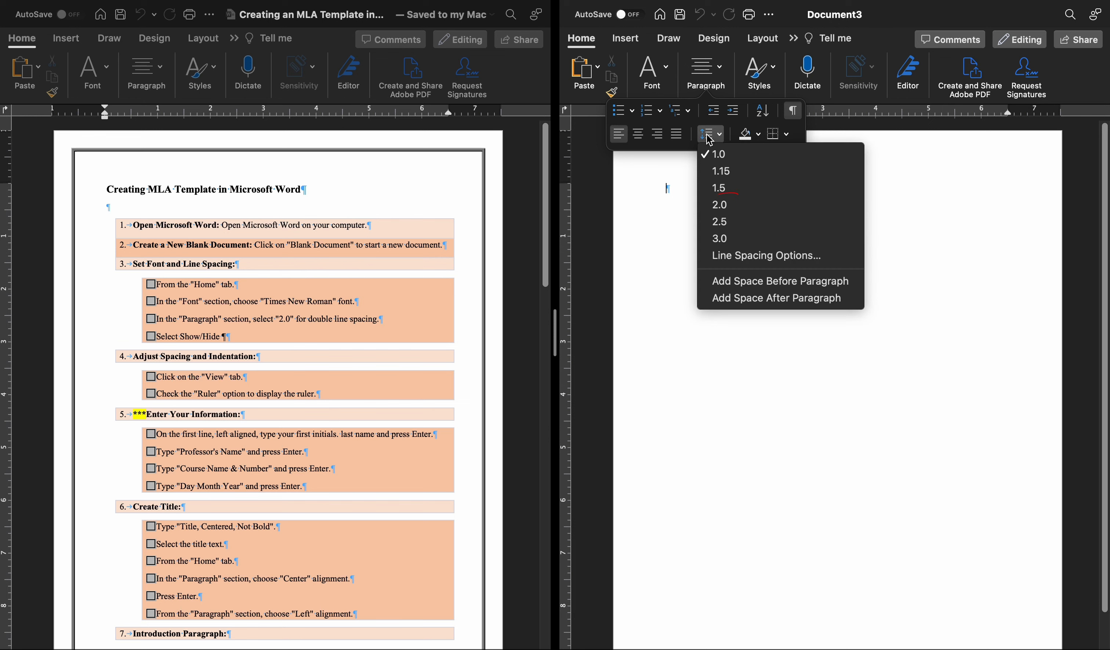
left_click(726, 206)
Widen the instructions side of the split view, and toggle the new document's paragraph marks off and on again.
left_click_drag(553, 333, 636, 336)
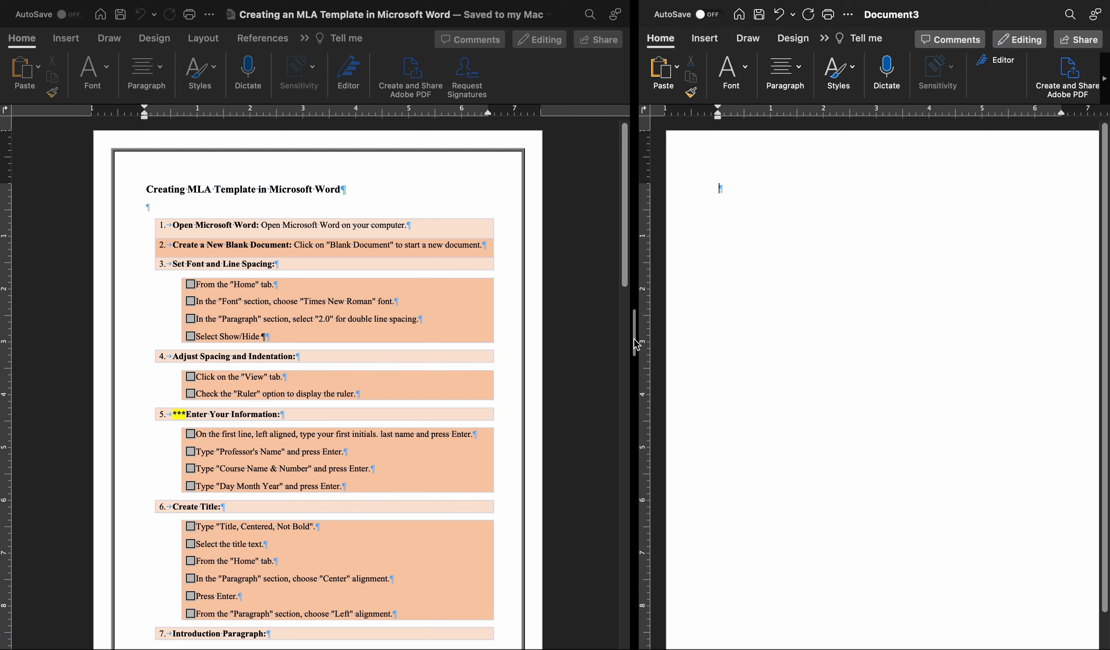
left_click(798, 77)
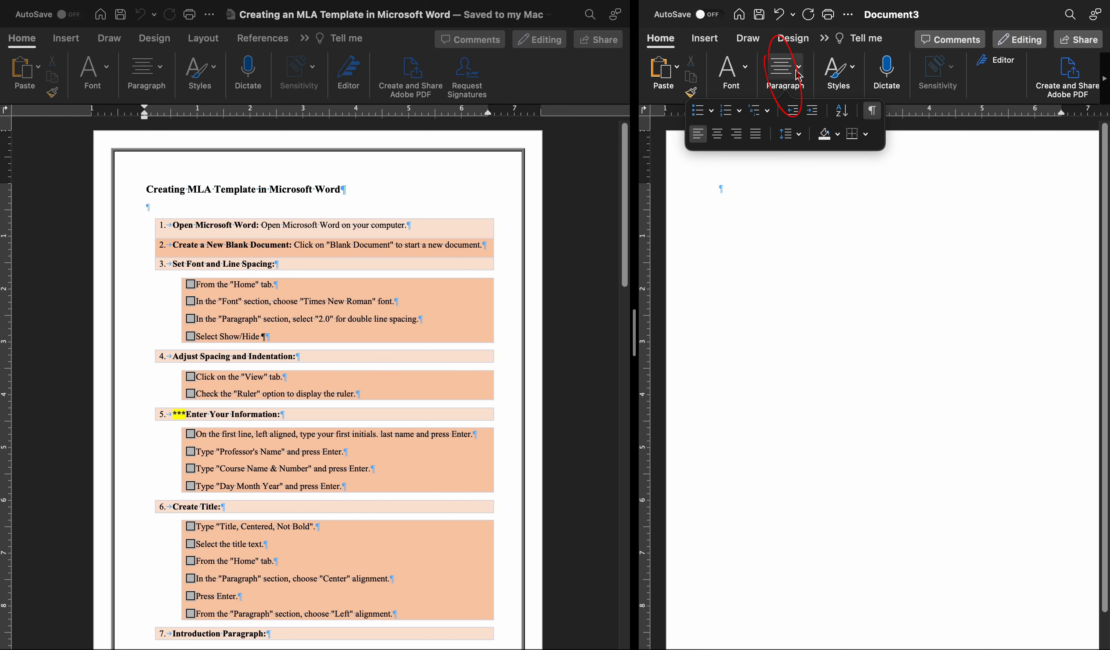
left_click(873, 112)
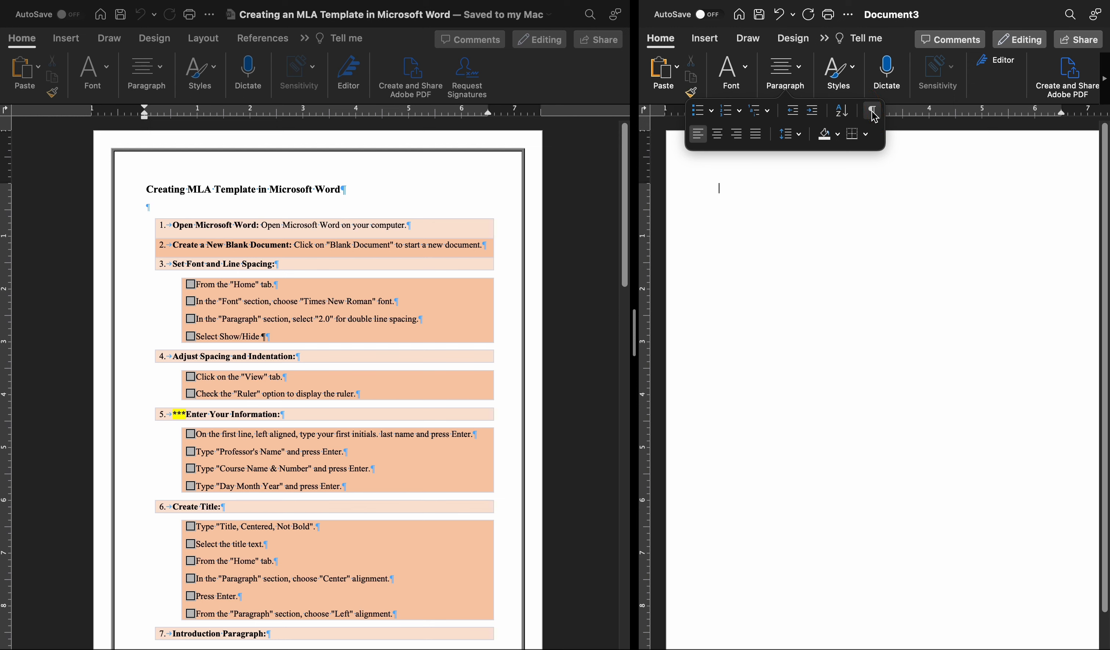
left_click(872, 112)
Give the new document the larger share of the split view, and switch its ruler off and back on.
left_click(824, 38)
left_click(846, 119)
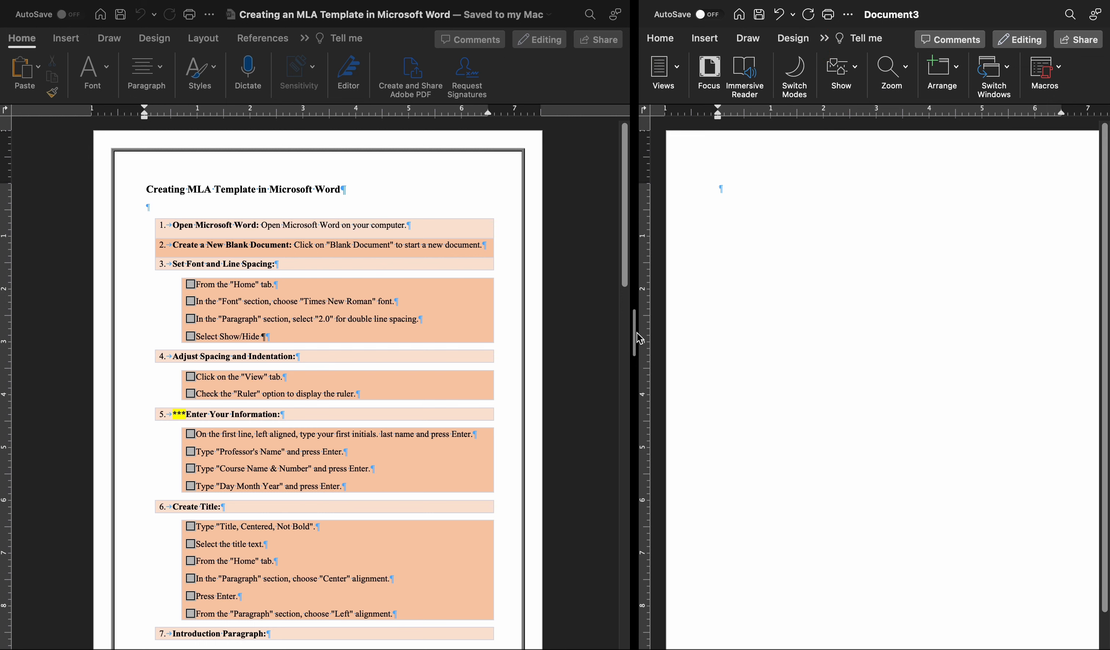
left_click_drag(640, 336, 420, 340)
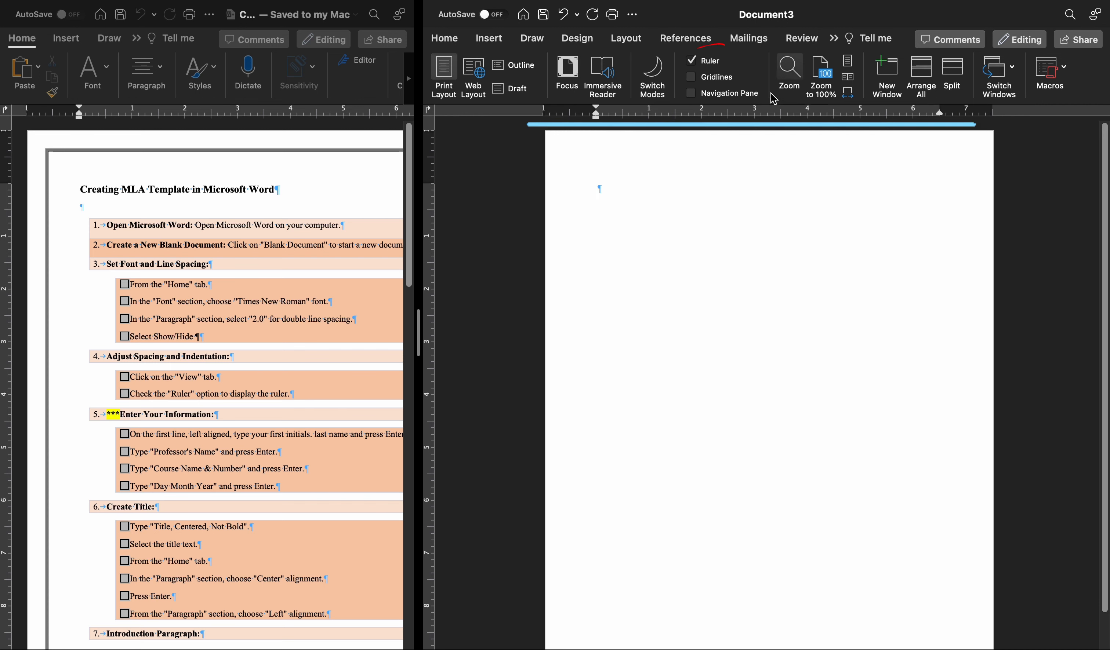
left_click(694, 66)
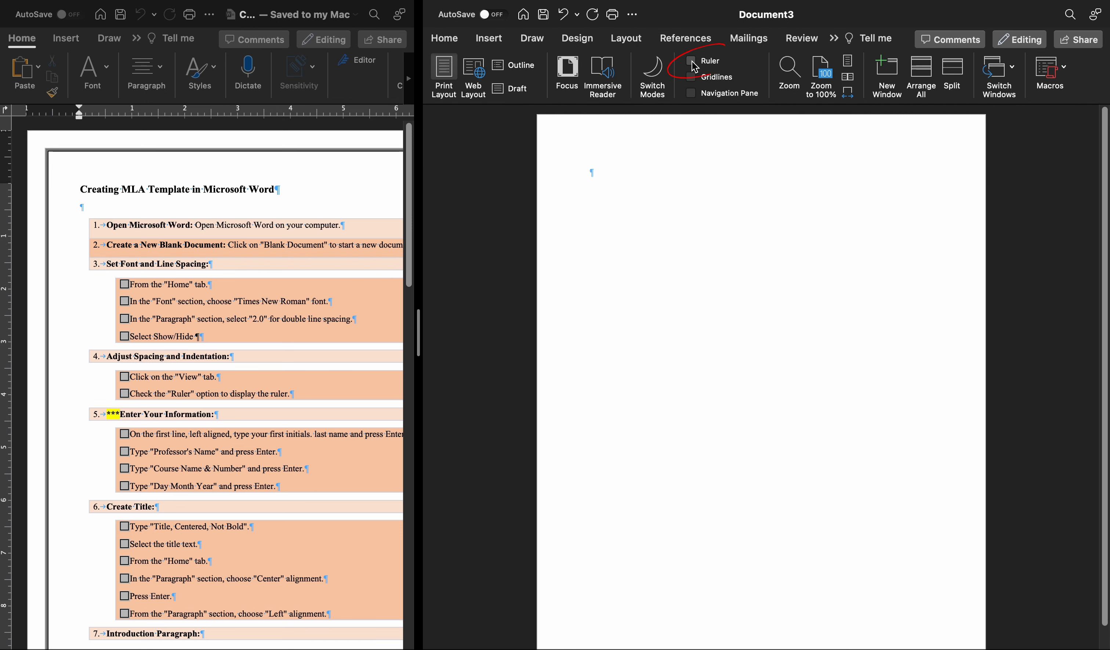
left_click(695, 66)
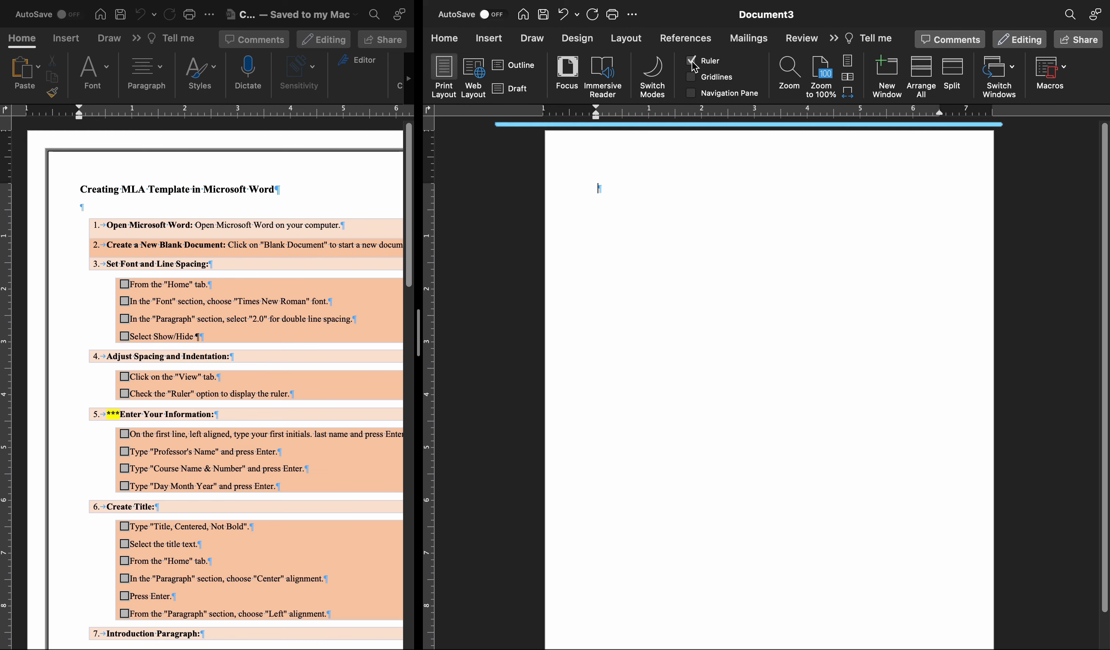
Widen the instructions side of the split view and enter the author's initials and last name on the new document's first line.
left_click_drag(419, 330, 573, 335)
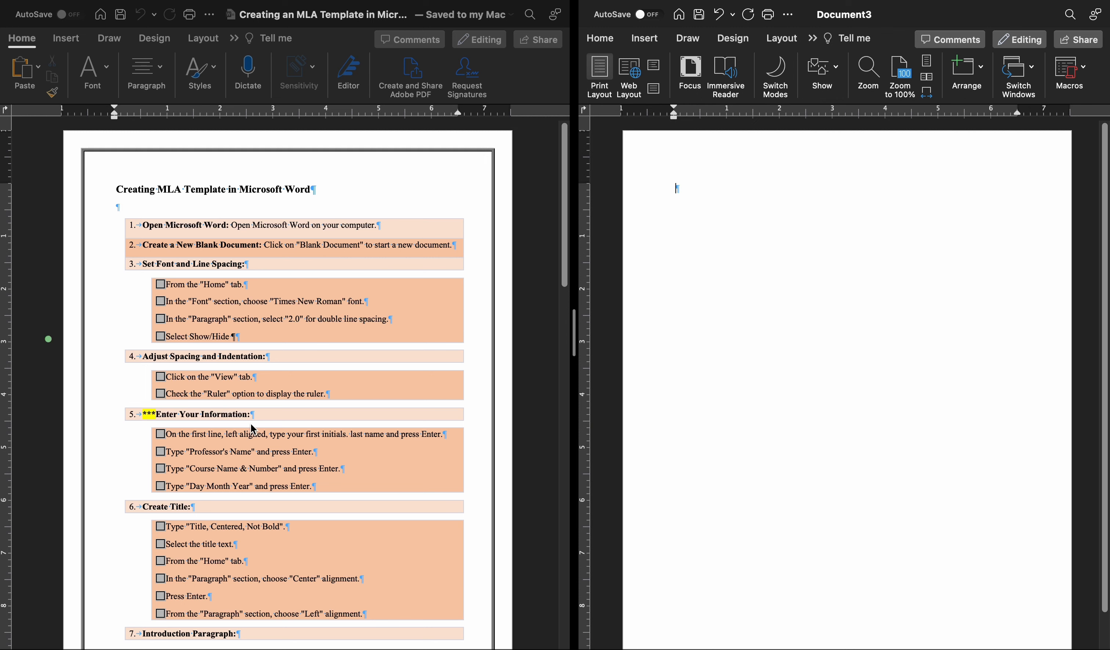
scroll(254, 429, "down", 2)
scroll(253, 430, "down", 6)
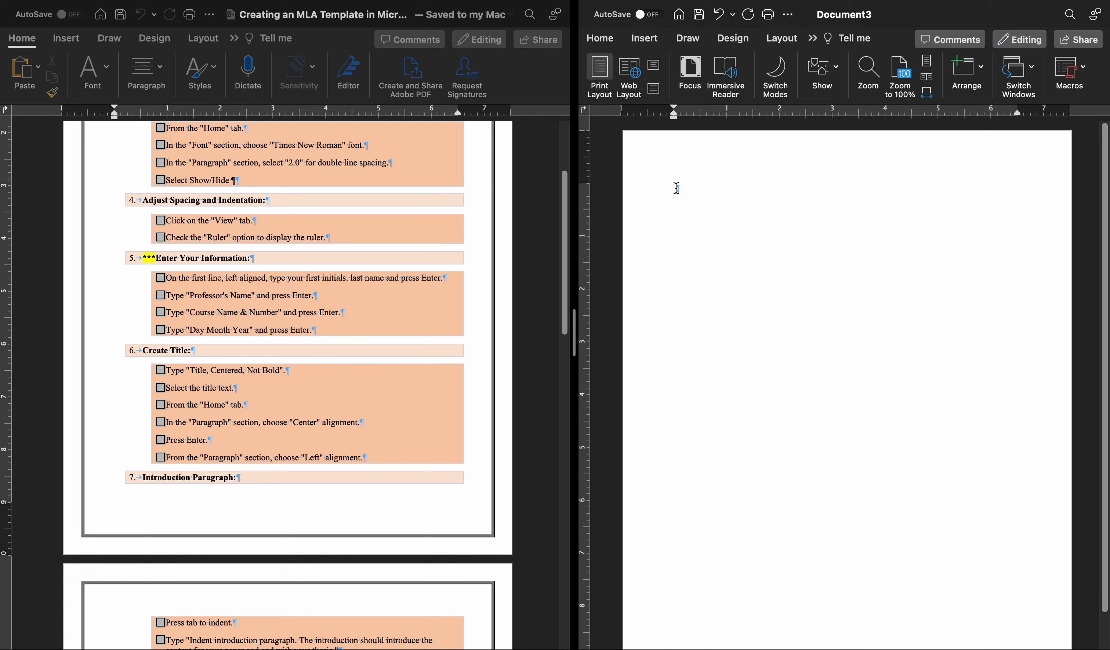
type("S.R. Schmidt")
key("Return")
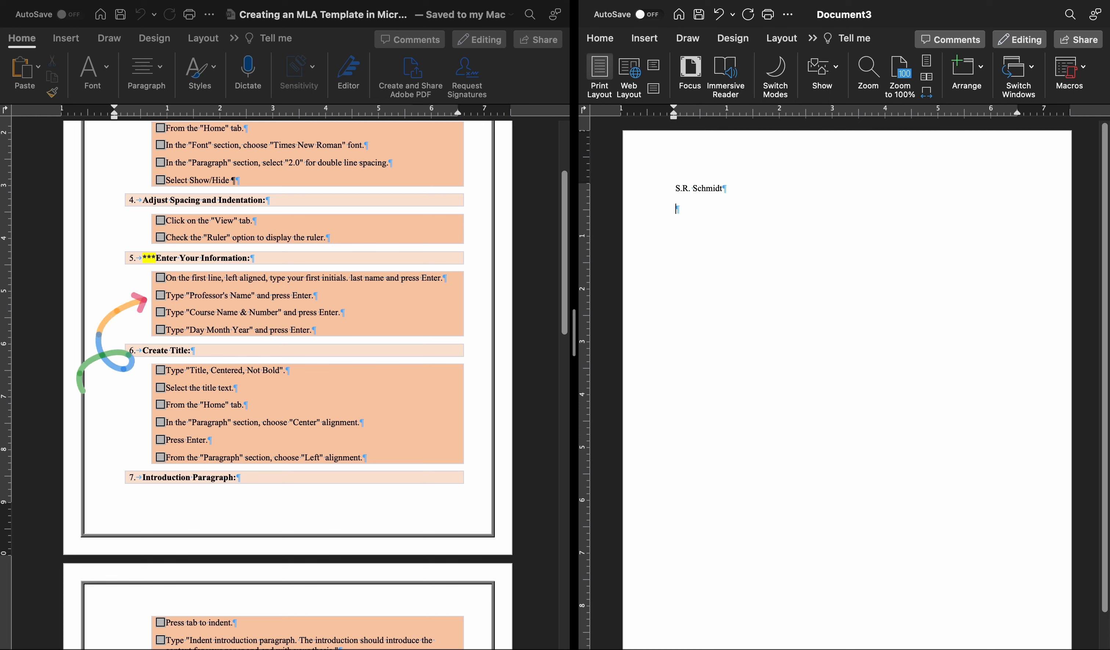
Add the line "Professor's Name" below the author's name.
type("Pro")
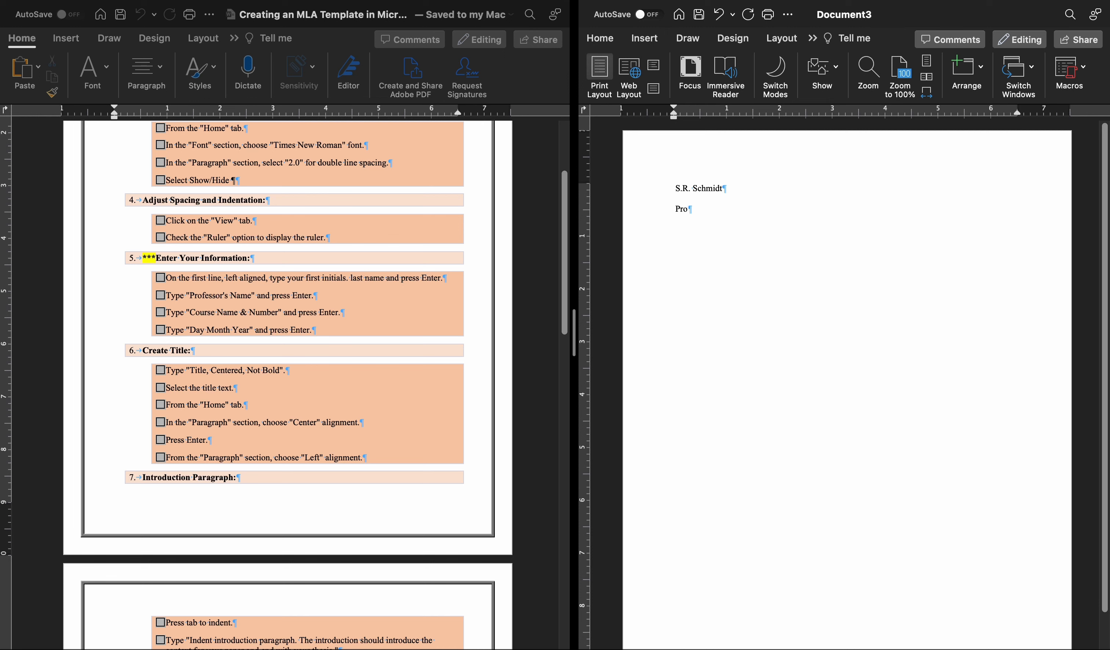
type("fessor's Name")
key("Return")
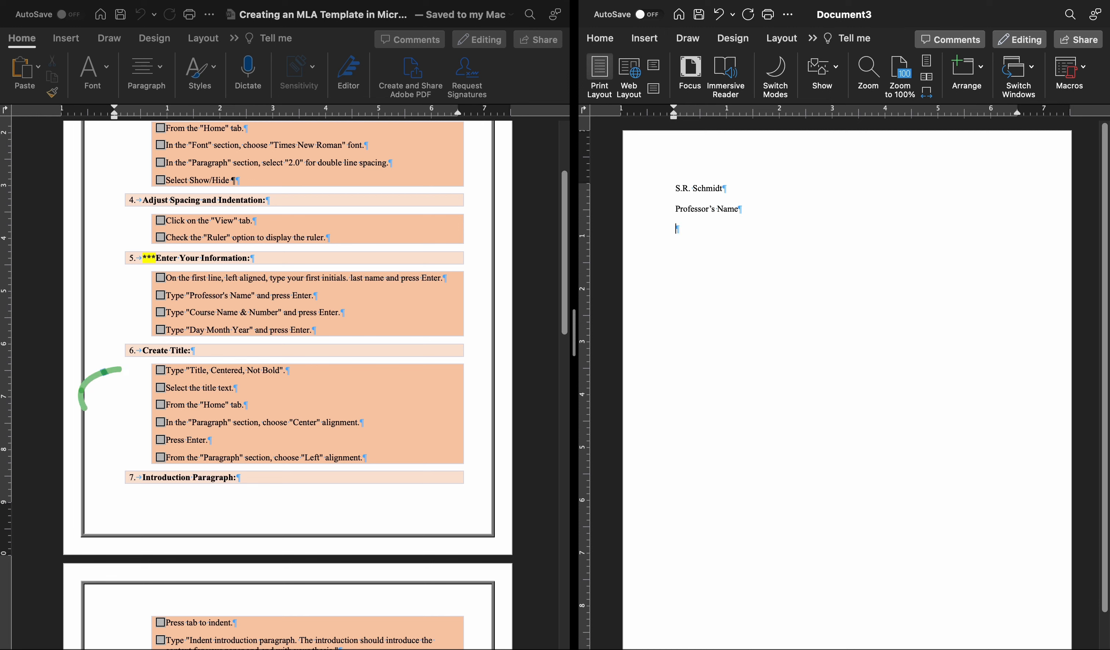
Add the line "Course Name & Number" below the professor line.
type("Course Name & Numer")
key("BackSpace")
key("BackSpace")
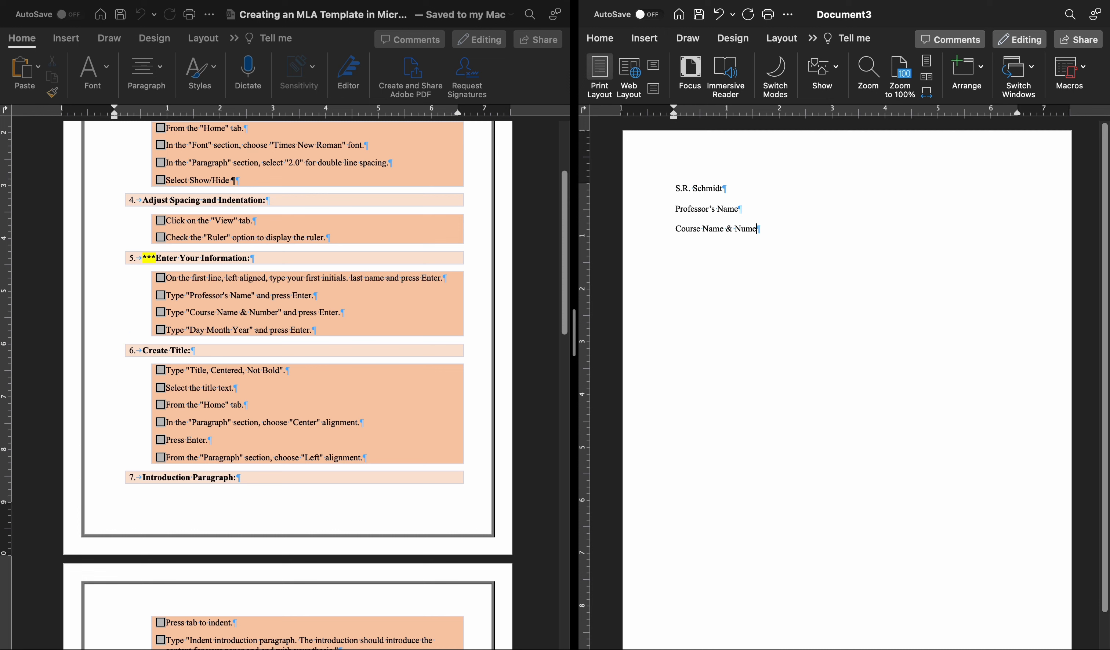
type("ber")
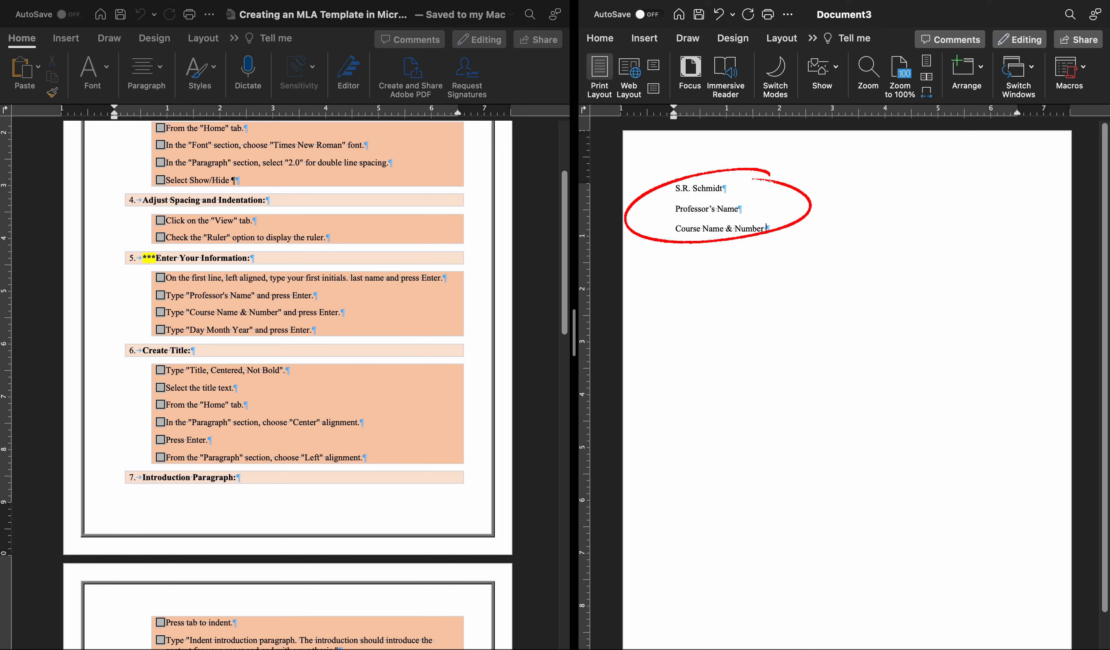
key("Return")
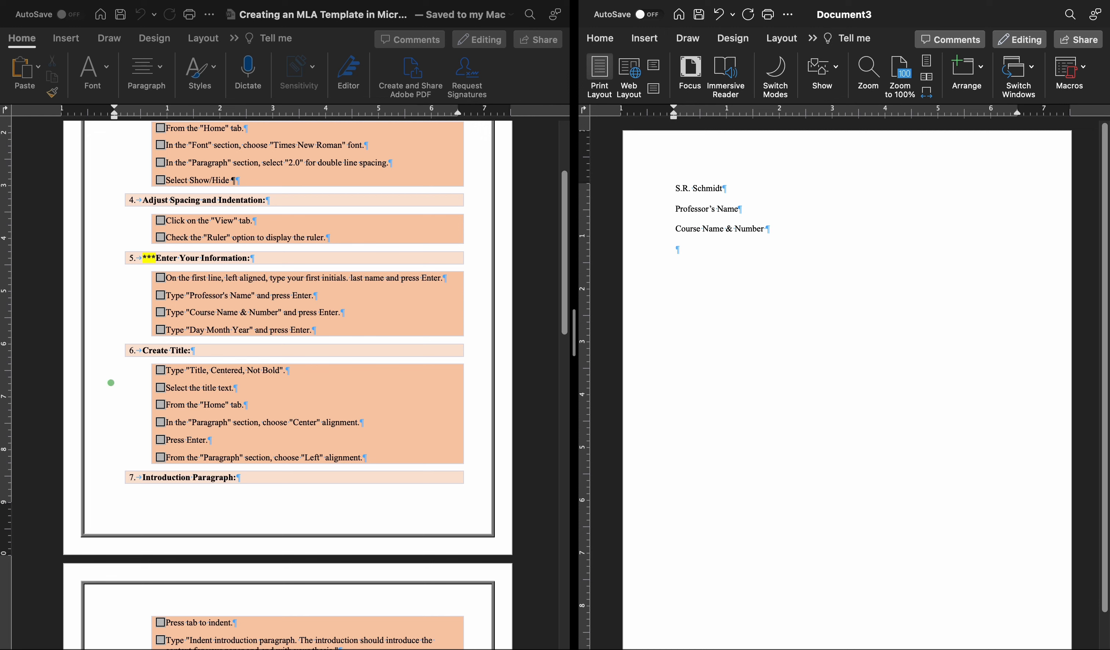
Add the line "Day Month Year" below the course line and start a new line under it.
type("Day ")
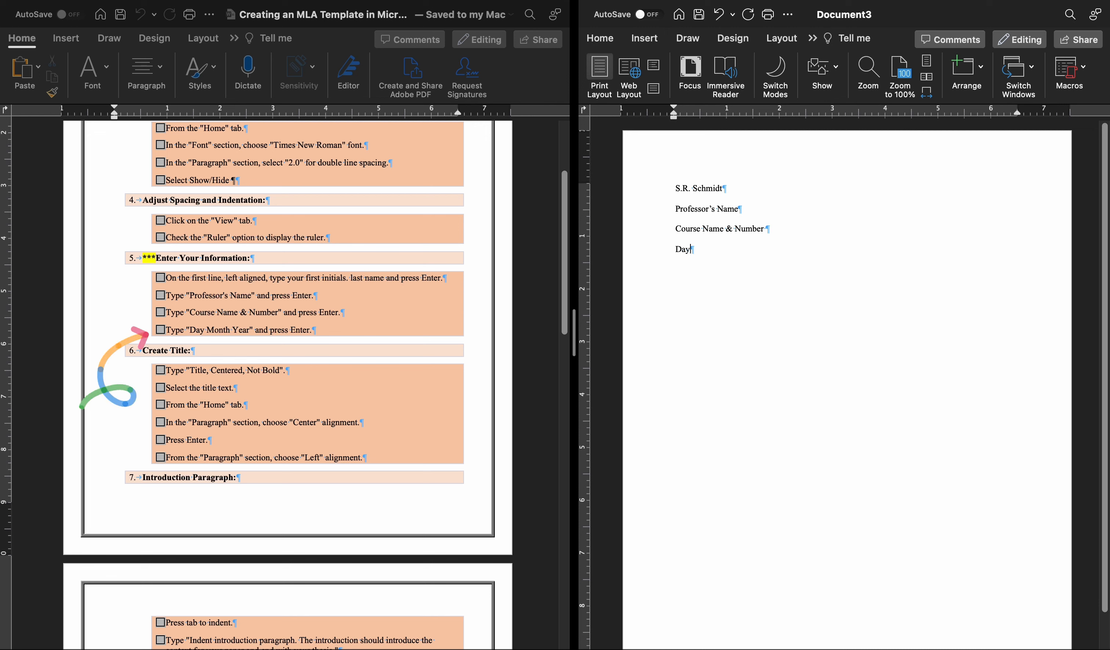
type("Month Year")
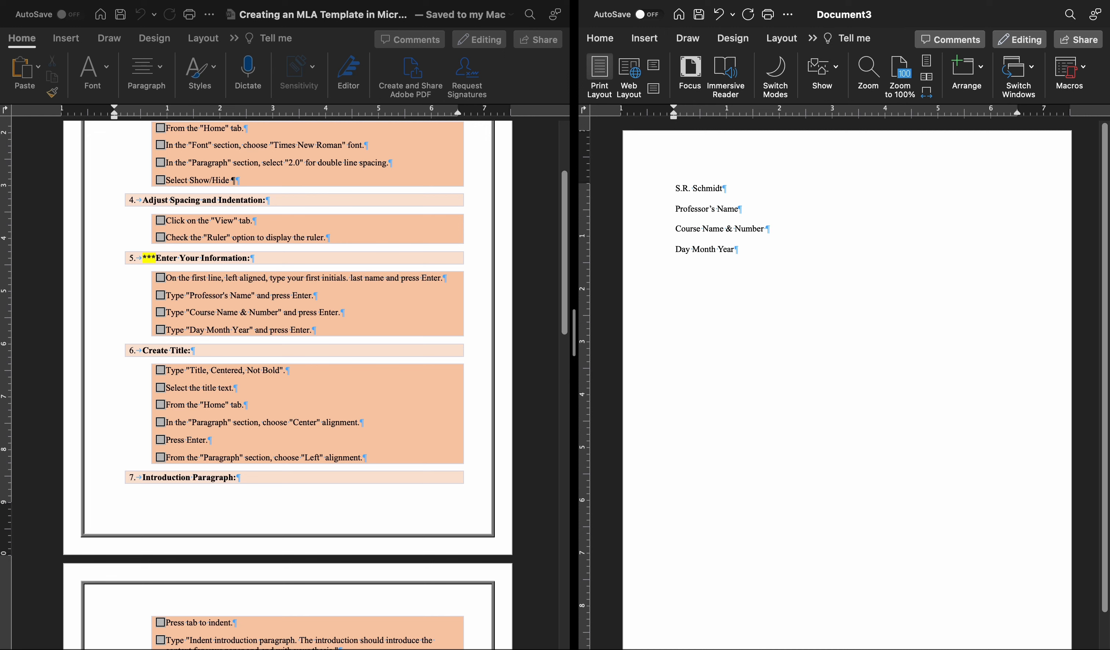
key("Return")
Write the title line "Title, Centered, Not Bold" under the date line and correct the spelling of "Centered".
type("Title, Cemtered, Not Bold")
right_click(715, 270)
left_click(769, 313)
Center the title line and place the cursor at its end.
left_click_drag(769, 271, 676, 275)
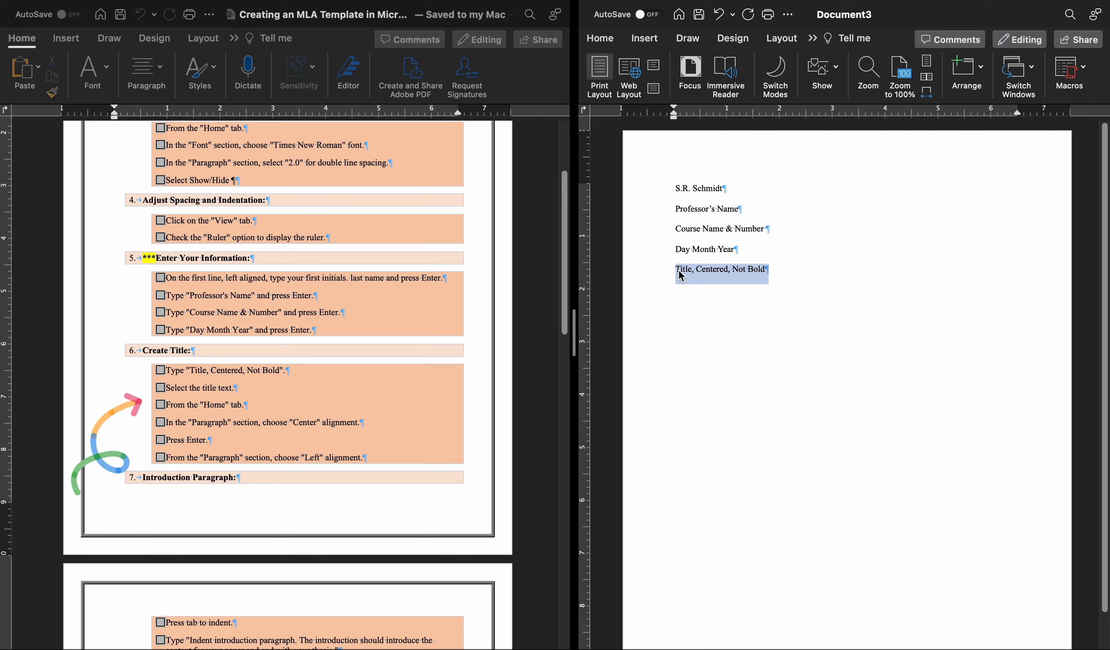
left_click(599, 43)
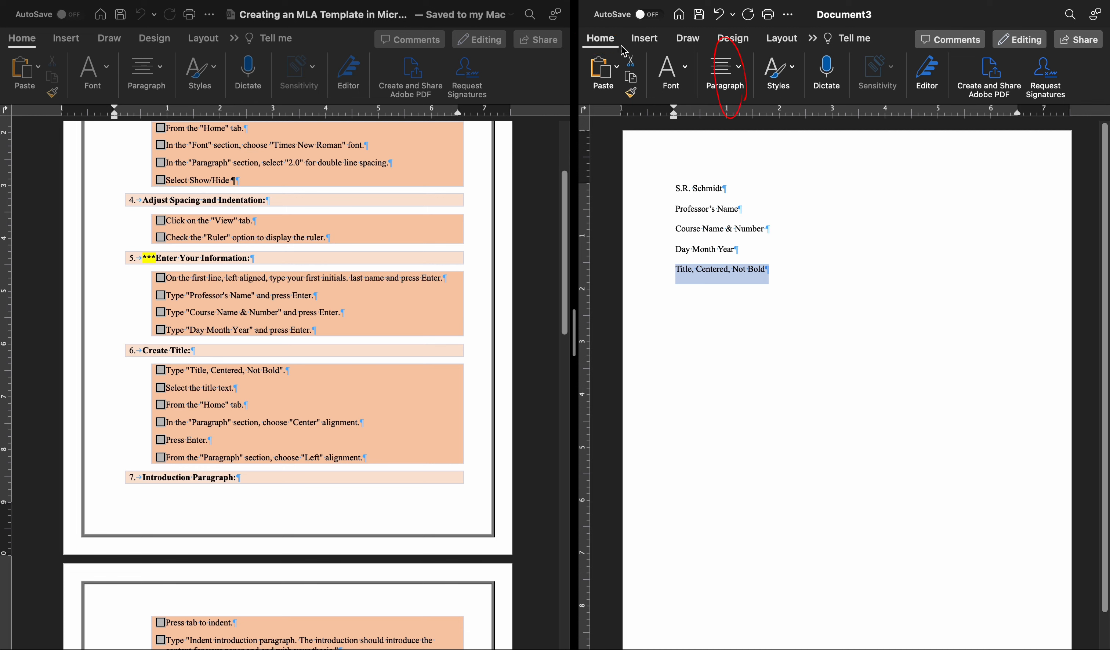
left_click(740, 76)
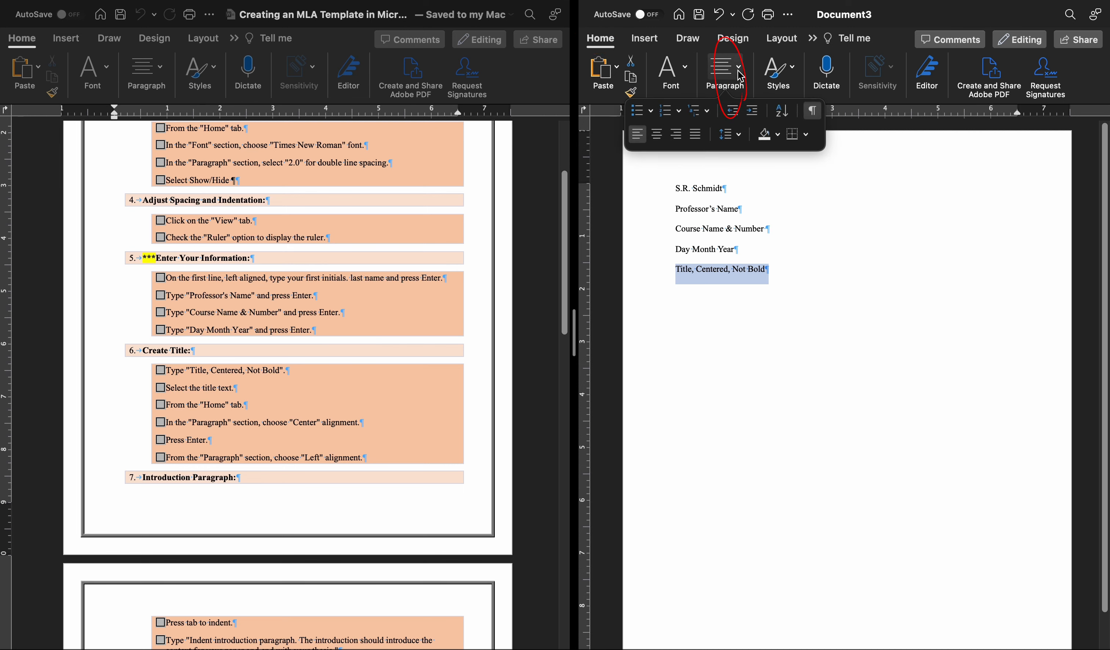
left_click(656, 134)
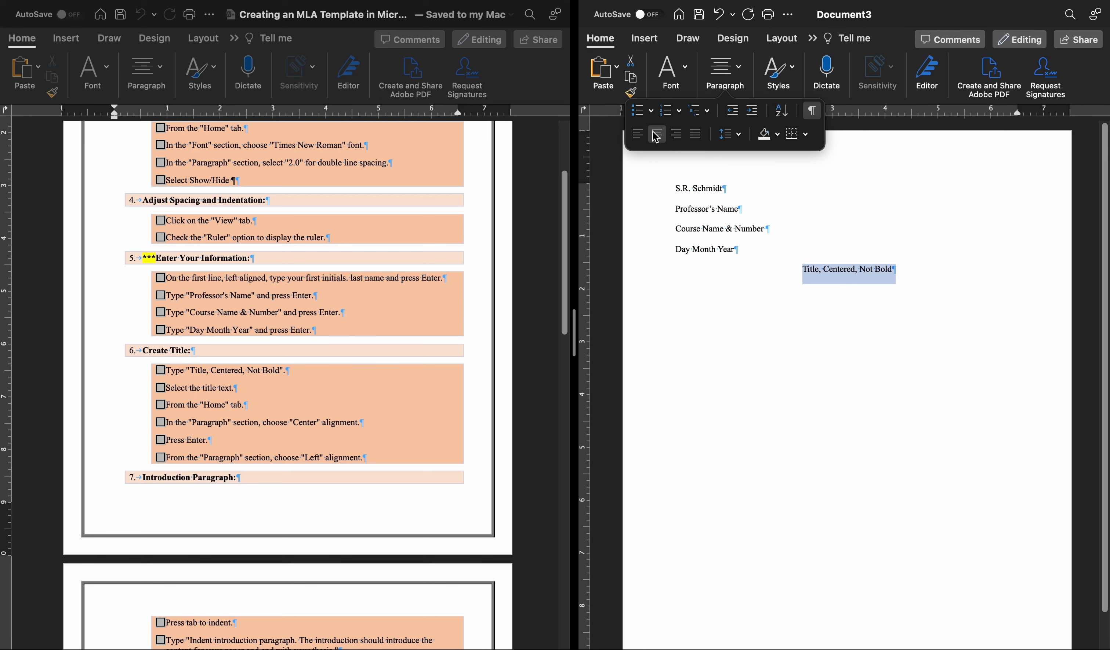
left_click(965, 276)
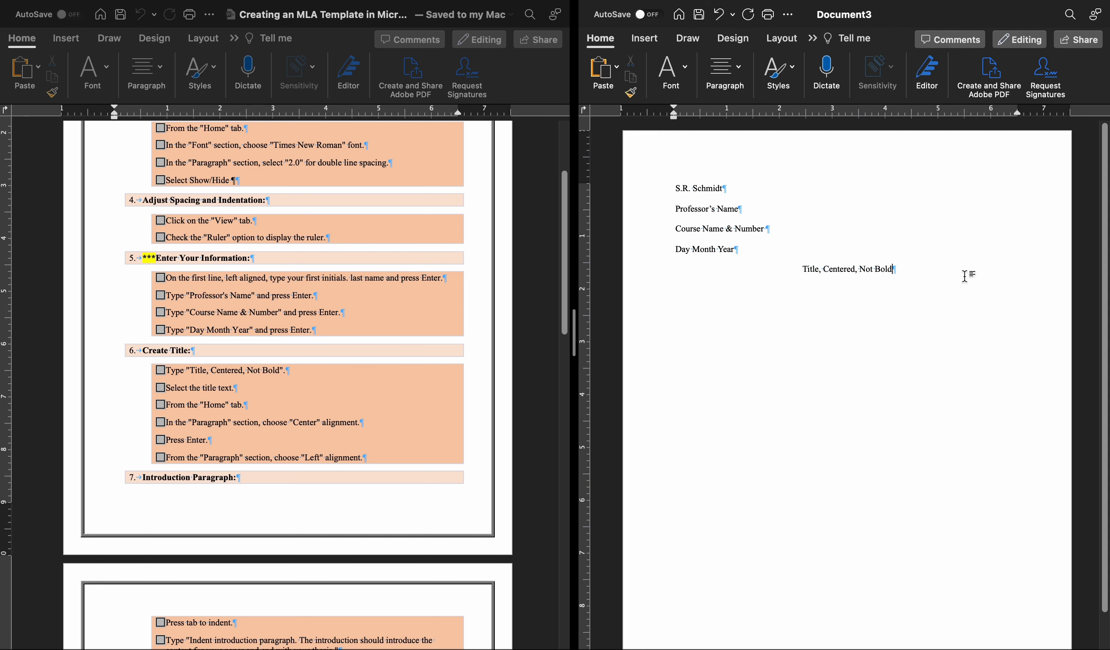
Start a new line under the title and align it left.
key("Return")
left_click(744, 70)
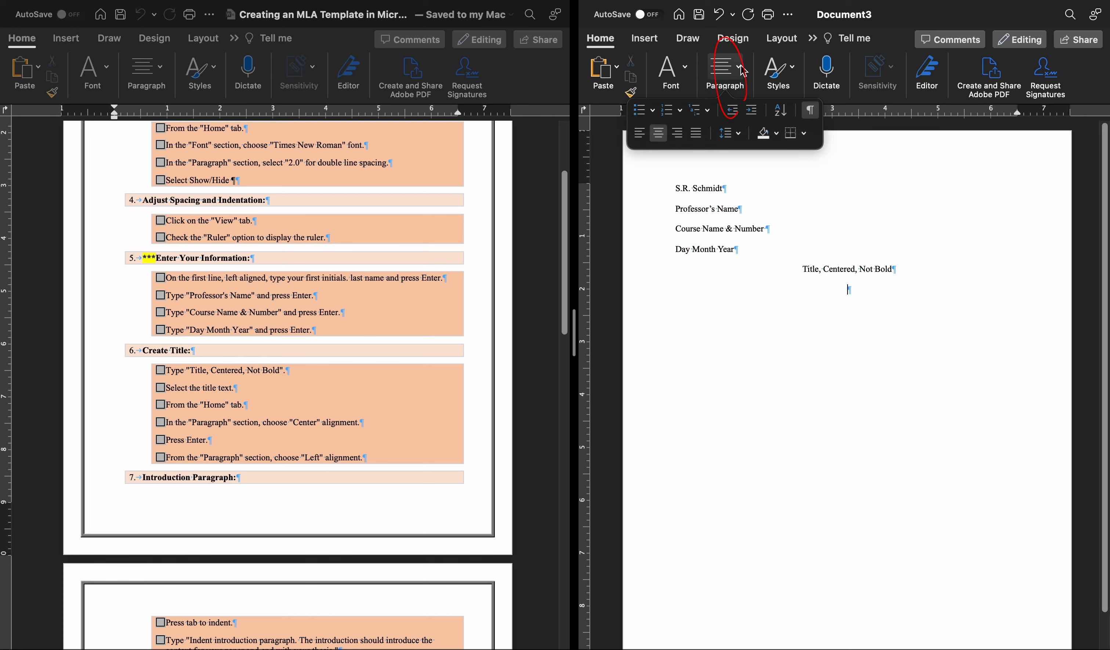
left_click(639, 140)
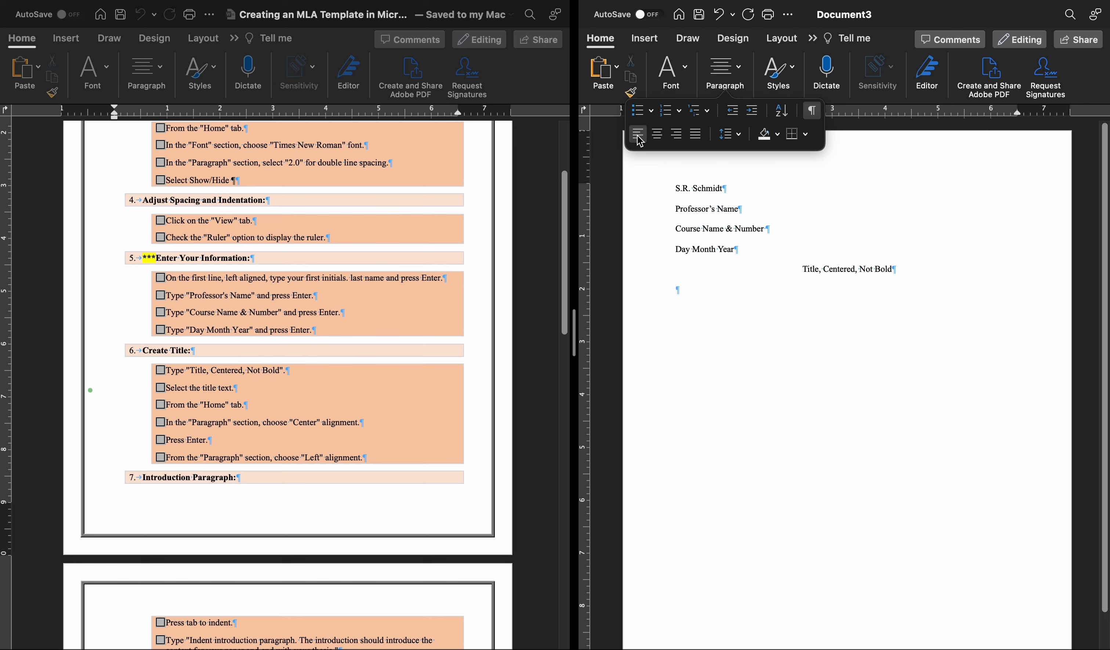
Add an indented introduction paragraph under the title, using the sample text from the instructions' Introduction Paragraph section and ending it with a period.
scroll(346, 384, "down", 8)
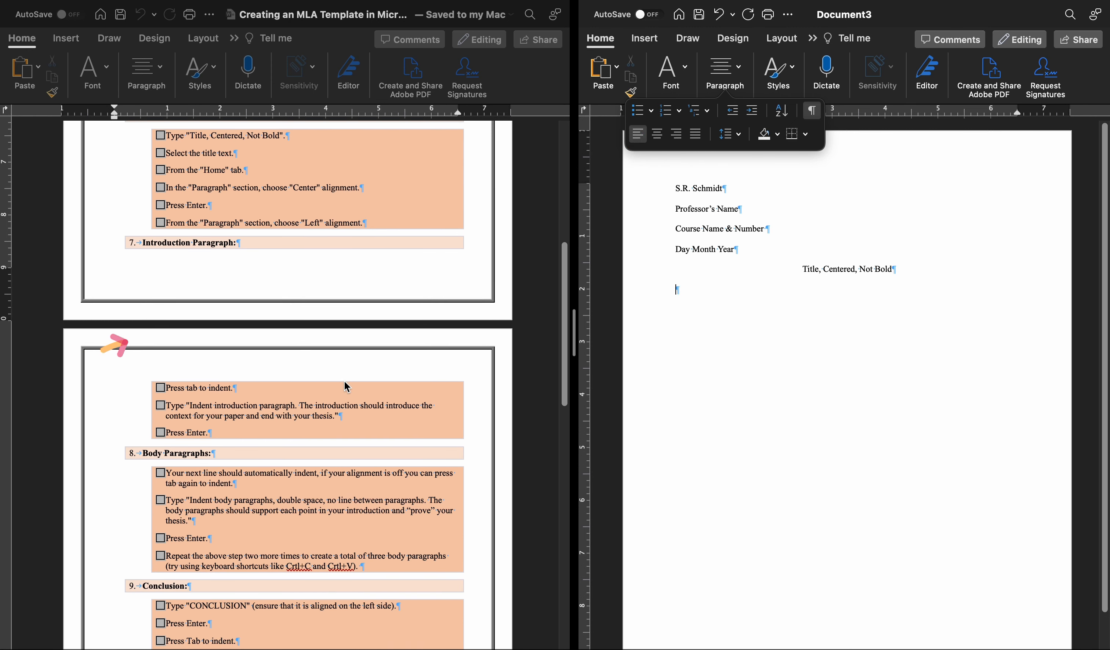
scroll(344, 383, "down", 1)
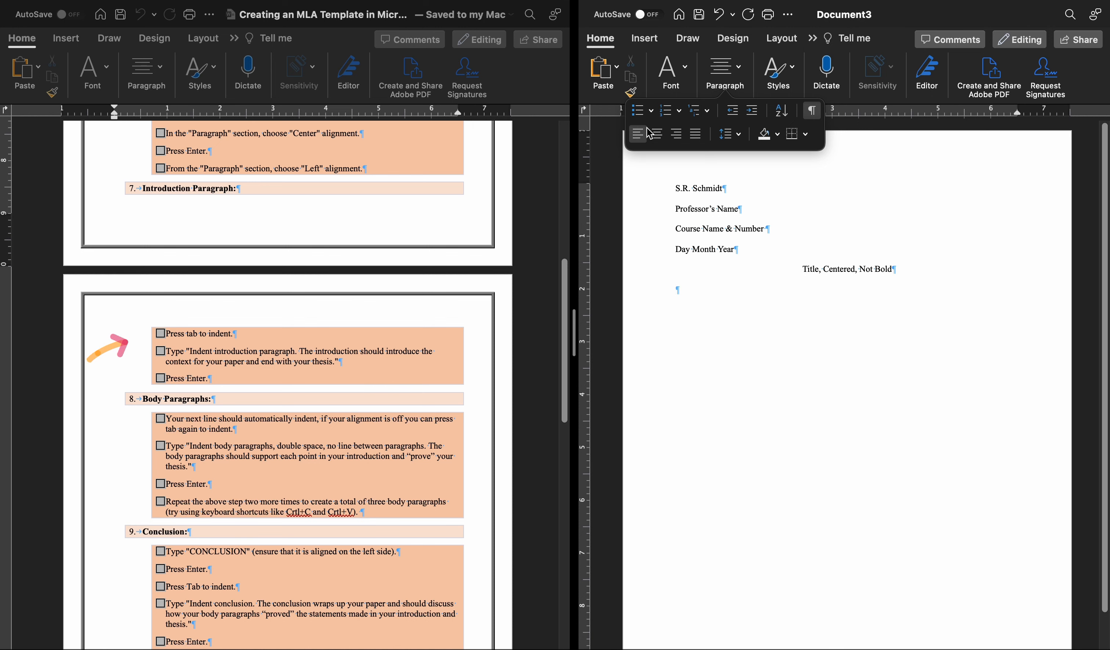
left_click(742, 80)
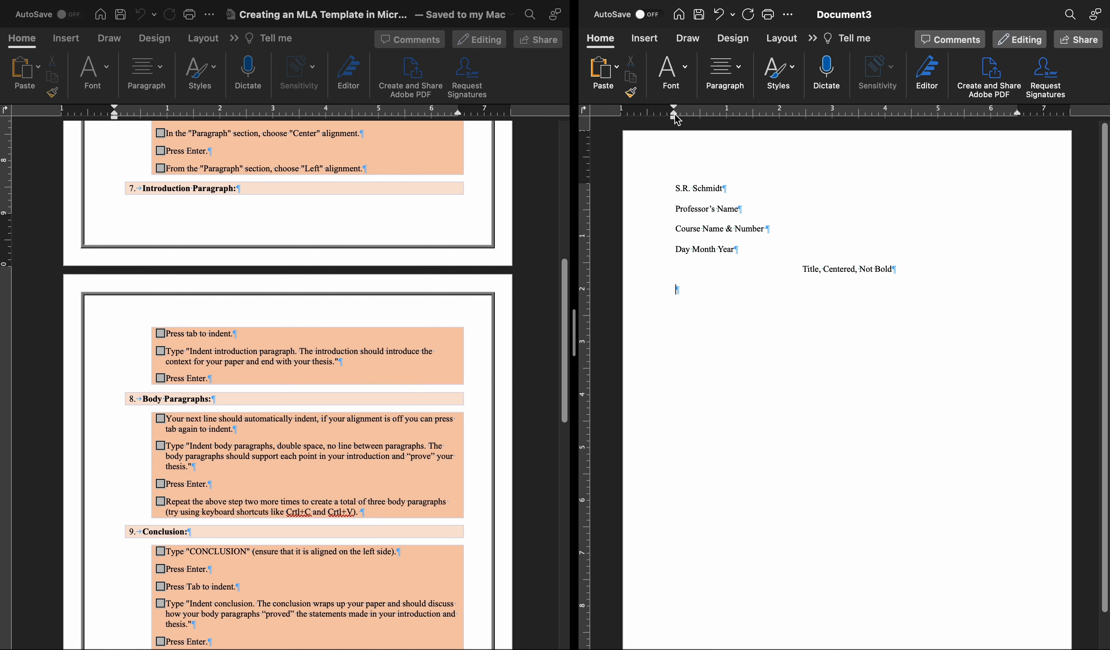
mouse_move(678, 124)
left_mouse_down()
mouse_move(702, 125)
mouse_move(675, 121)
left_mouse_up()
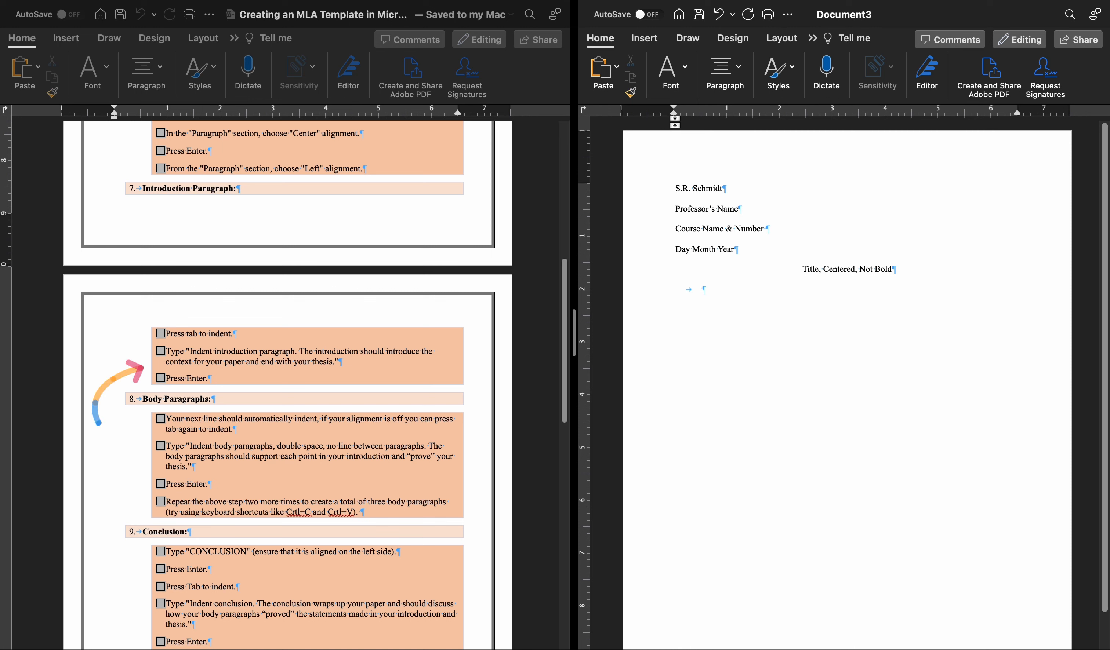
type("Indent introduction paragraph. The introduction should introduce the context for your paper and end with your thesis")
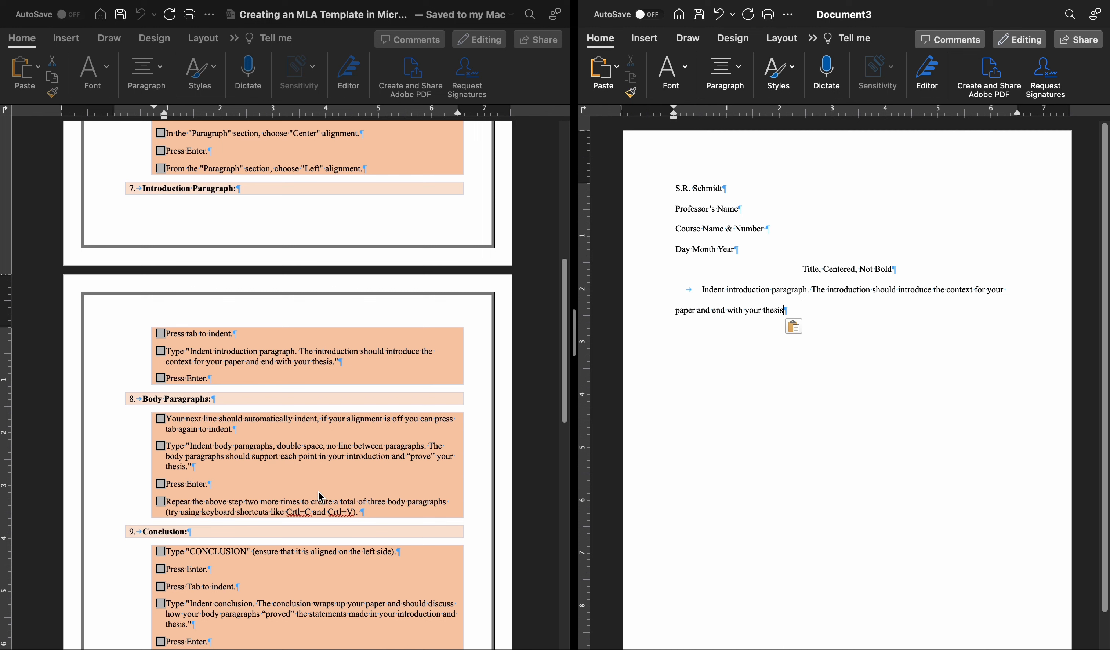
type(".")
Add an indented body paragraph below the introduction, using the sample text copied from the instructions' Body Paragraphs section.
key("Return")
key("Tab")
key("BackSpace")
key("Tab")
left_click(187, 446)
mouse_move(187, 446)
left_mouse_down()
mouse_move(200, 457)
mouse_move(188, 467)
left_mouse_up()
key("super+c")
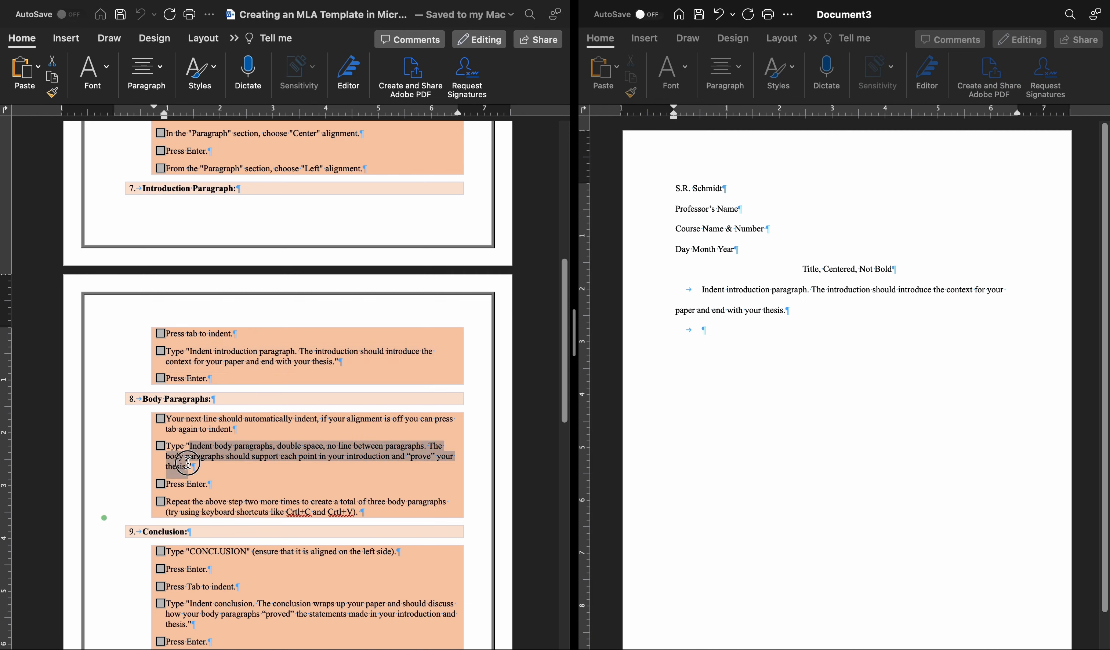
left_click(758, 321)
key("super+v")
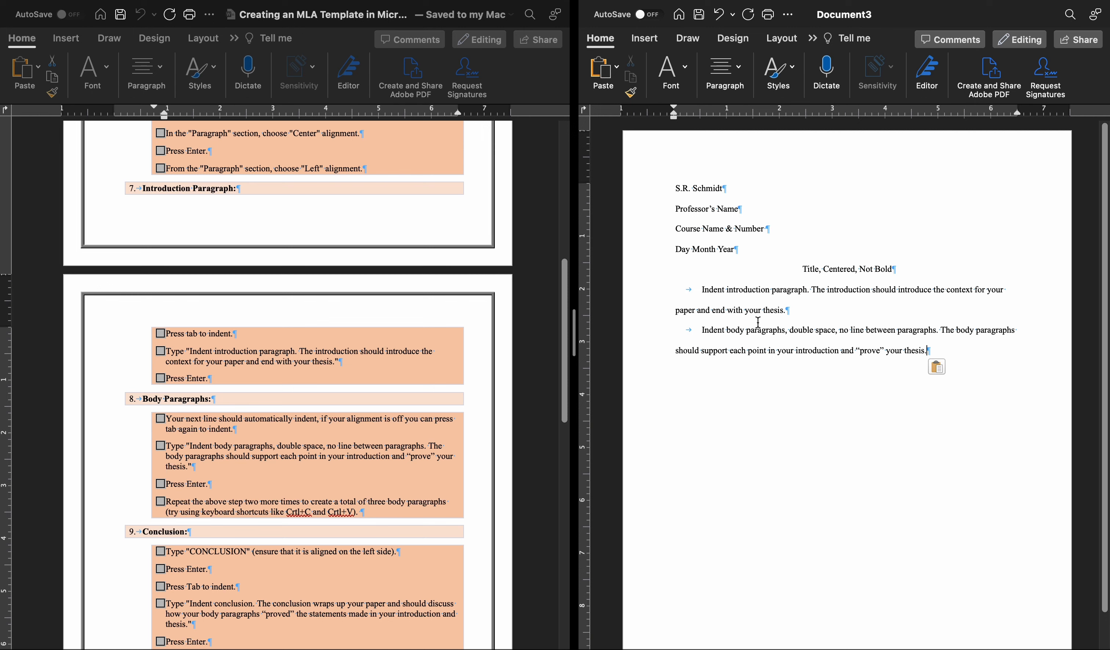
Insert a blank line between the introduction and the body paragraph, and remove it again.
left_click(803, 313)
key("Return")
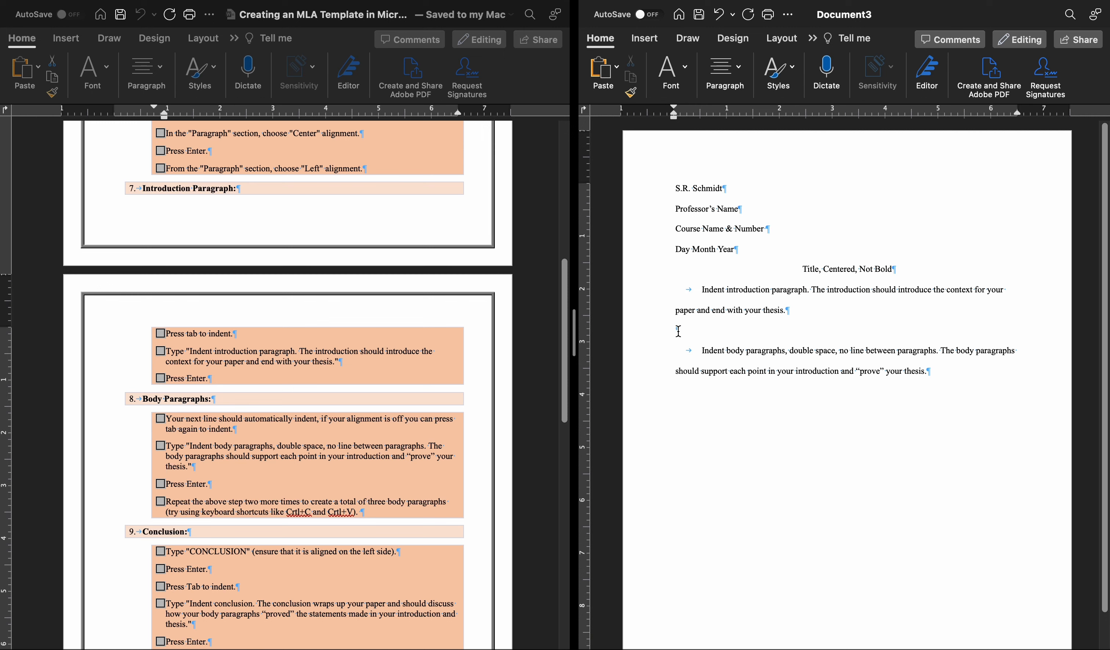
key("BackSpace")
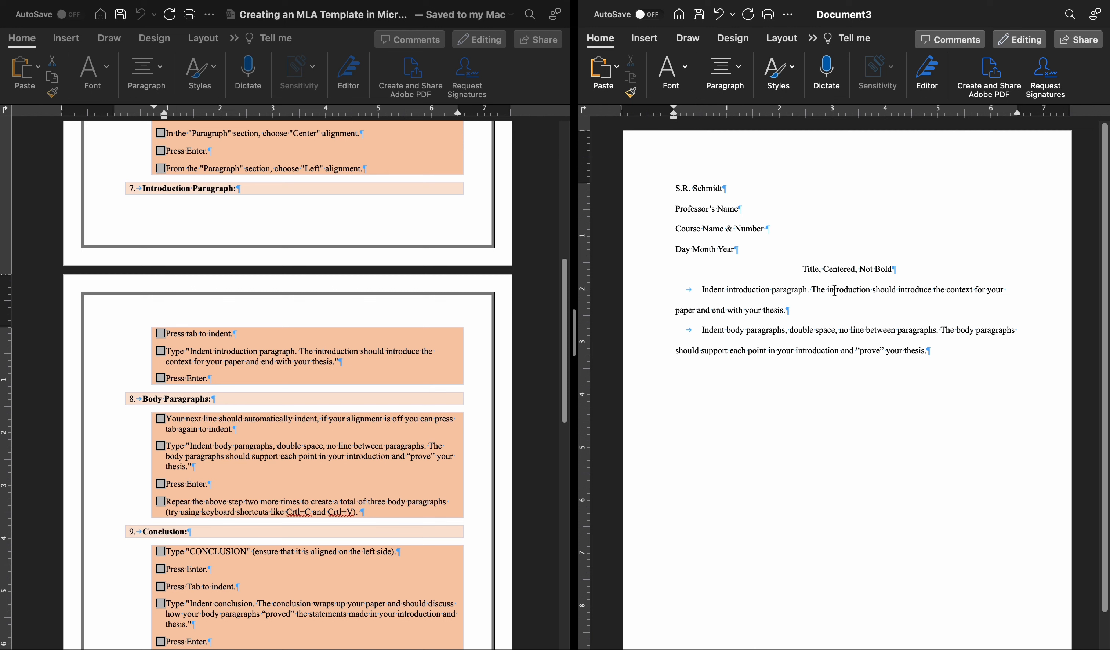
Copy the full text of the body paragraph in the new document.
left_click(951, 354)
left_click_drag(928, 351, 712, 339)
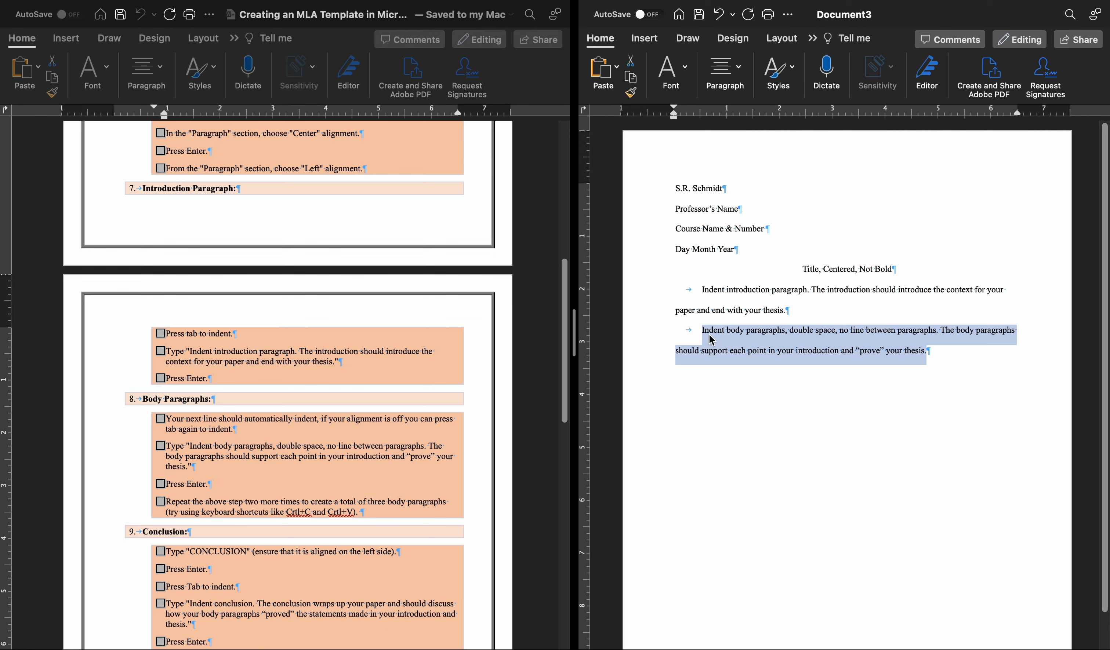
right_click(712, 340)
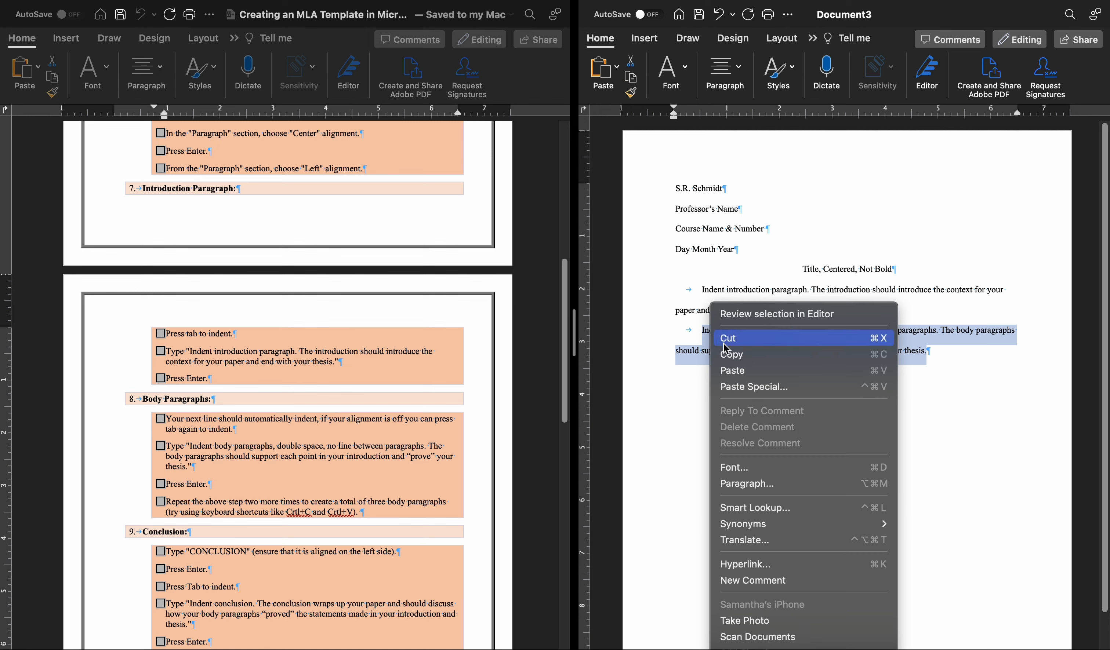
left_click(743, 356)
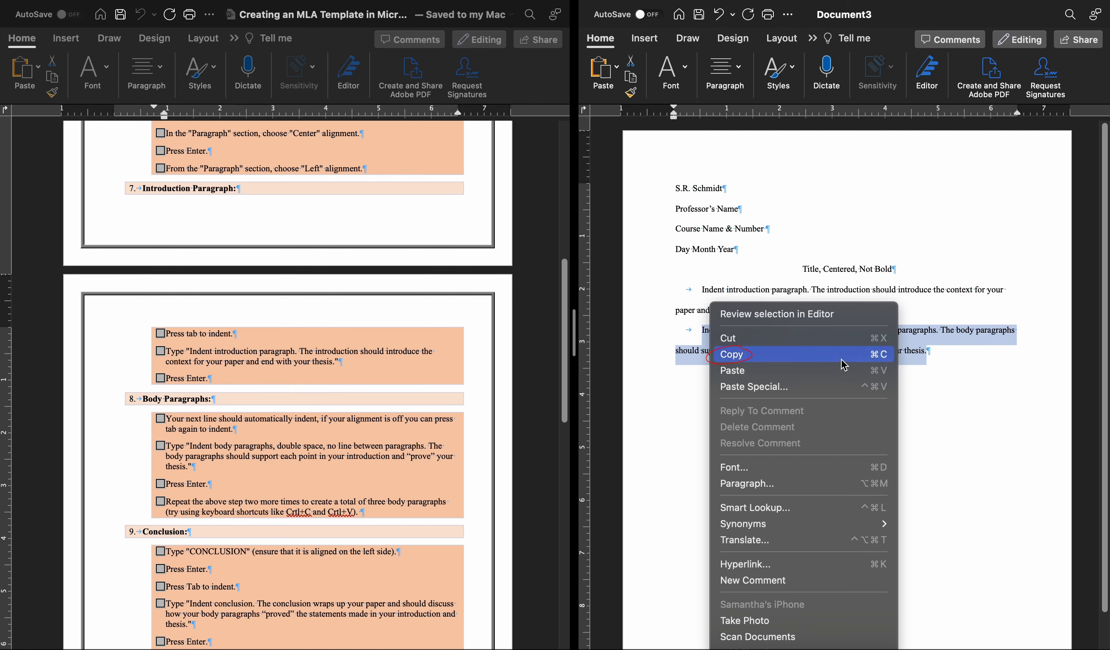
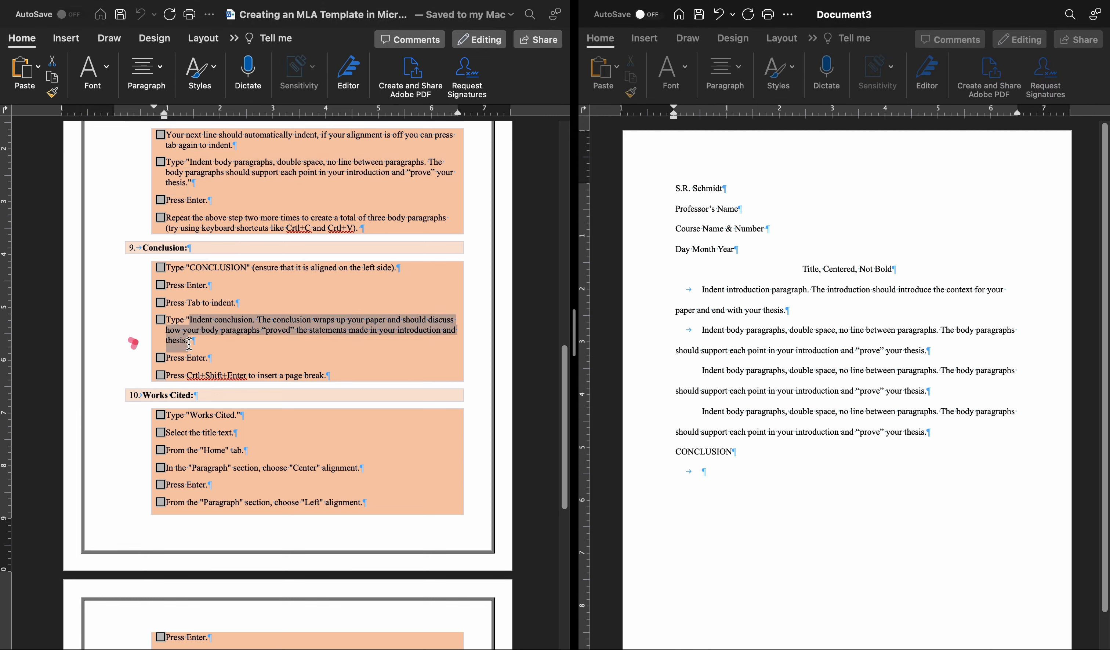
Add the copied sample conclusion text to the indented line under CONCLUSION, and insert a column break on a new line below it.
left_click(730, 466)
type("Indent conclusion. The conclusion wraps up your paper and should discuss how your body paragraphs \"proved\" the statements made in your introduction and thesis.")
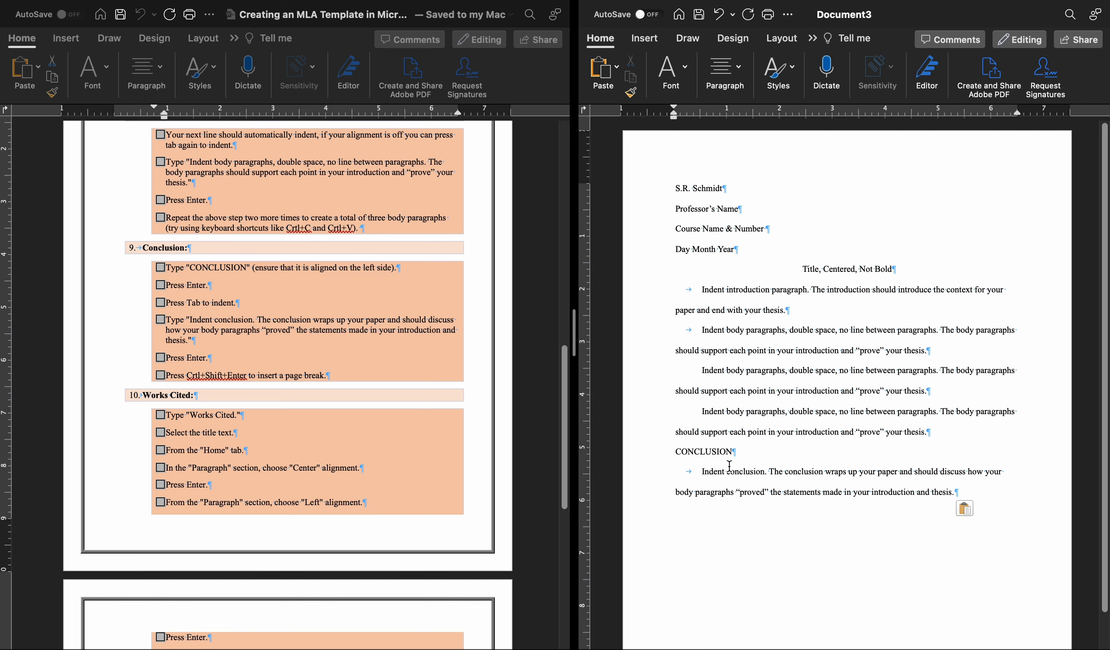
key("Return")
scroll(404, 473, "down", 5)
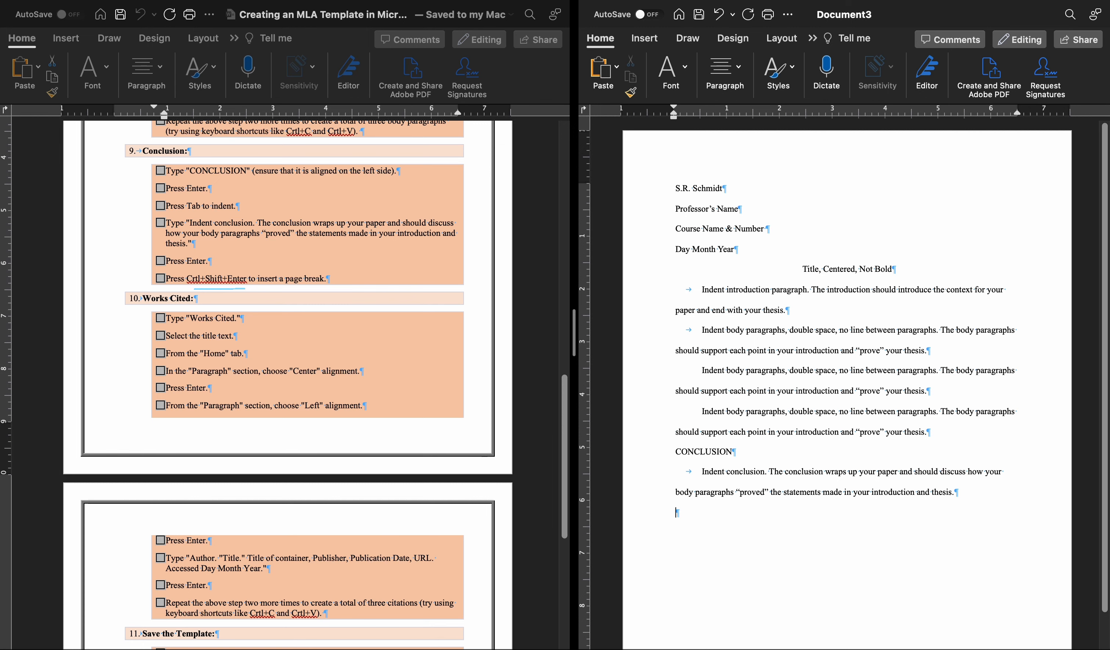
key("ctrl+shift+Return")
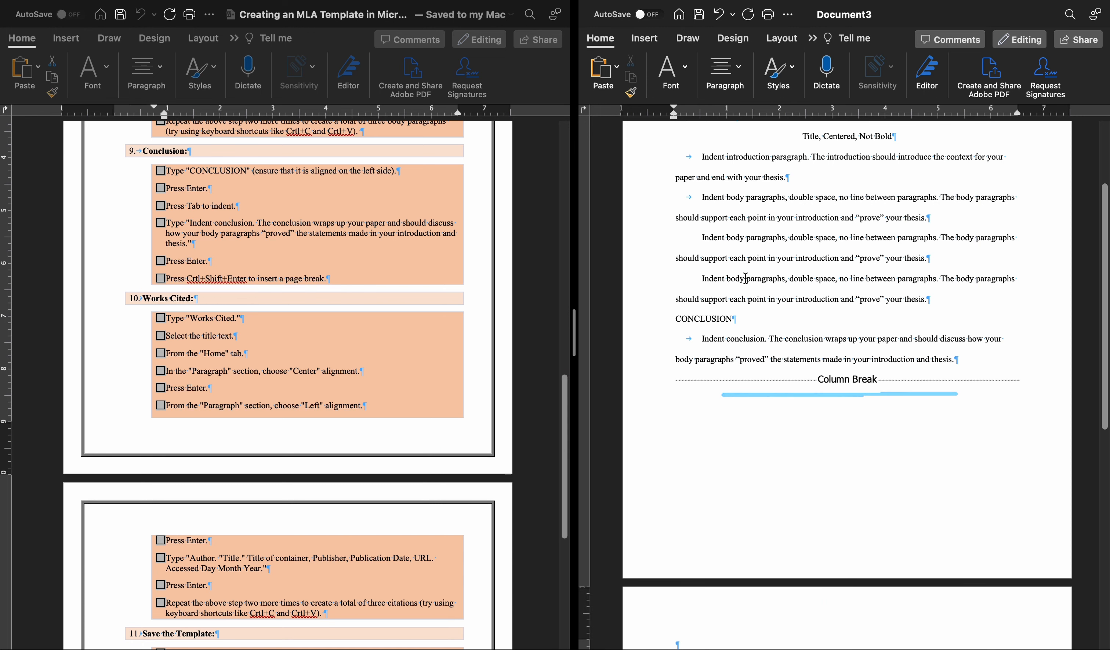
Add the heading "Works Cited" on the new page after the break and center it.
left_click(934, 300)
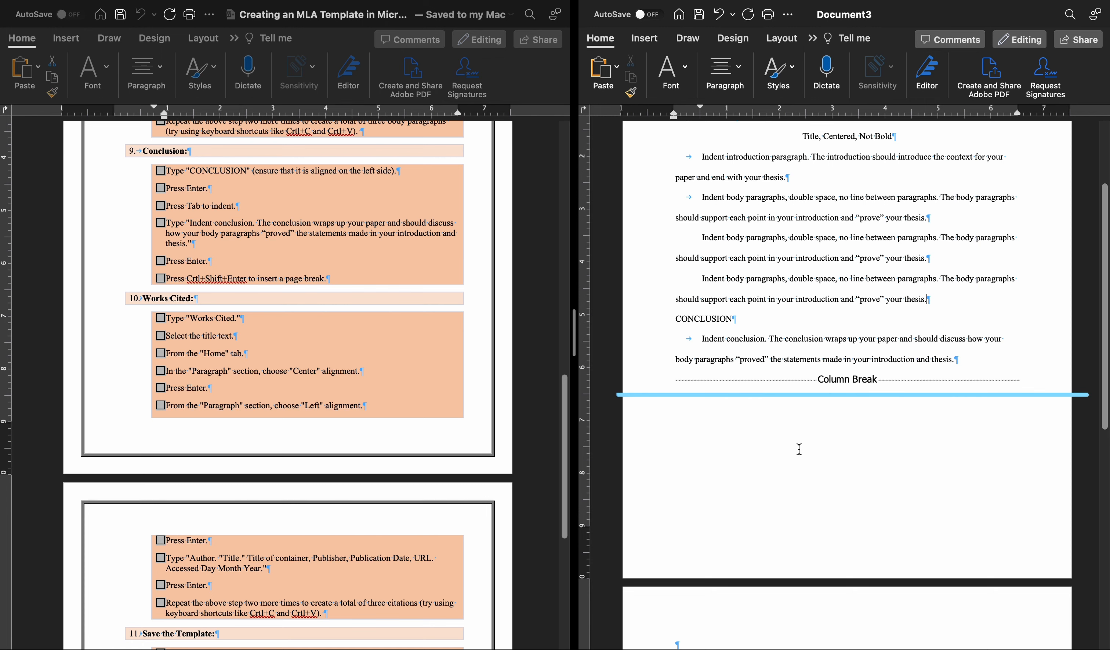
scroll(799, 449, "down", 3)
left_click(709, 511)
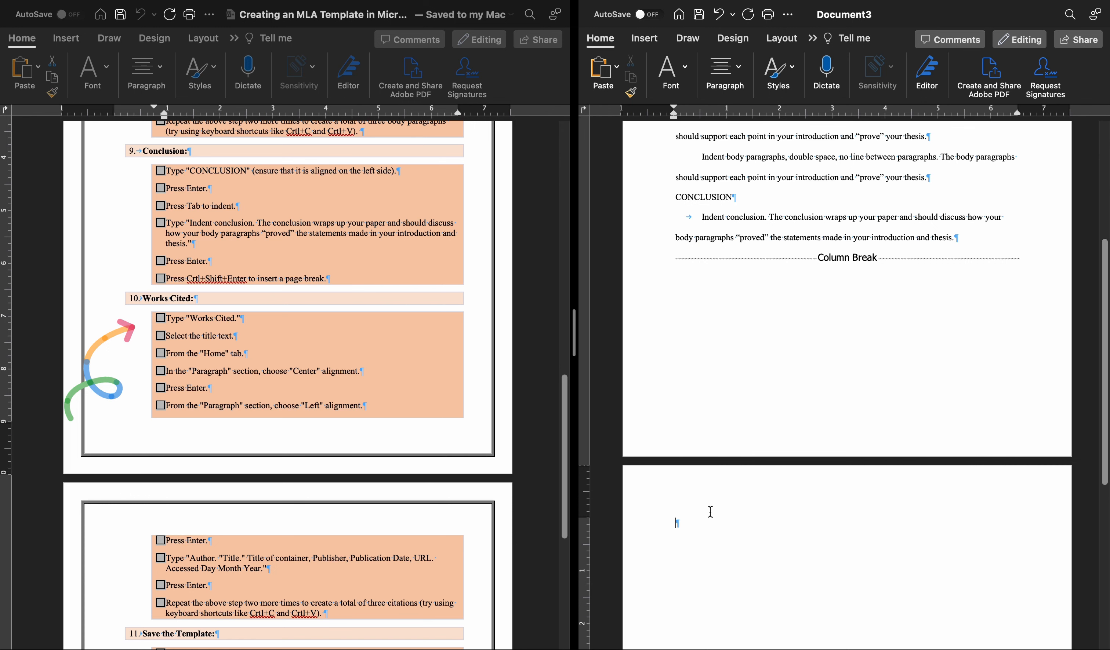
type("Works ")
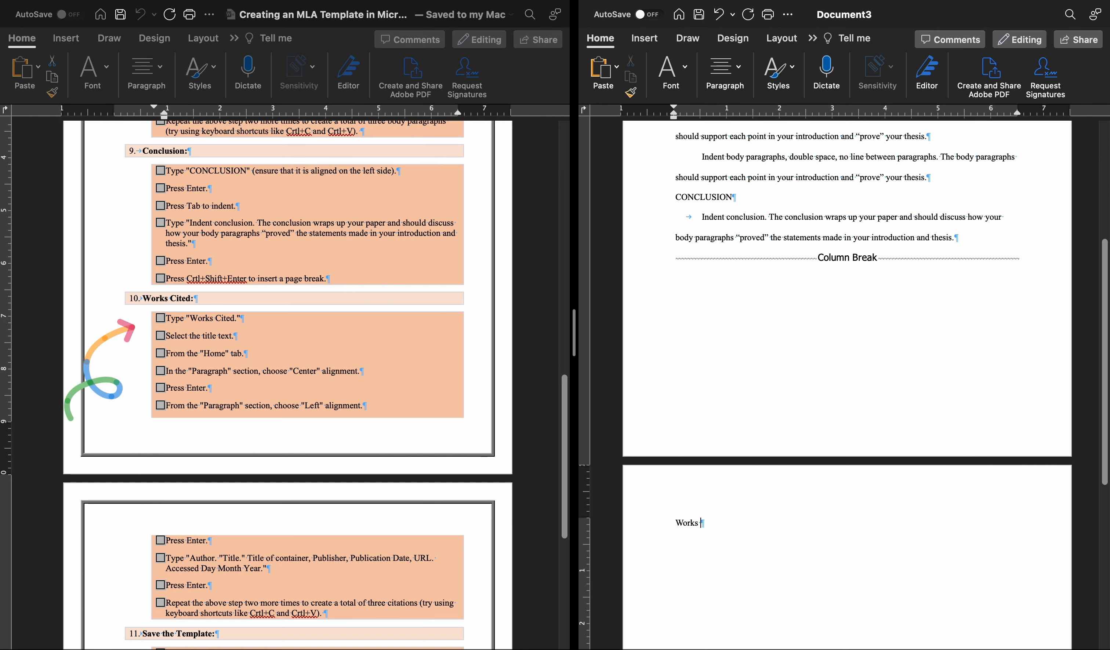
type("Cited")
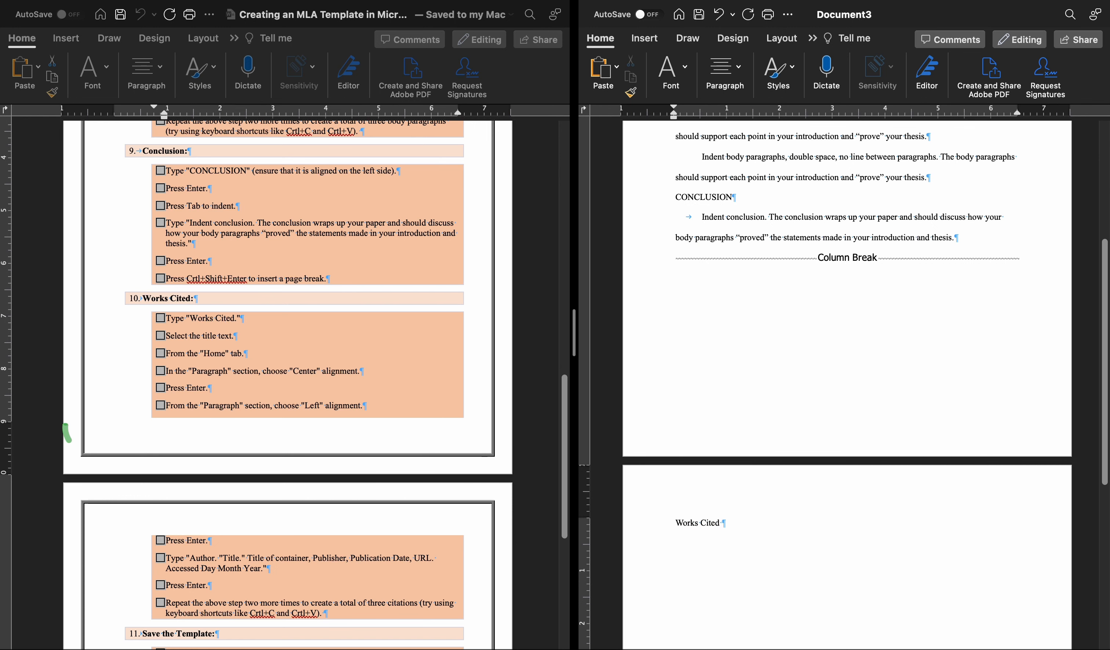
left_click_drag(721, 527, 678, 525)
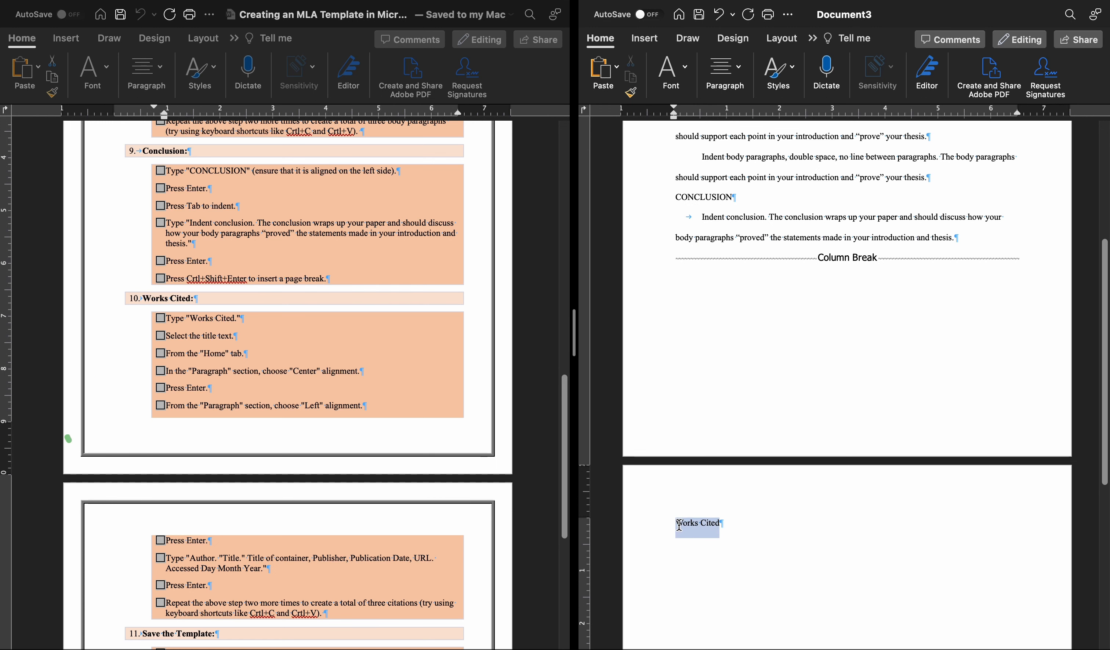
left_click(725, 71)
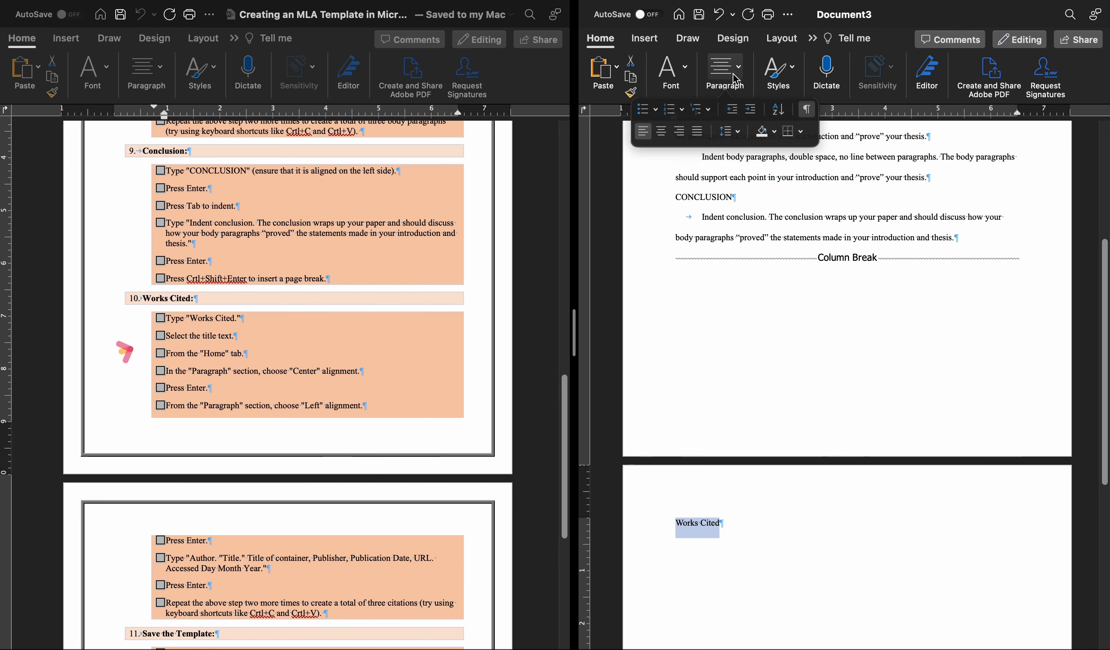
left_click(658, 135)
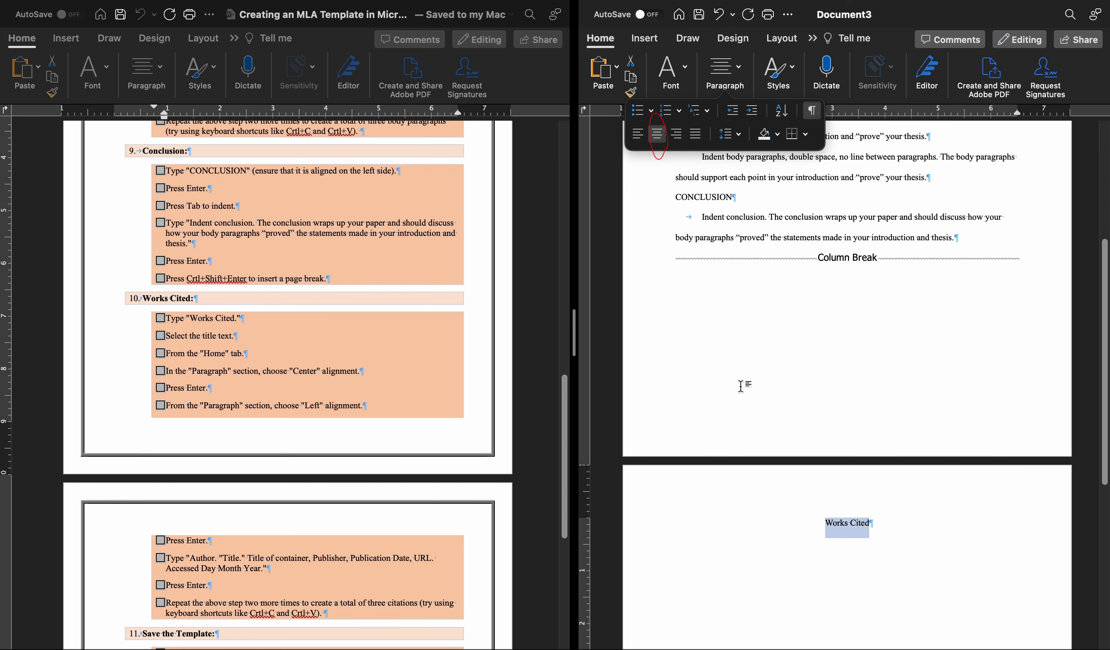
Add a left-aligned line under Works Cited with the sample citation copied from the instructions, removing the stray closing quotation mark.
left_click(922, 519)
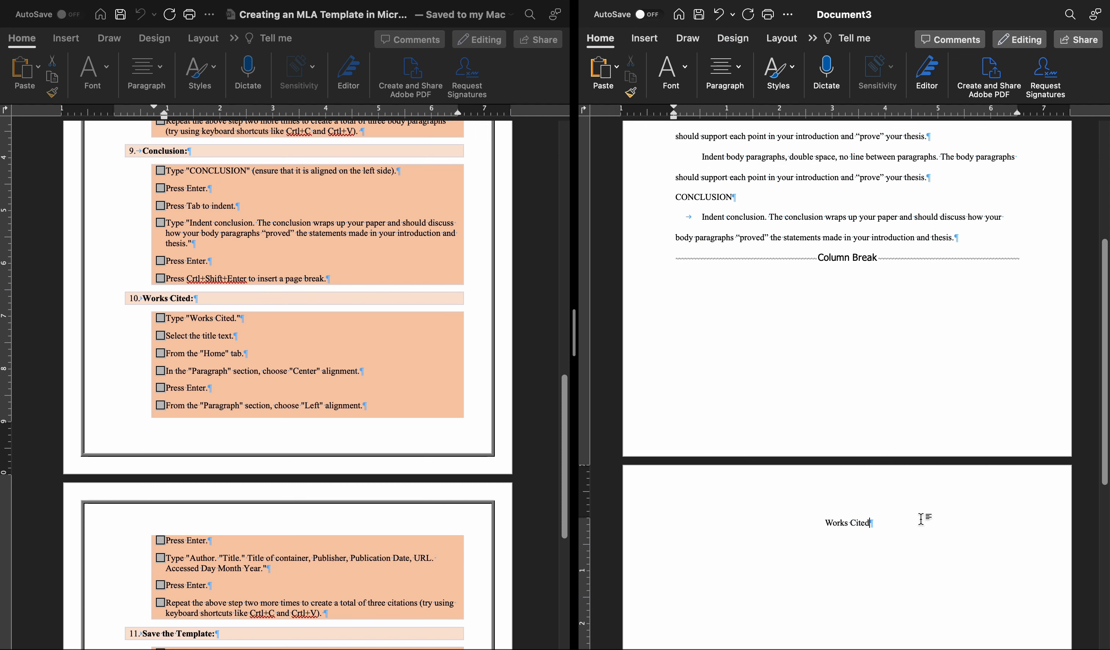
key("Return")
left_click(725, 74)
left_click(643, 134)
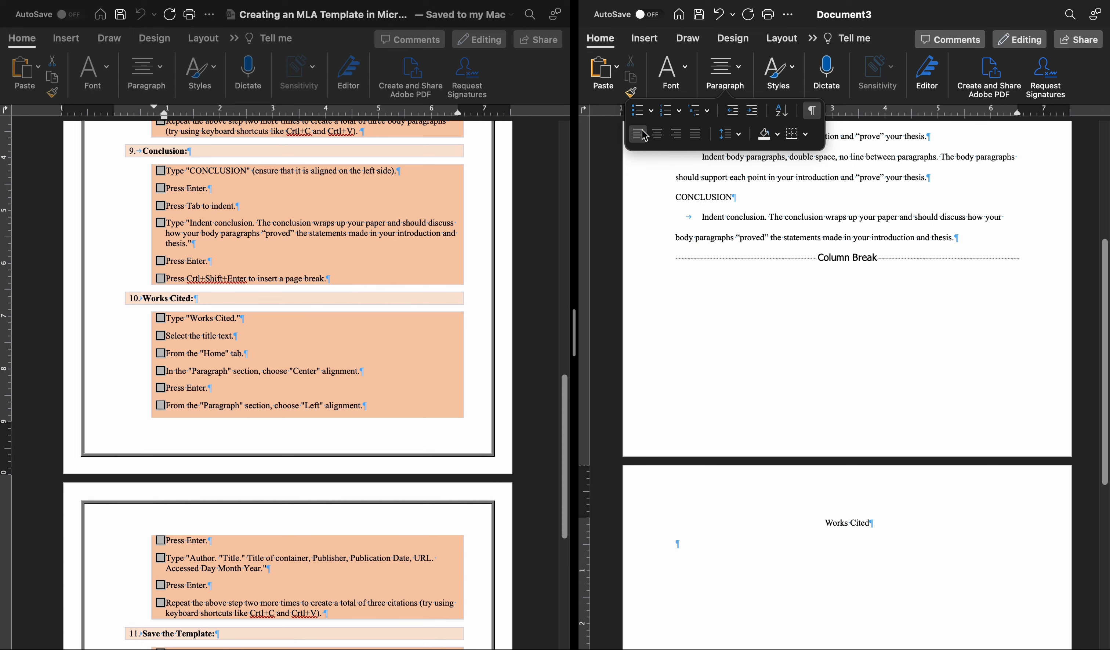
scroll(260, 461, "down", 3)
scroll(259, 459, "down", 3)
left_click(215, 444)
left_click_drag(191, 438, 265, 452)
key("super+c")
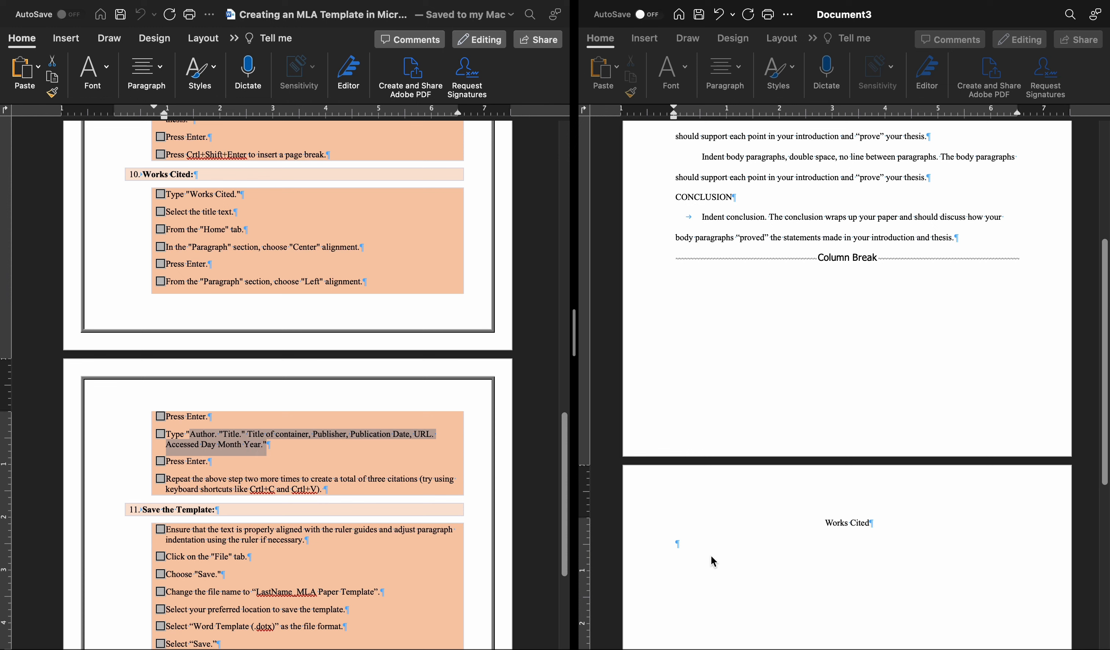
left_click(695, 540)
key("super+v")
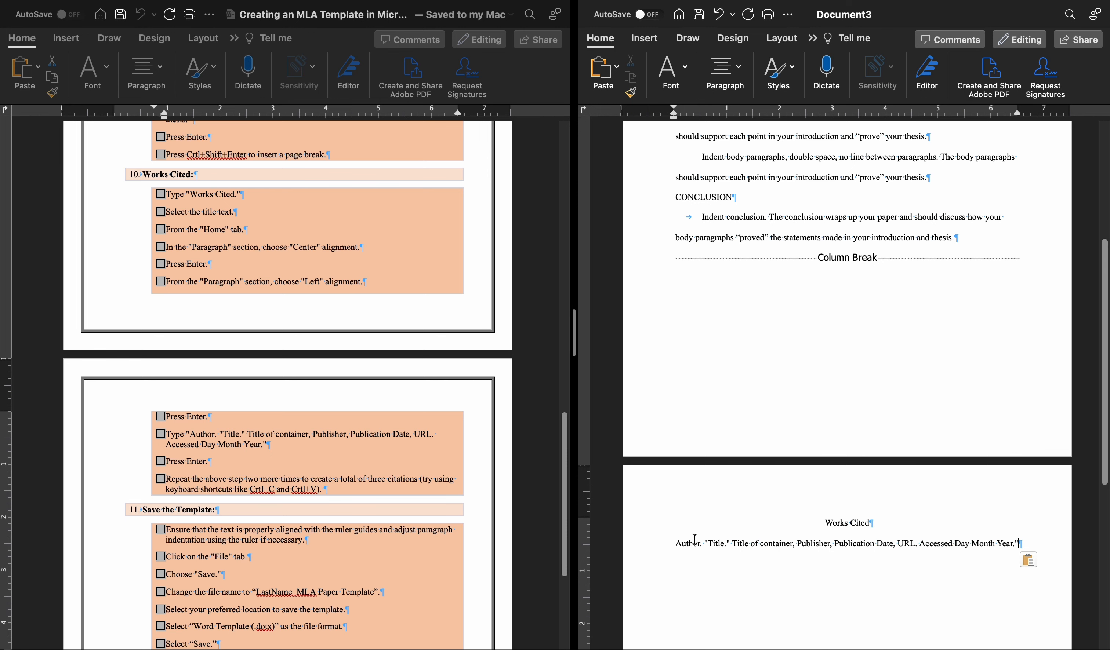
scroll(695, 540, "down", 5)
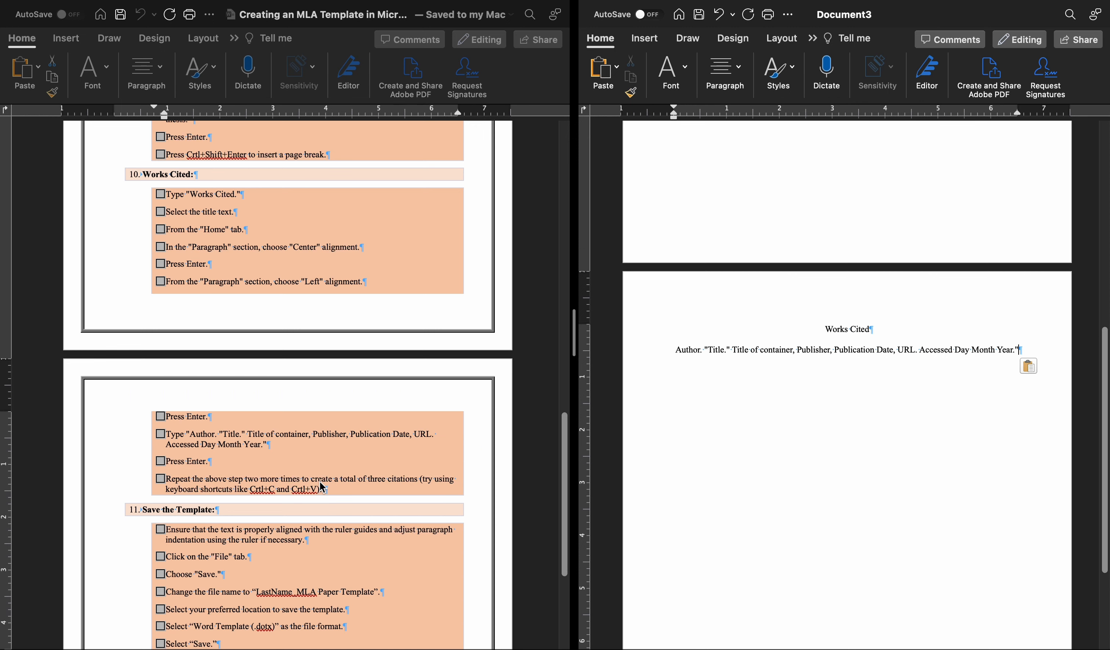
scroll(322, 487, "down", 2)
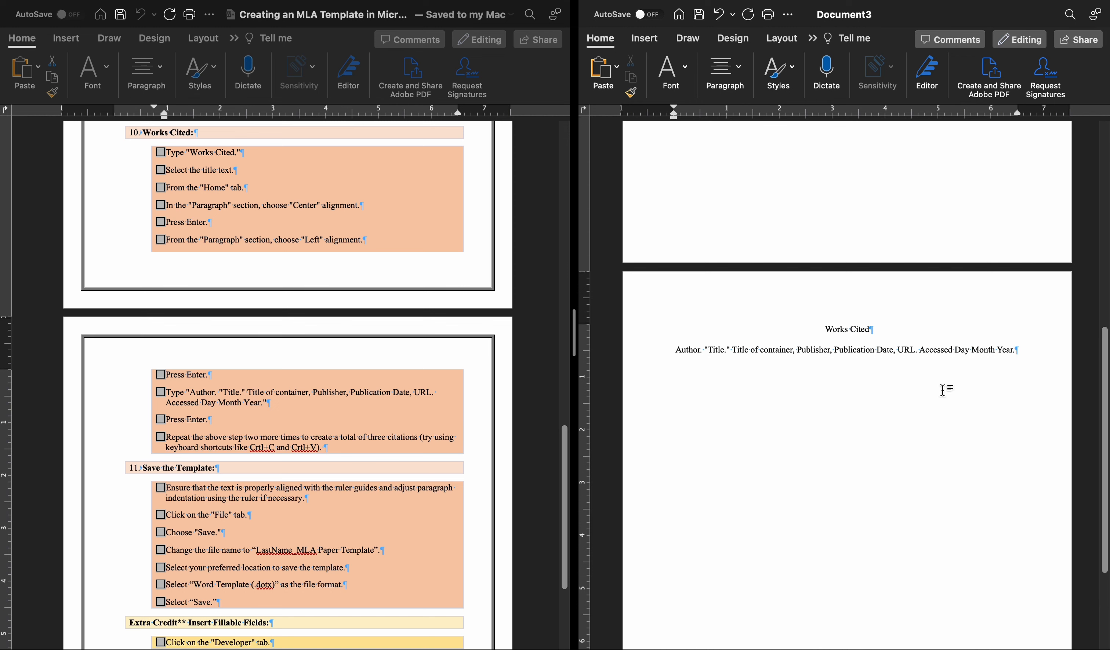
Copy the citation under Works Cited and paste it twice on new lines to make three citations.
left_click_drag(1016, 353, 685, 369)
key("super+c")
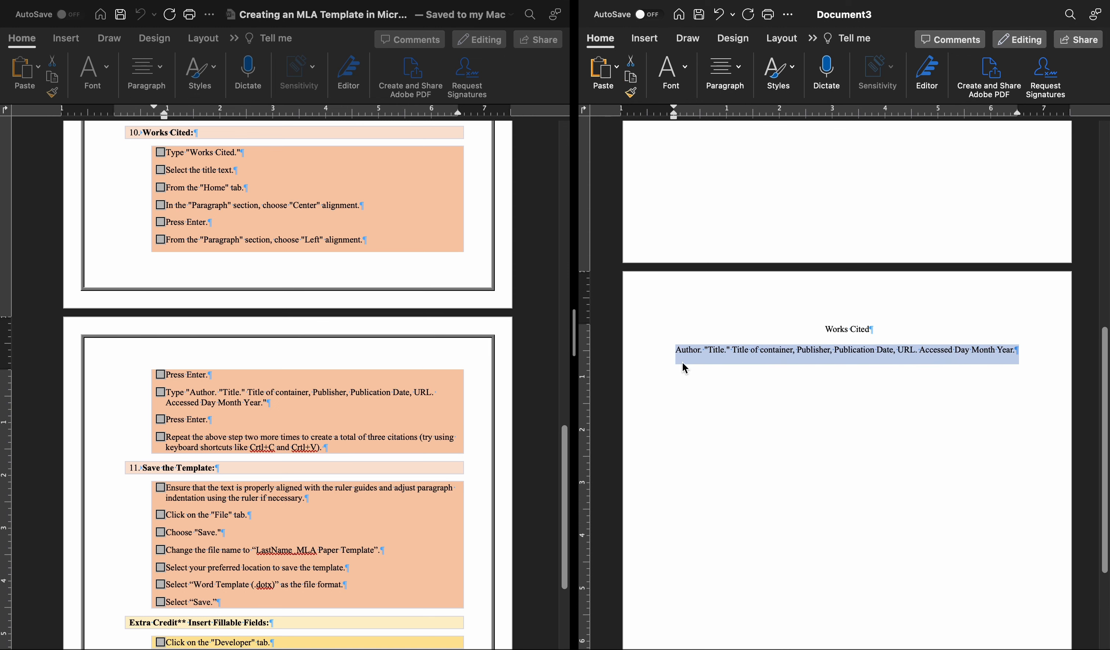
left_click(683, 362)
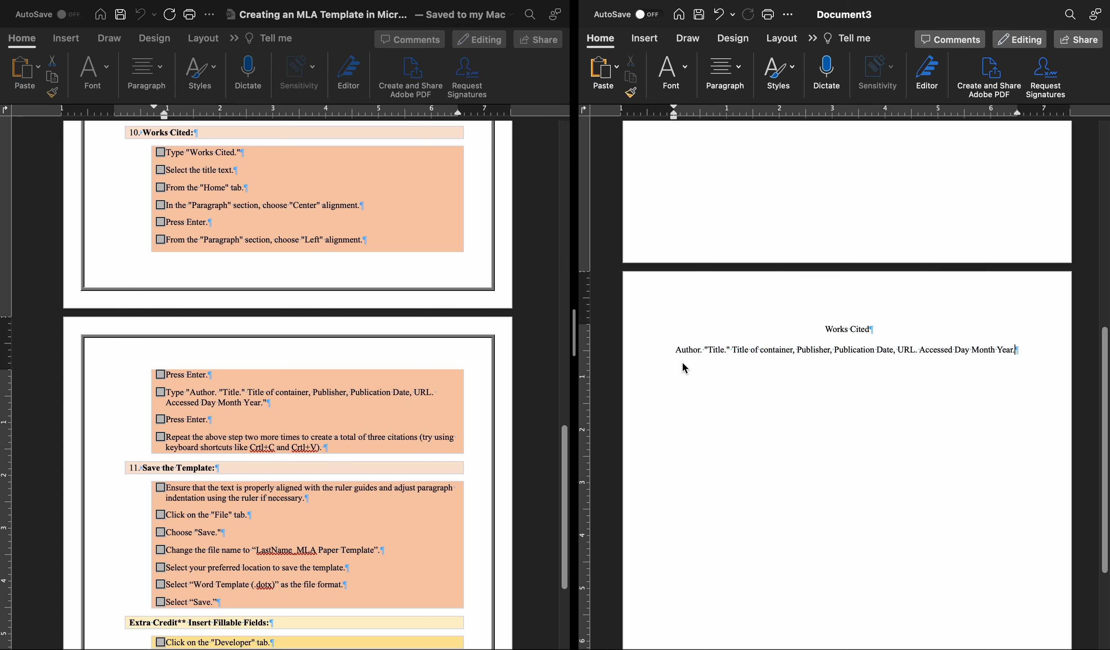
key("Return")
key("super+v")
key("Return")
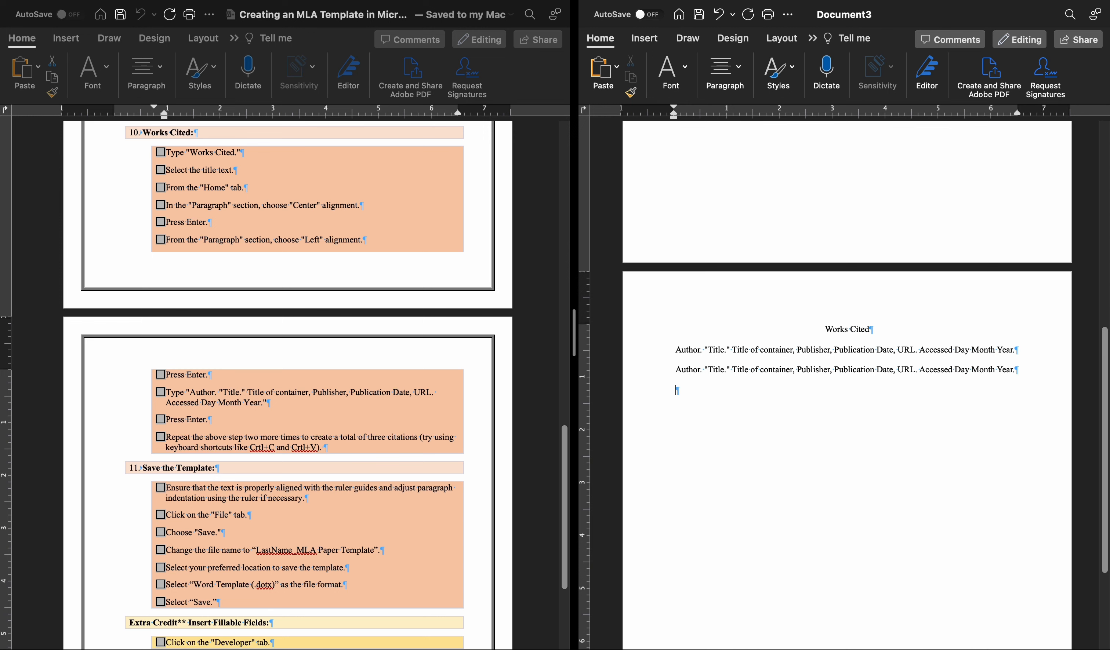
key("super+v")
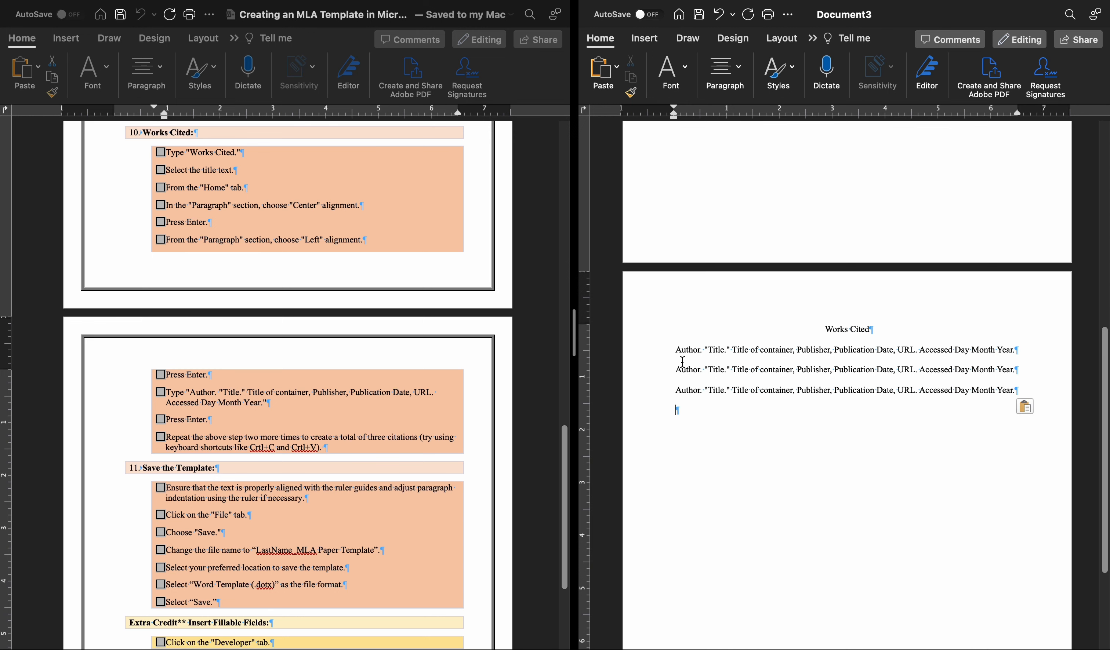
Take both documents out of full-screen split view and move the instructions window so its Save the Template section is readable beside the paper.
scroll(355, 463, "down", 3)
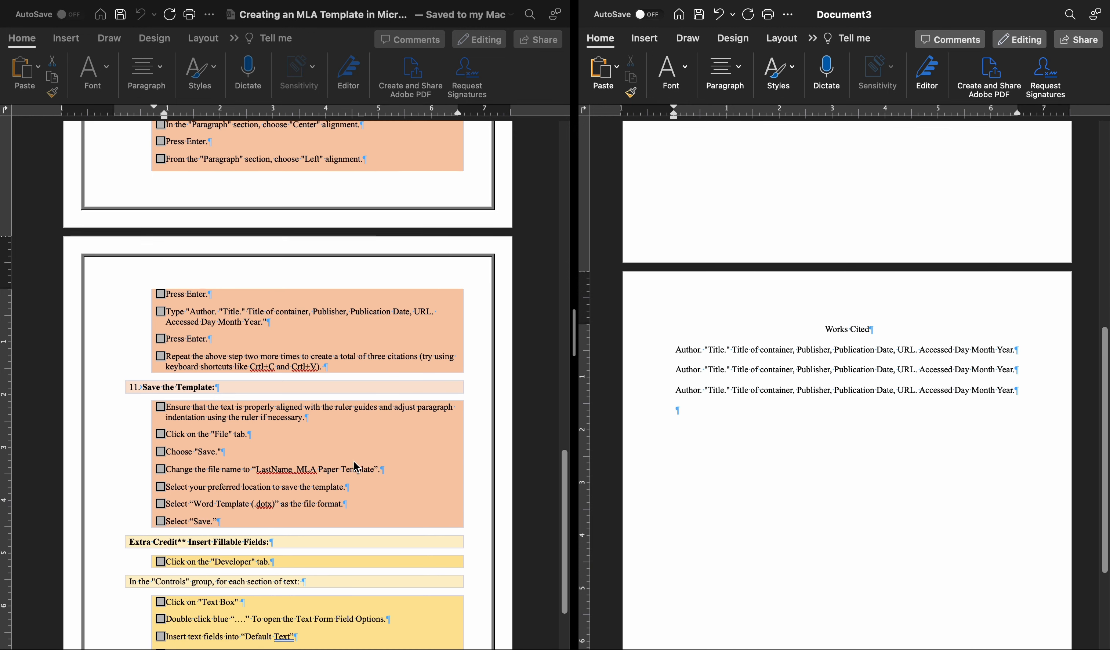
scroll(355, 465, "down", 3)
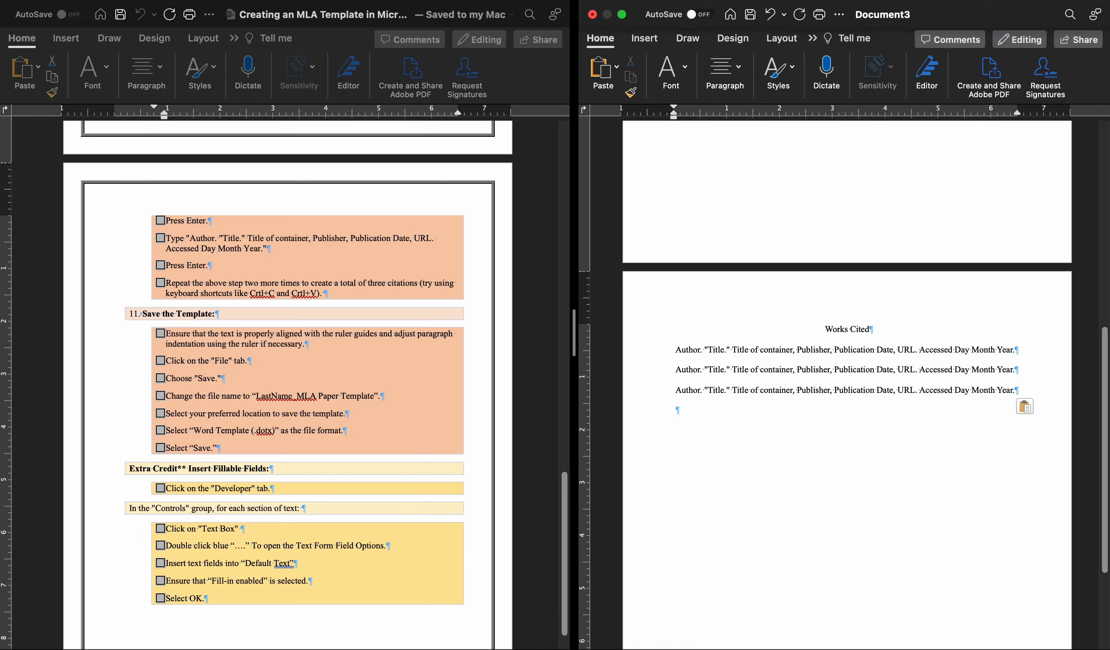
left_click(43, 14)
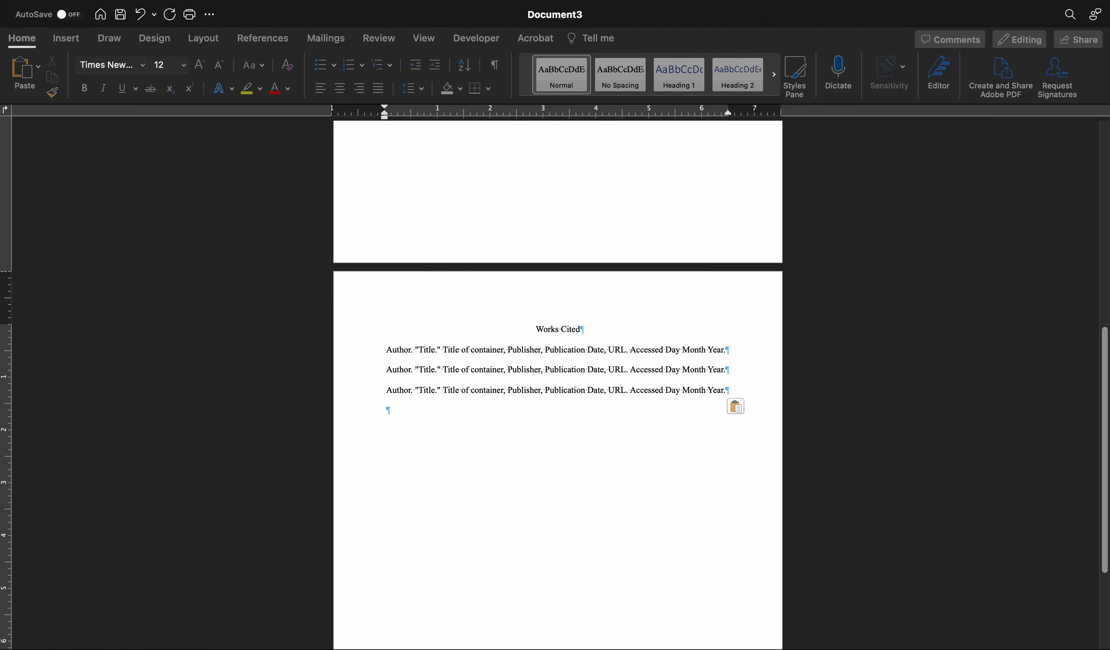
left_click(49, 19)
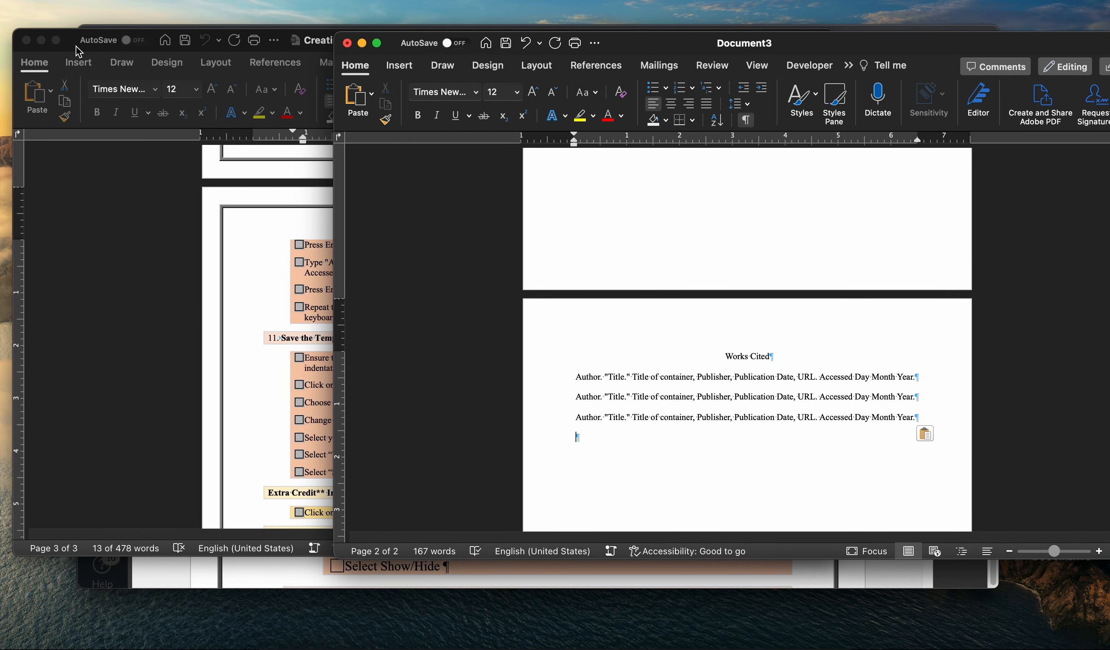
left_click_drag(81, 48, 6, 54)
left_click_drag(678, 50, 483, 45)
Save the new document as a Word Template (.dotx), naming it with the author's last name followed by "_MLA Paper Template".
left_click(928, 39)
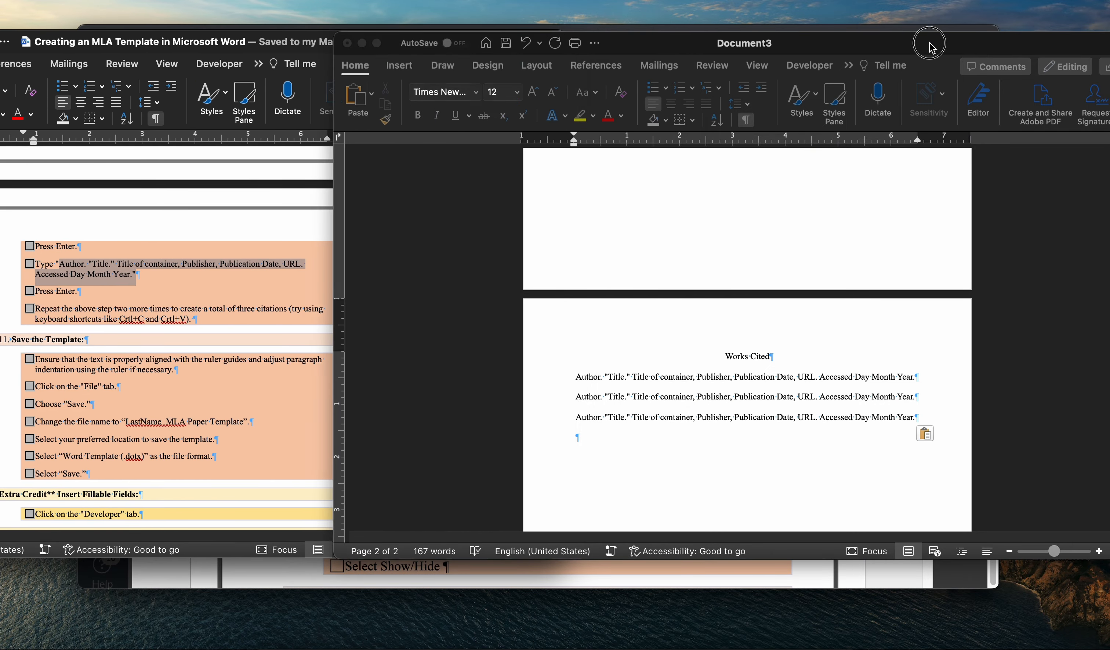
left_click(84, 0)
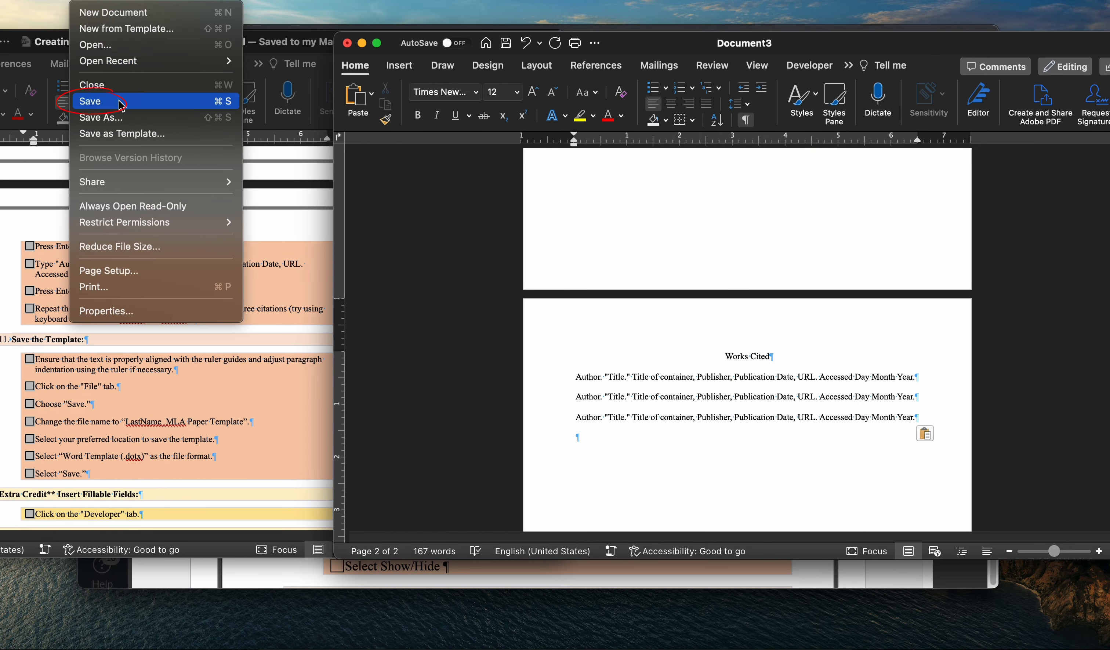
left_click(108, 101)
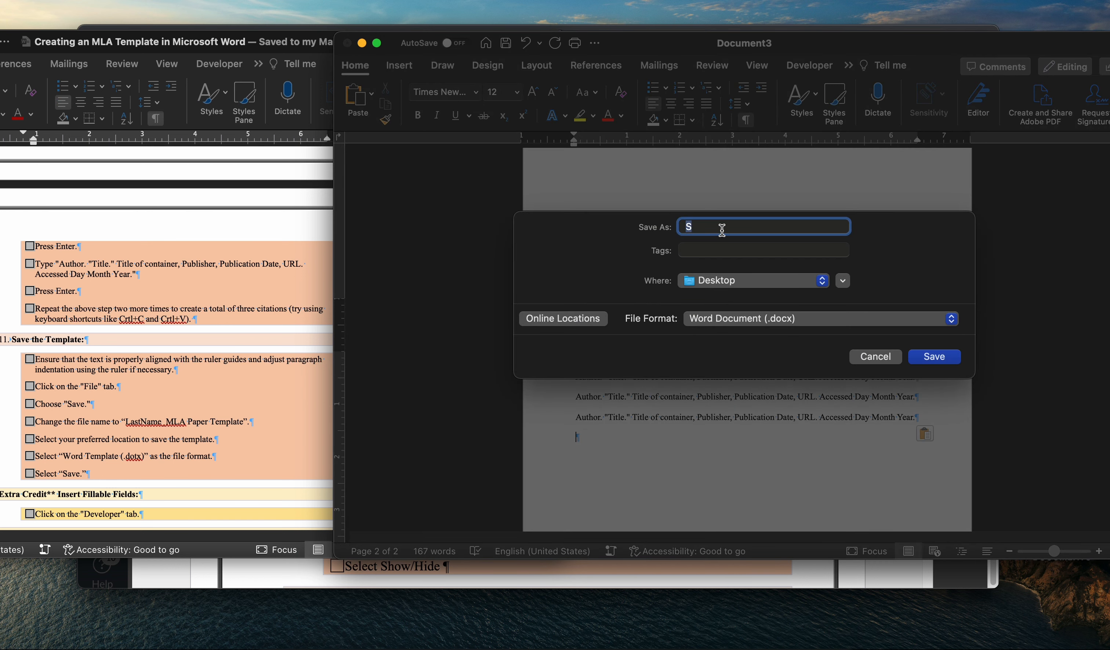
type("Schmidt_ MLA Paper Template")
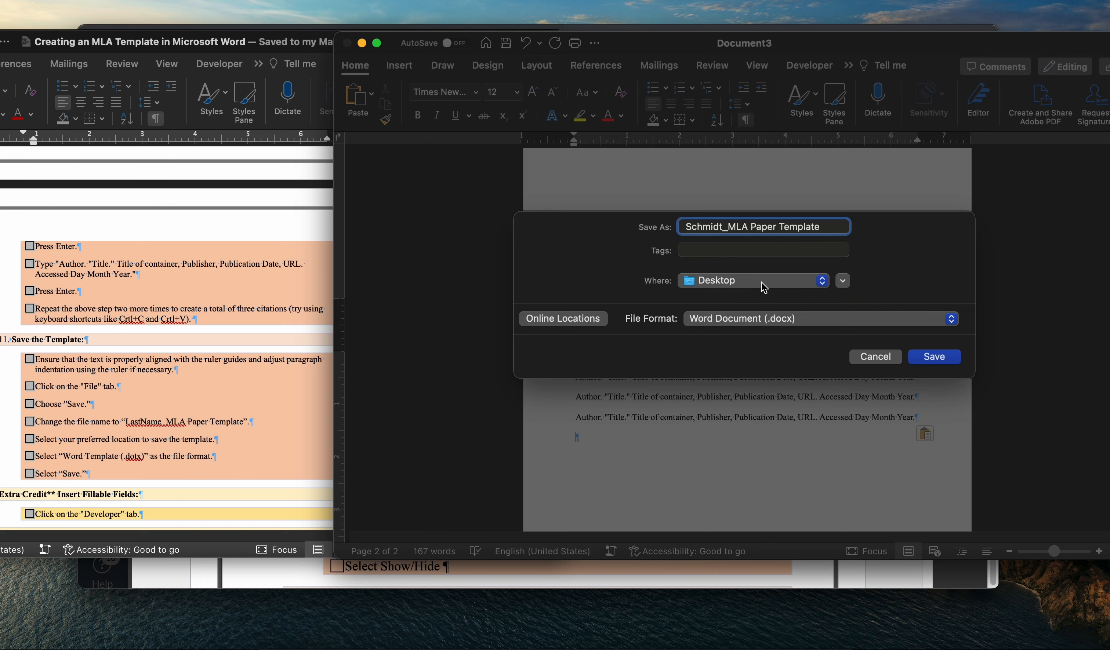
left_click(784, 320)
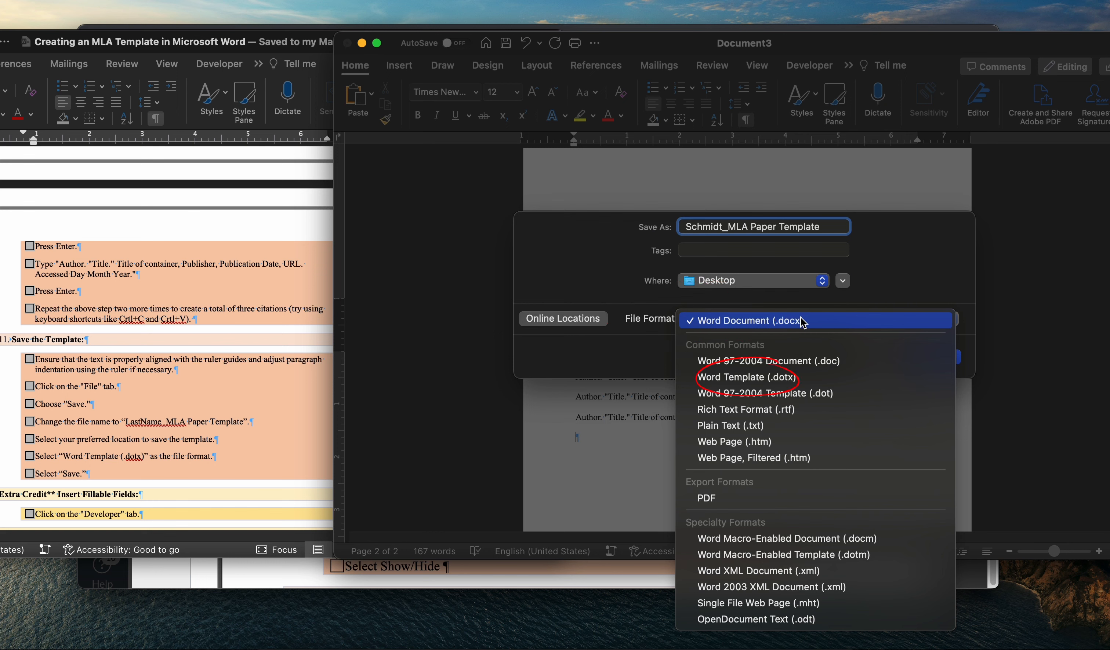
left_click(811, 378)
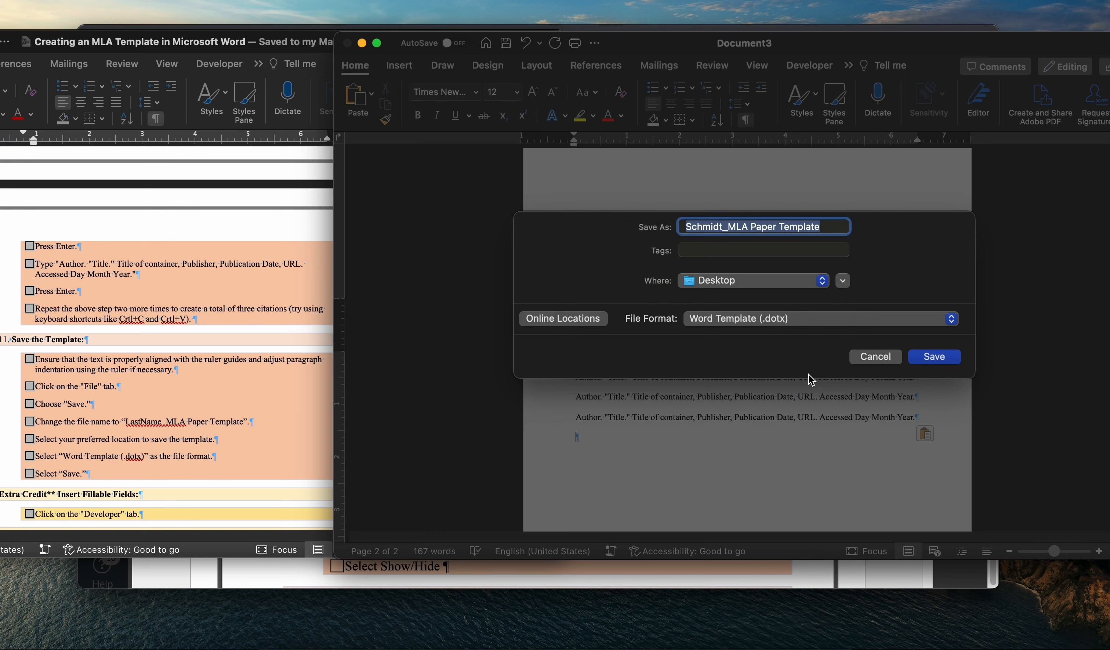
left_click(945, 361)
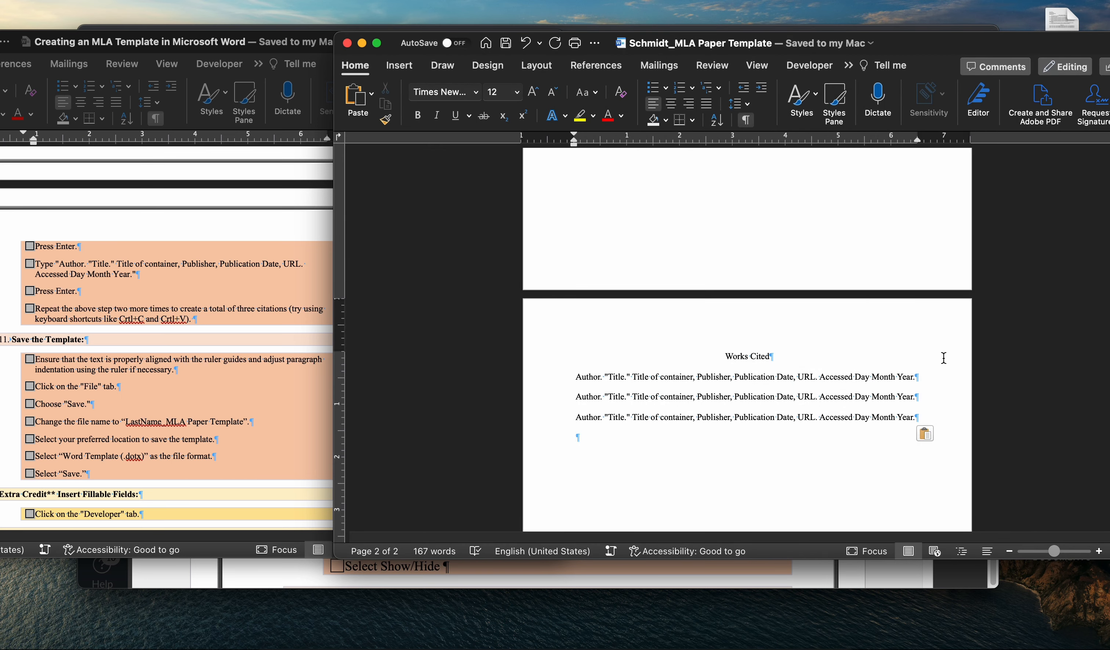
Save a copy of the template to the Desktop as "Argu Essay", keeping the Word Template (.dotx) format.
scroll(943, 358, "up", 10)
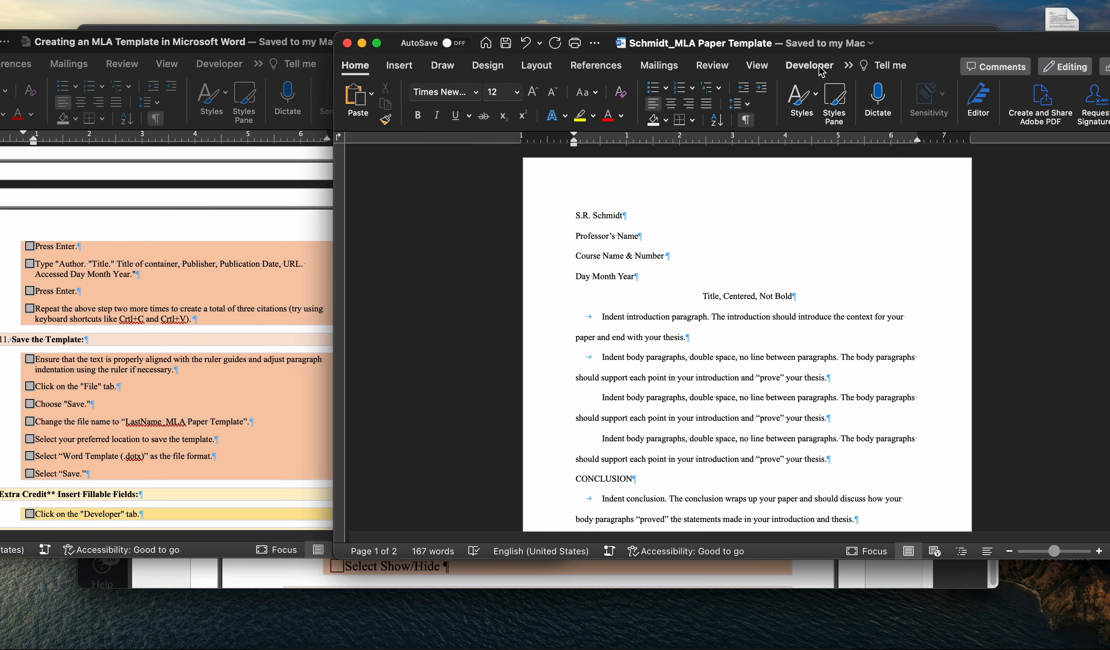
left_click(88, 4)
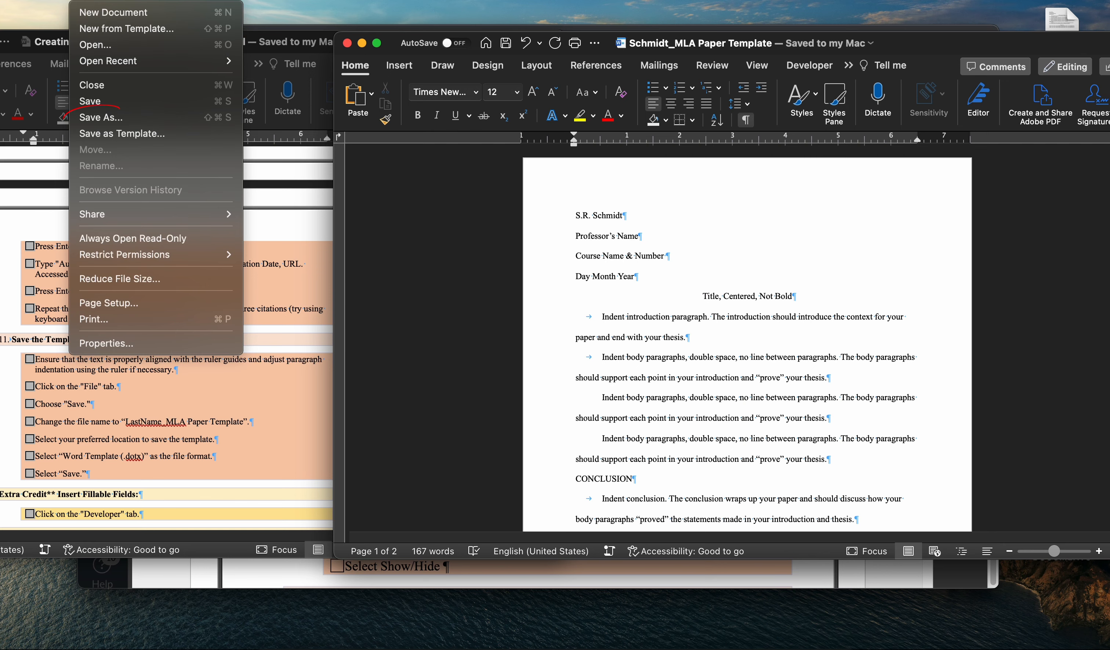
left_click(108, 122)
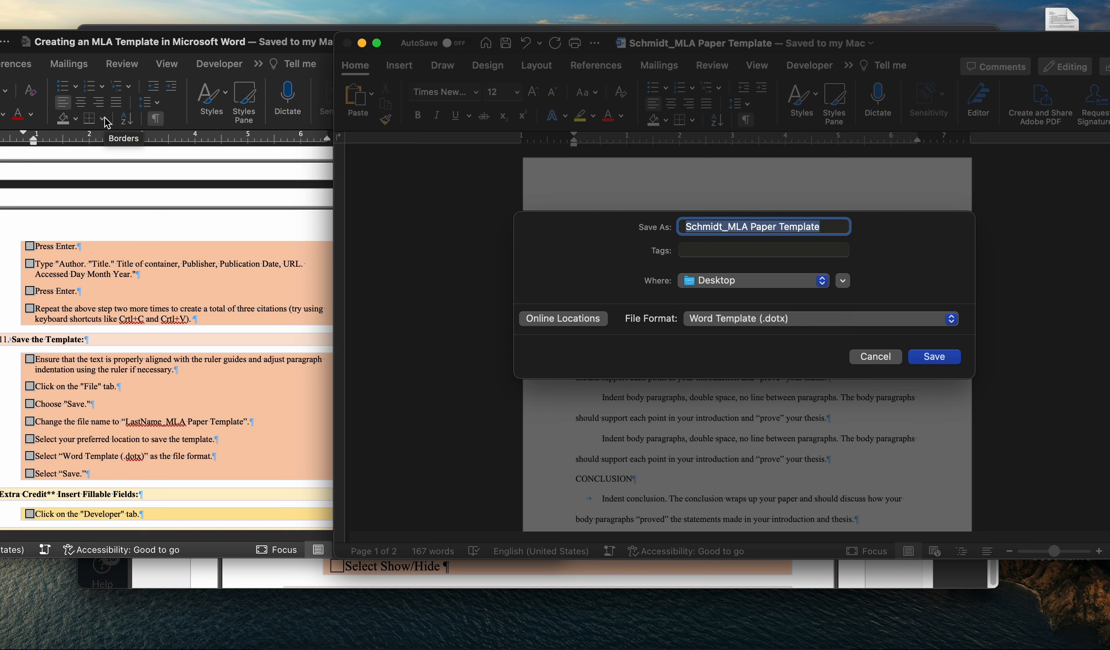
type("Argu")
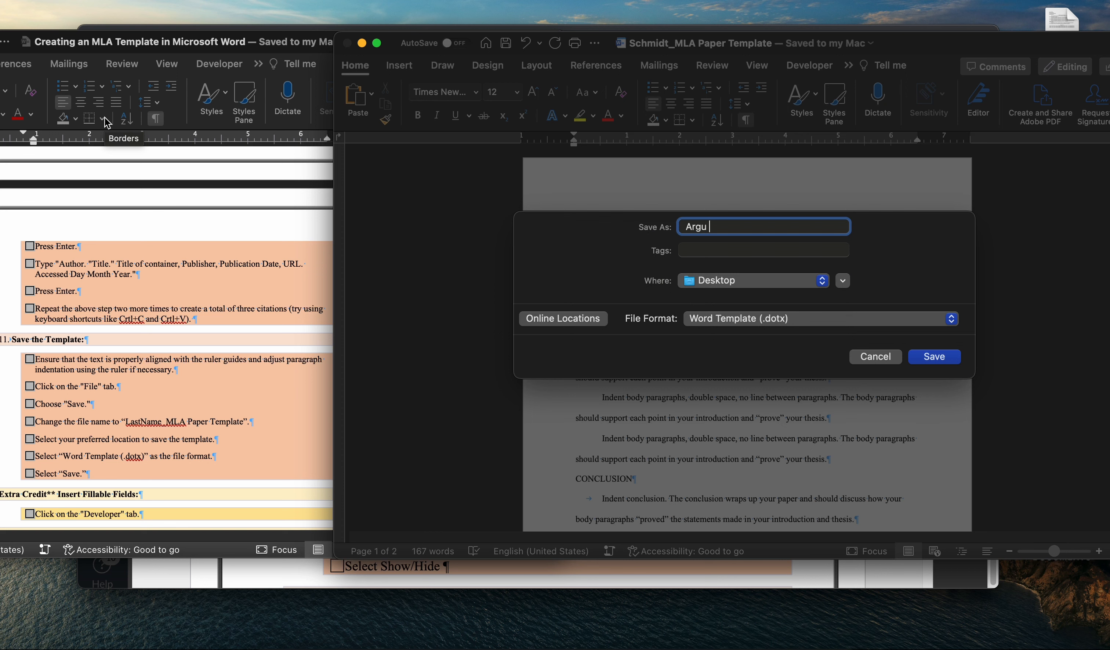
type(" Essay")
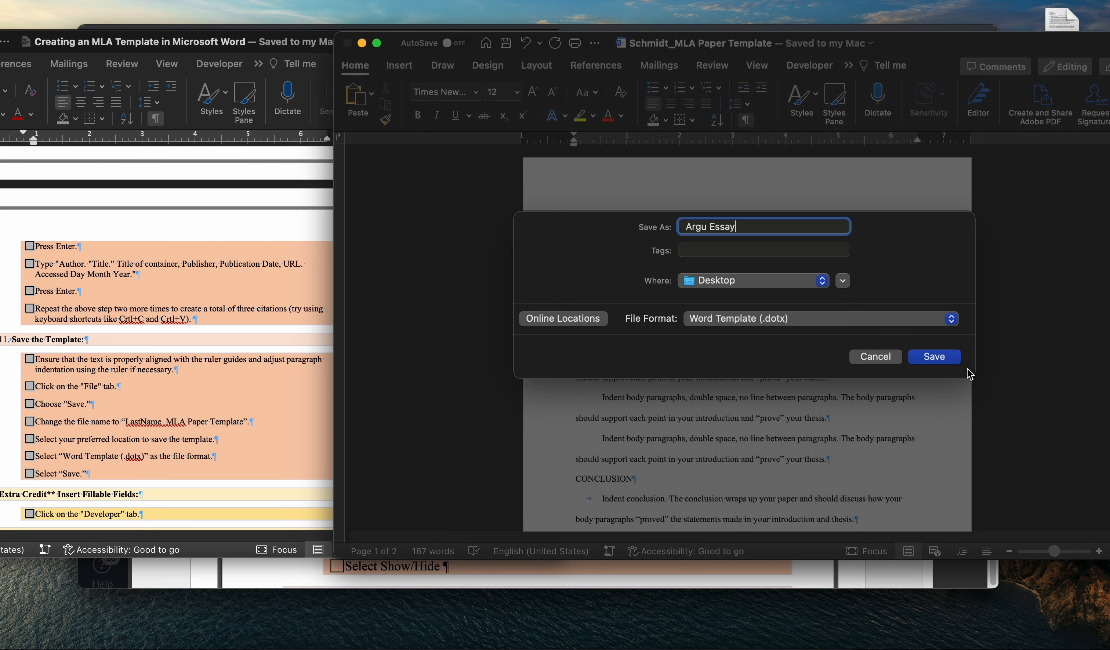
left_click(946, 357)
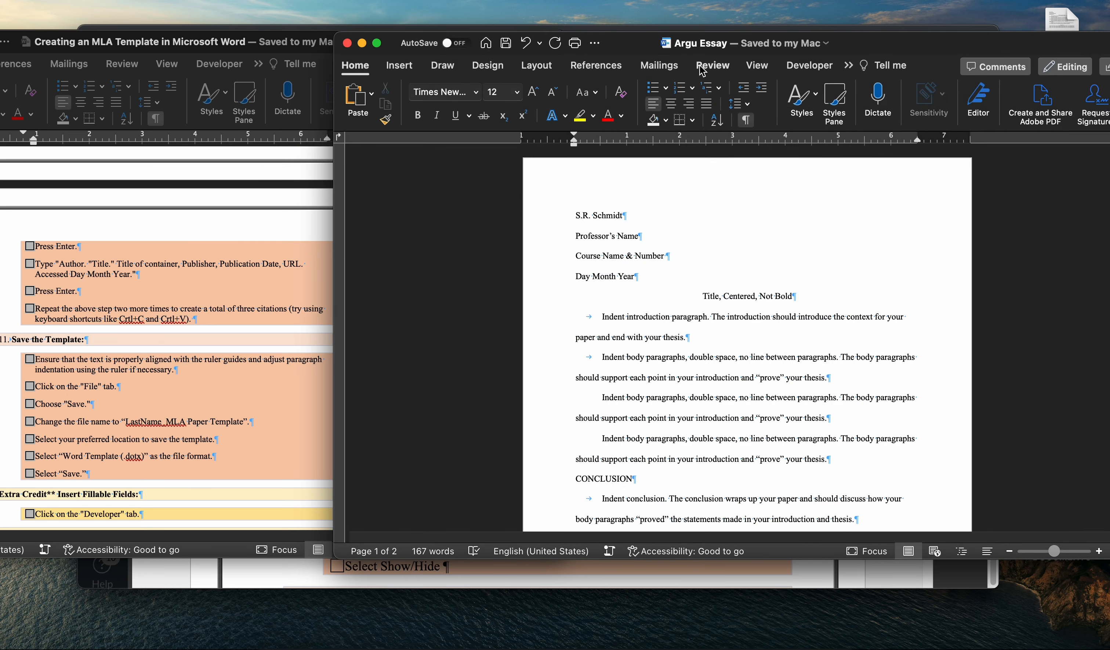
Move the essay window clear of the desktop files and place the MLA Paper Template file below Argu Essay.
double_click(915, 42)
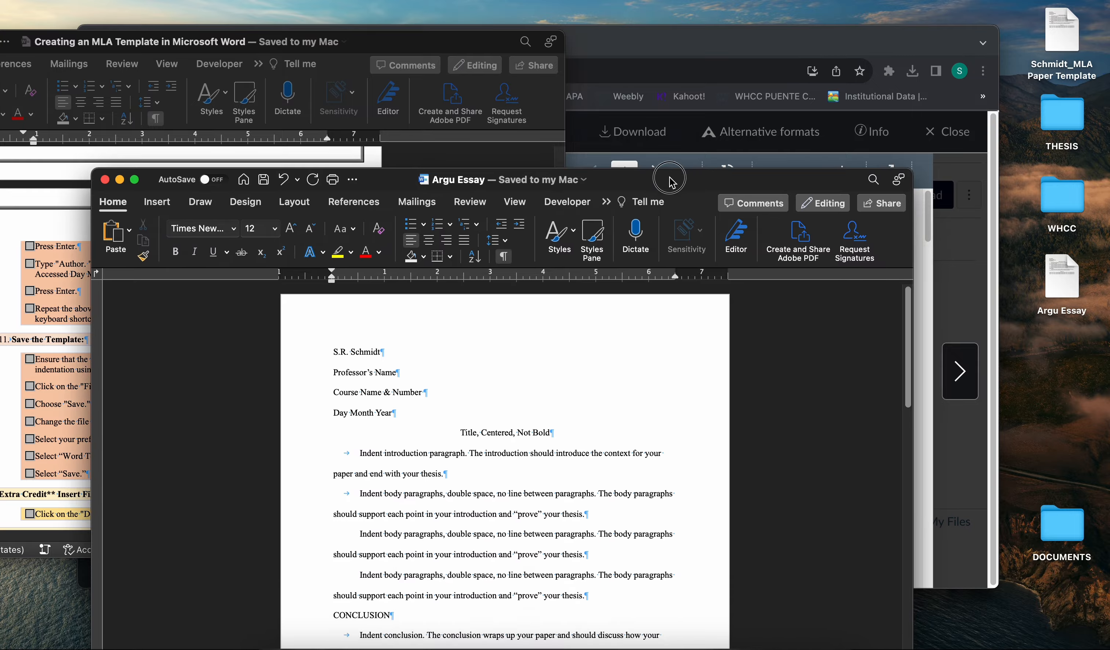
left_click_drag(1058, 55, 1067, 377)
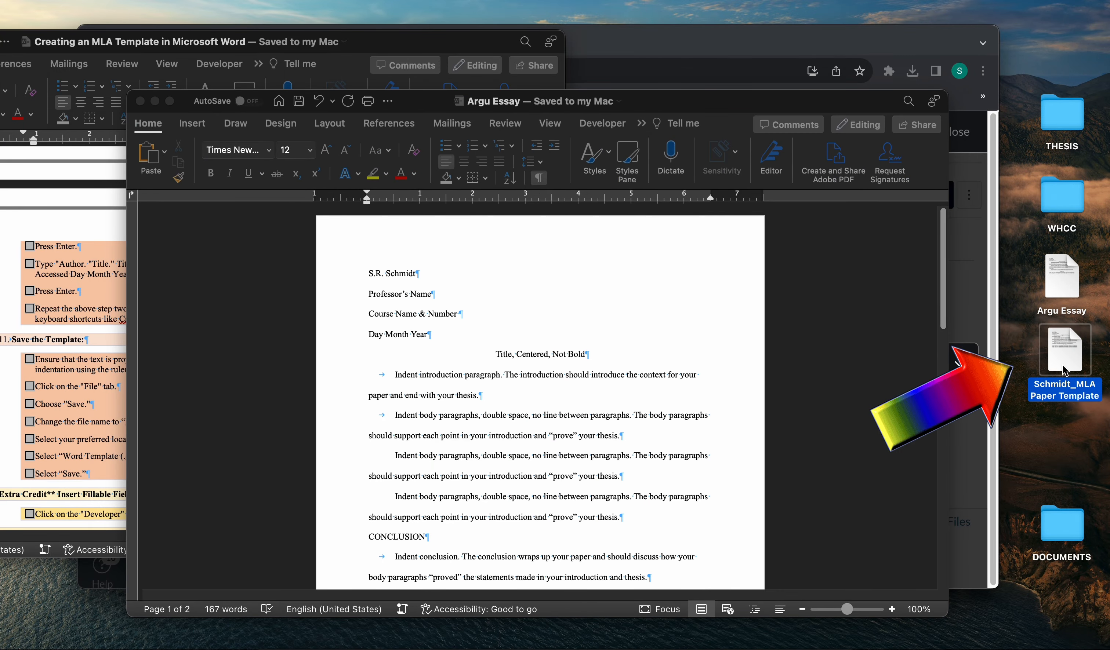
left_click_drag(644, 99, 657, 58)
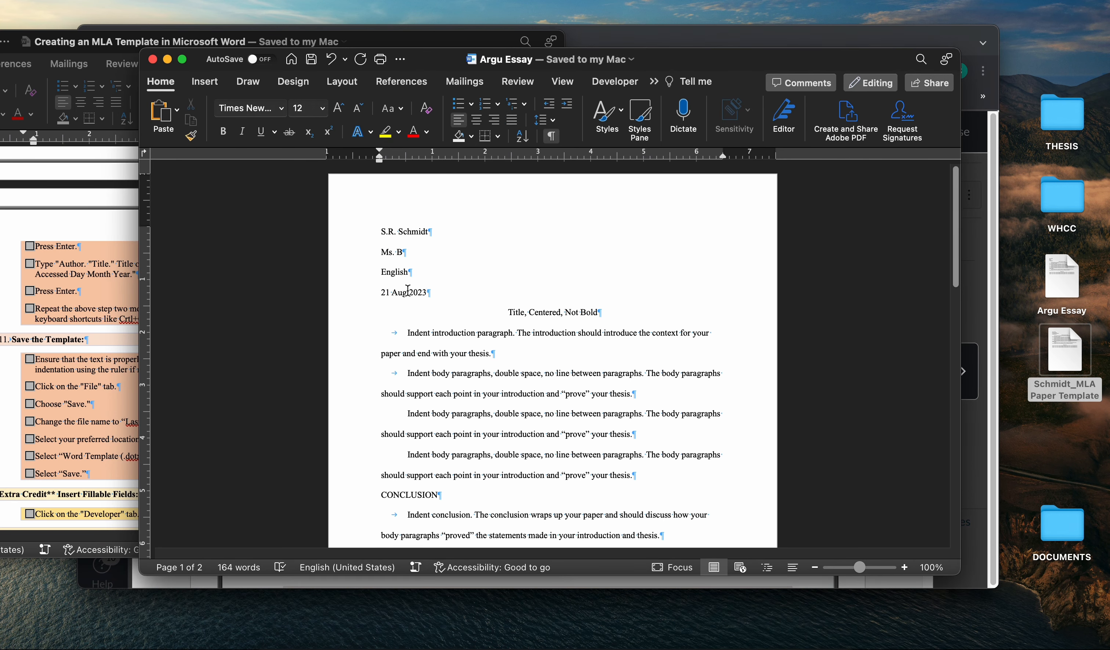
Bring the instructions document forward and show its "Extra Credit** Insert Fillable Fields" section.
left_click(12, 360)
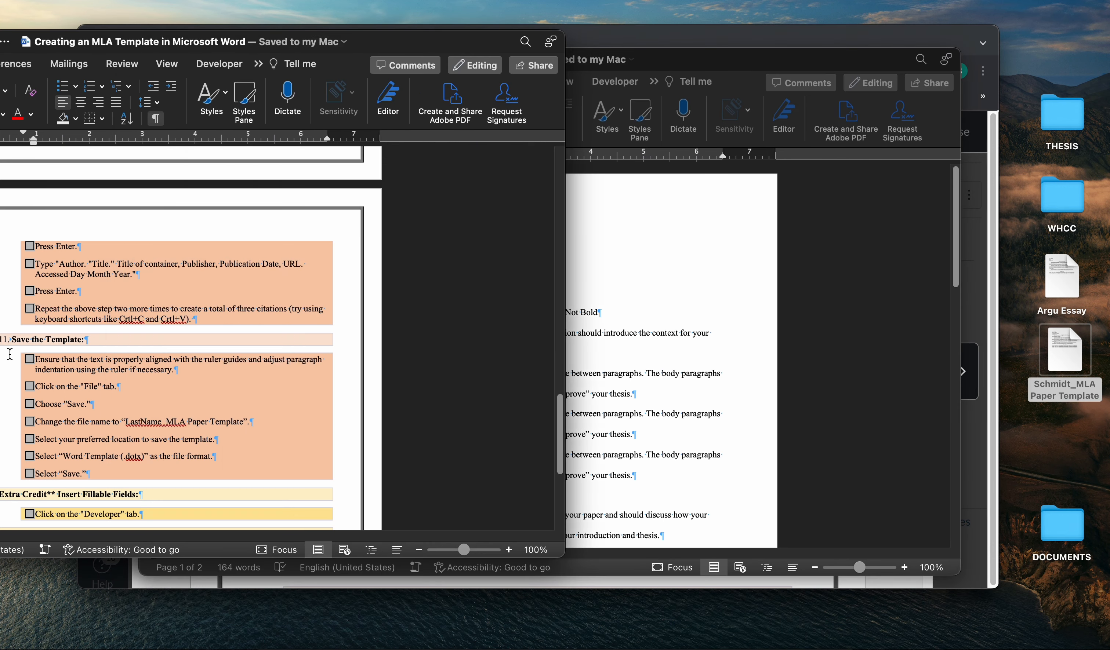
scroll(292, 397, "down", 3)
scroll(292, 397, "down", 4)
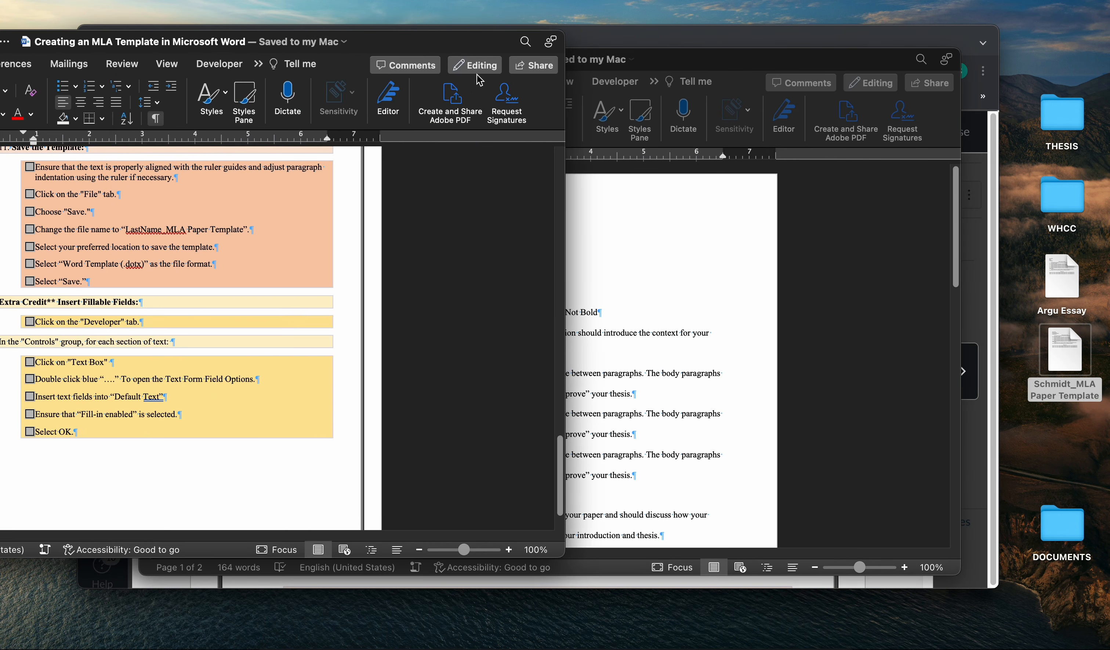
left_click_drag(442, 44, 649, 25)
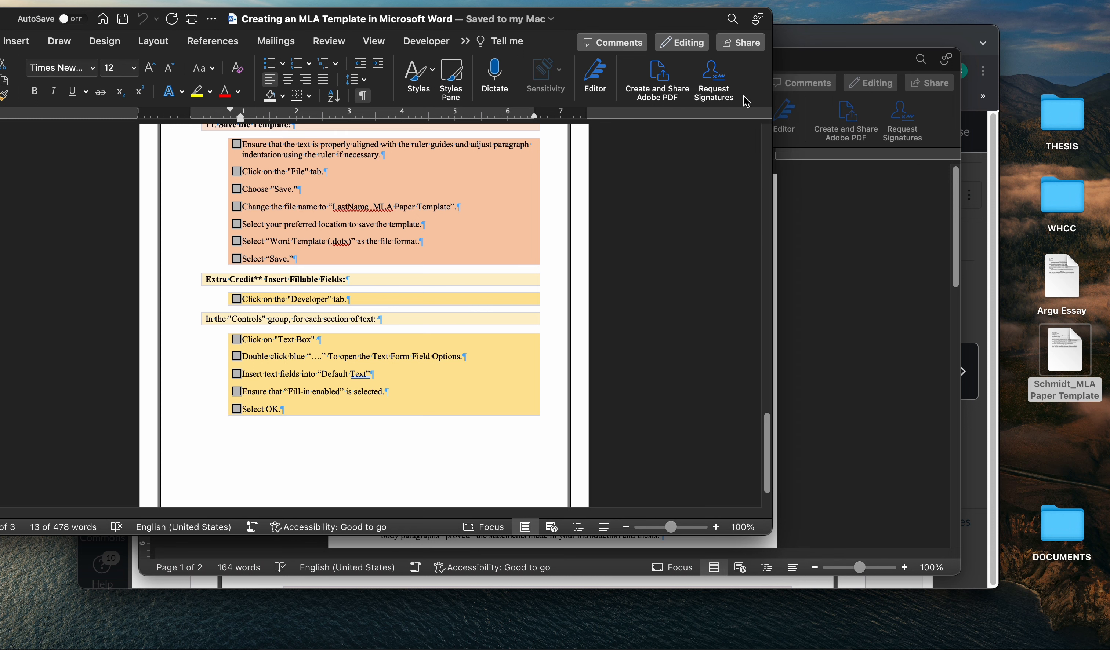
Undo the sample professor, course and date entries in Argu Essay to restore the template's placeholder lines, redoing anything undone too far.
left_click(846, 277)
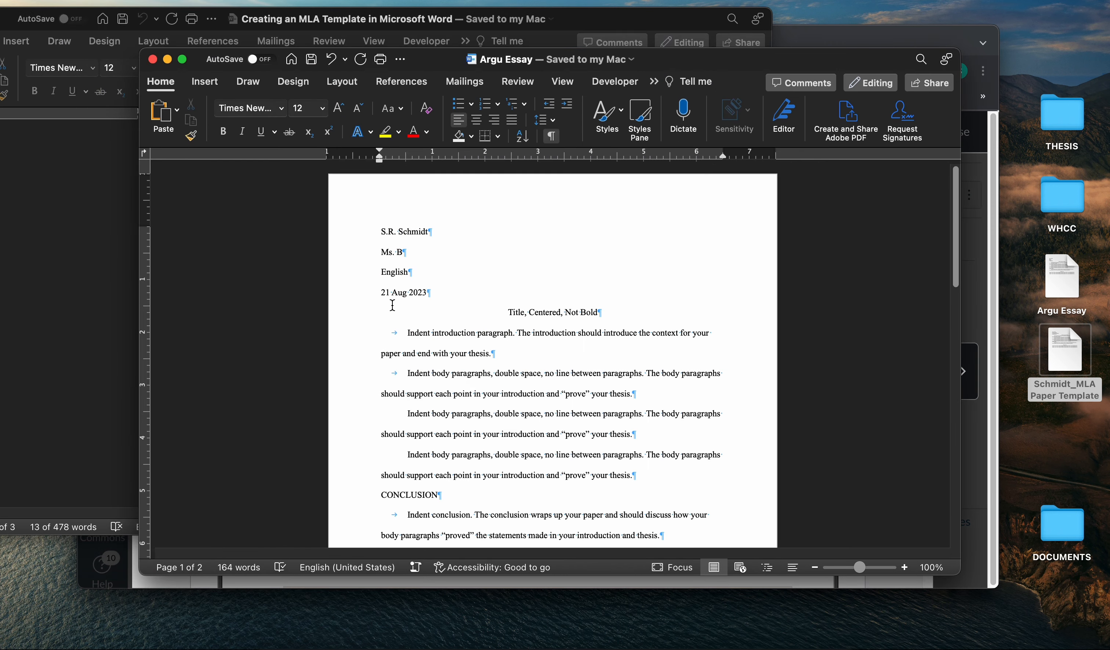
key("super+z")
key("super+z")
key("super+z")
key("super+z")
key("super+z")
key("super+z")
key("super+z")
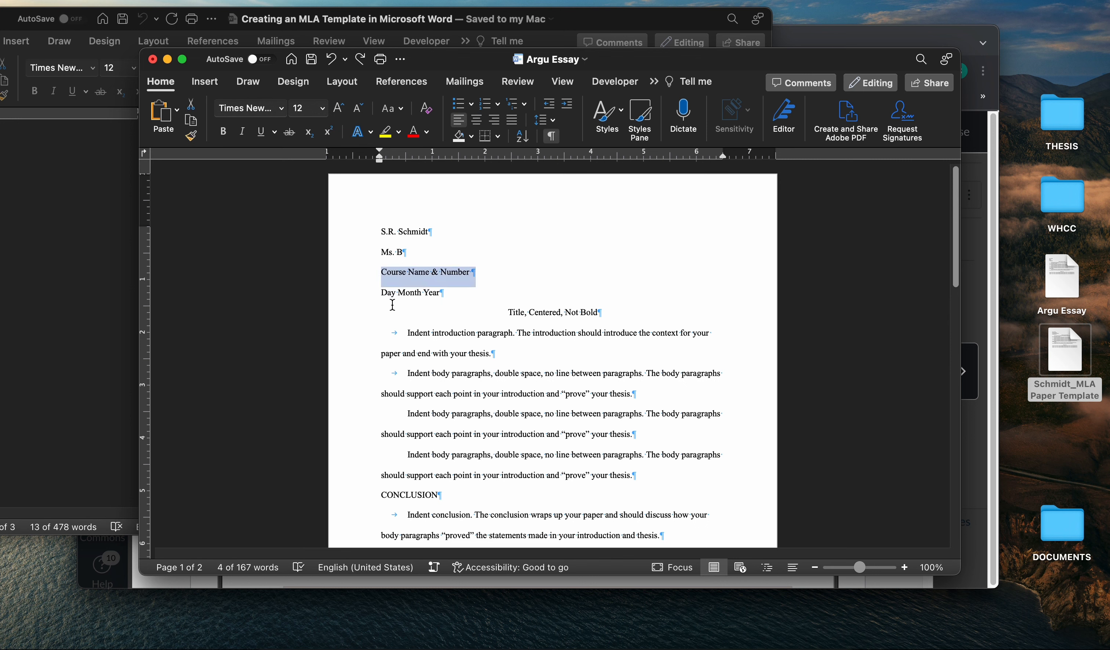
key("super+End")
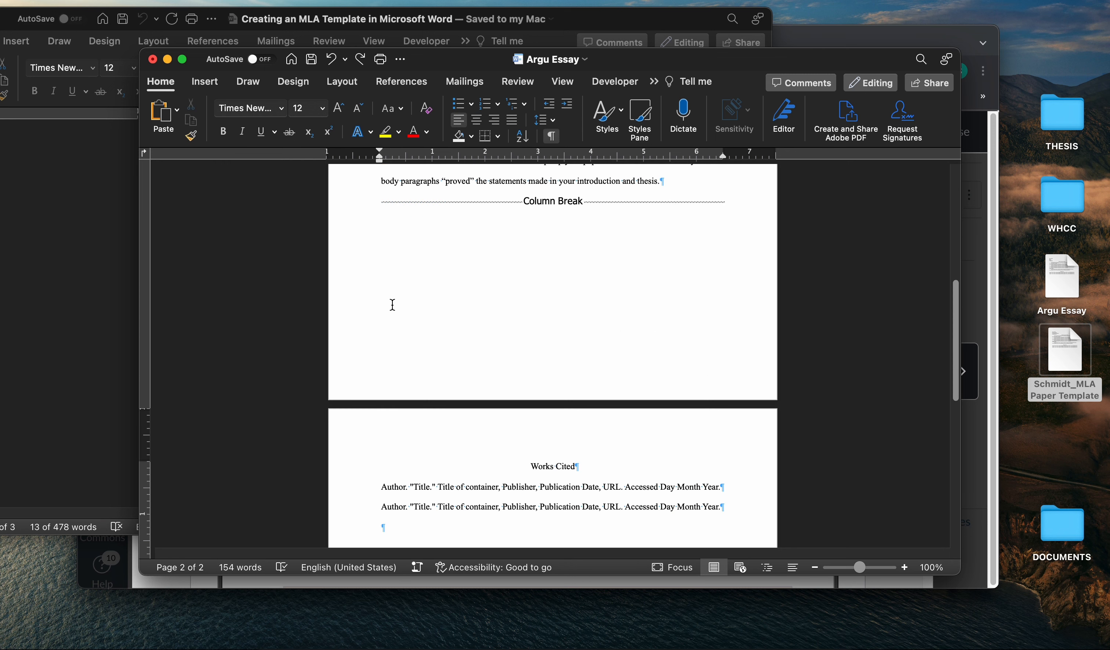
left_click(361, 60)
scroll(482, 239, "up", 10)
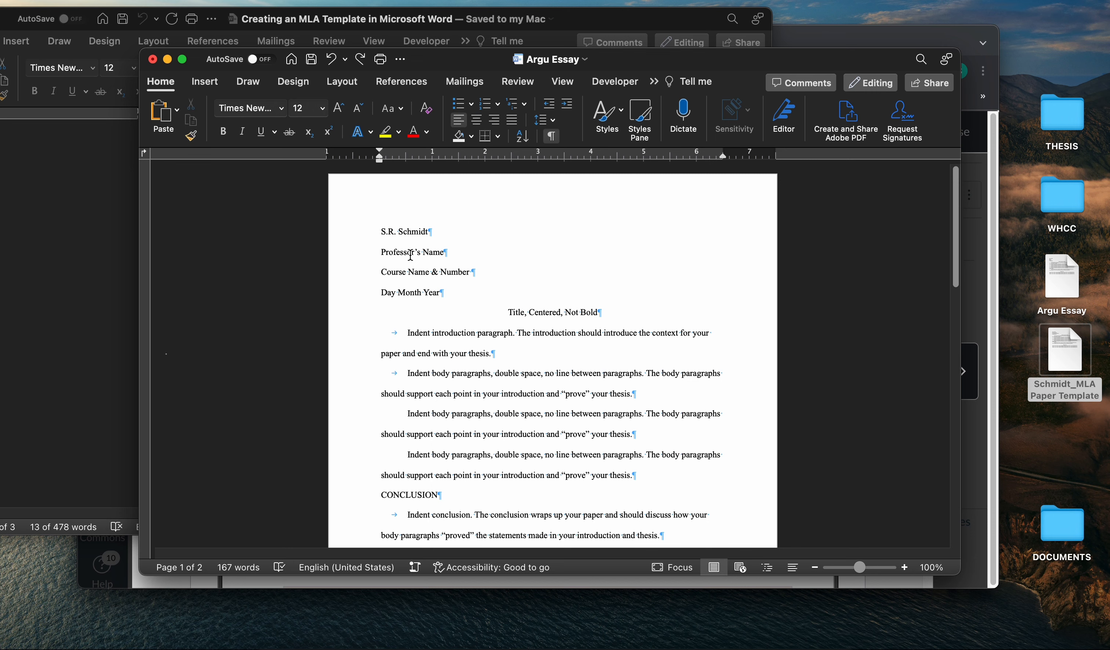
Remove the "Professor's Name" text from the essay heading and leave an empty line in its place.
left_click_drag(464, 60, 728, 51)
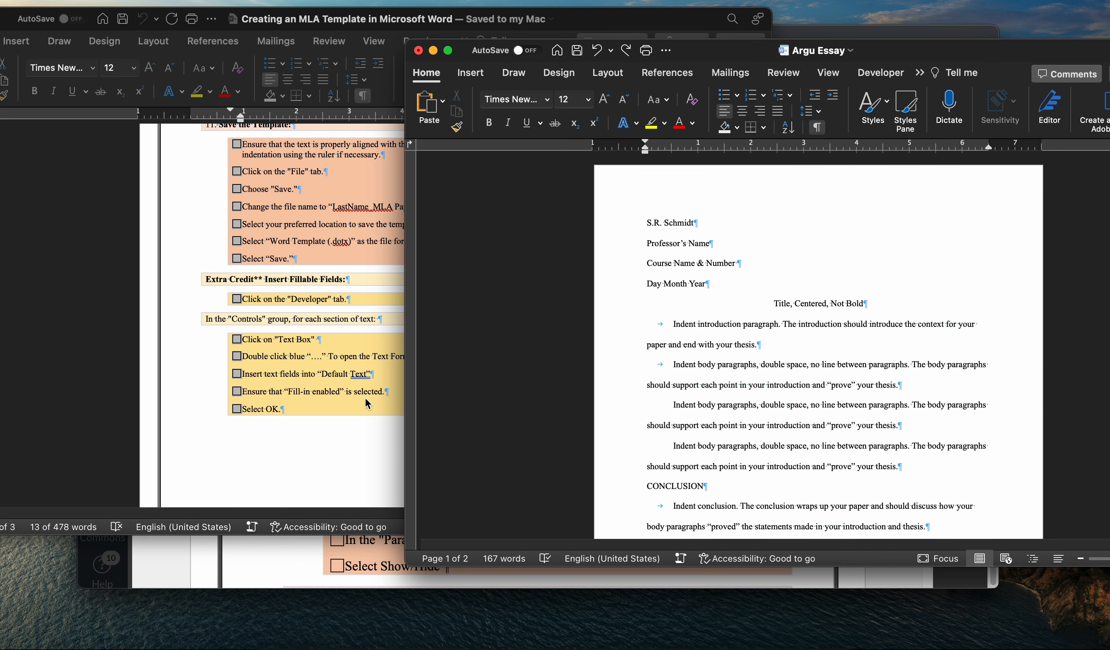
scroll(367, 404, "up", 20)
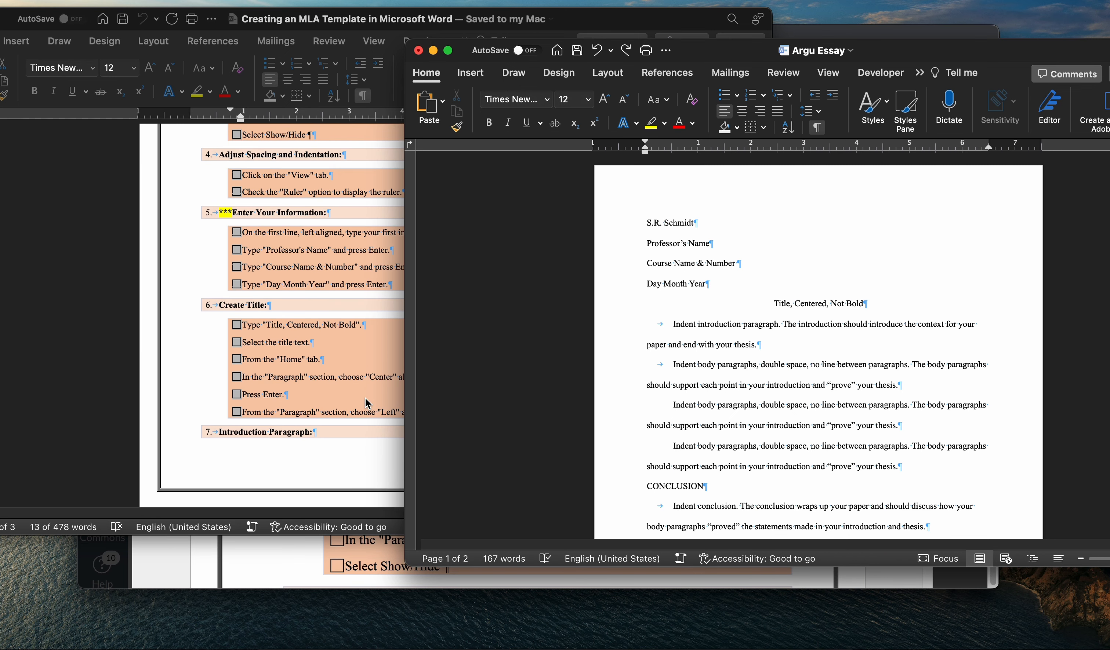
scroll(367, 404, "up", 1)
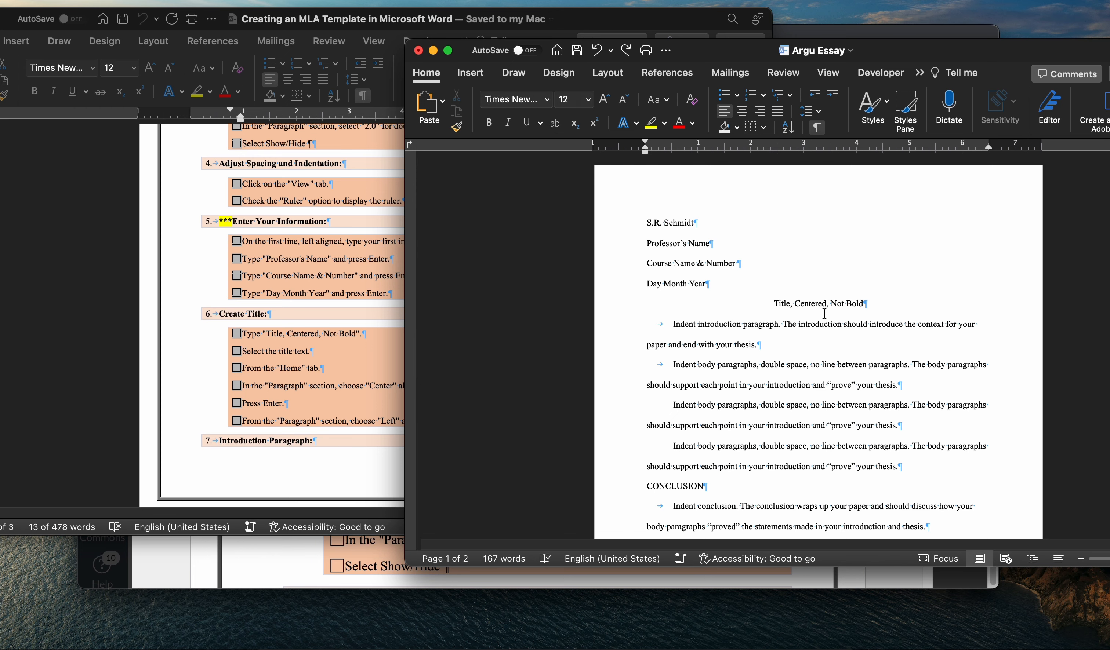
left_click_drag(901, 52, 746, 33)
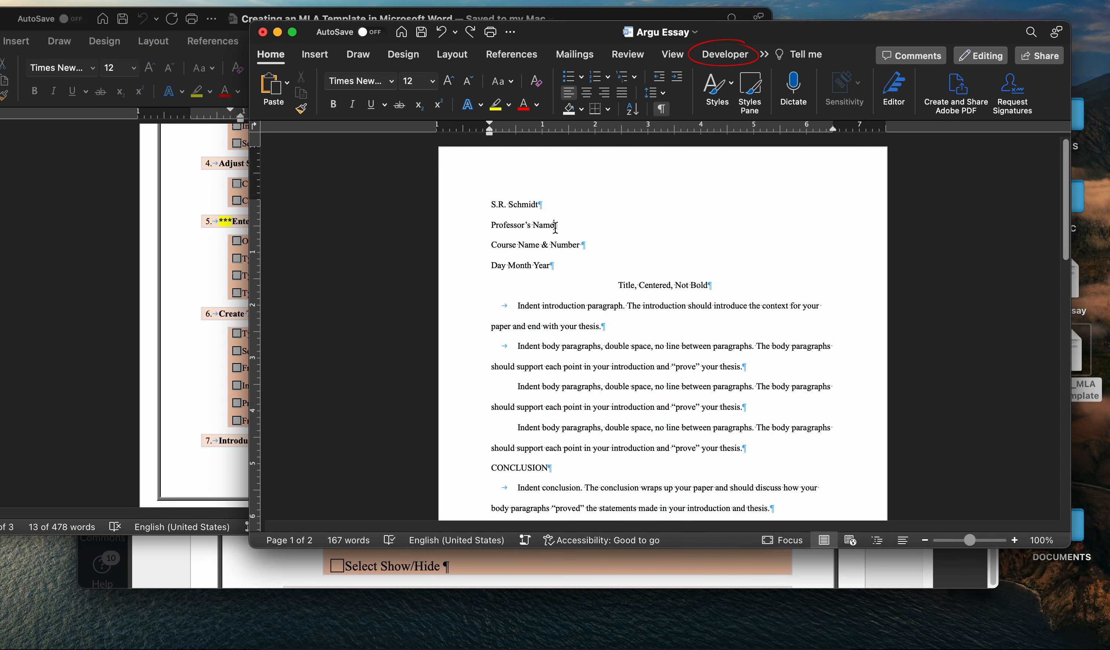
triple_click(520, 229)
key("super+c")
key("BackSpace")
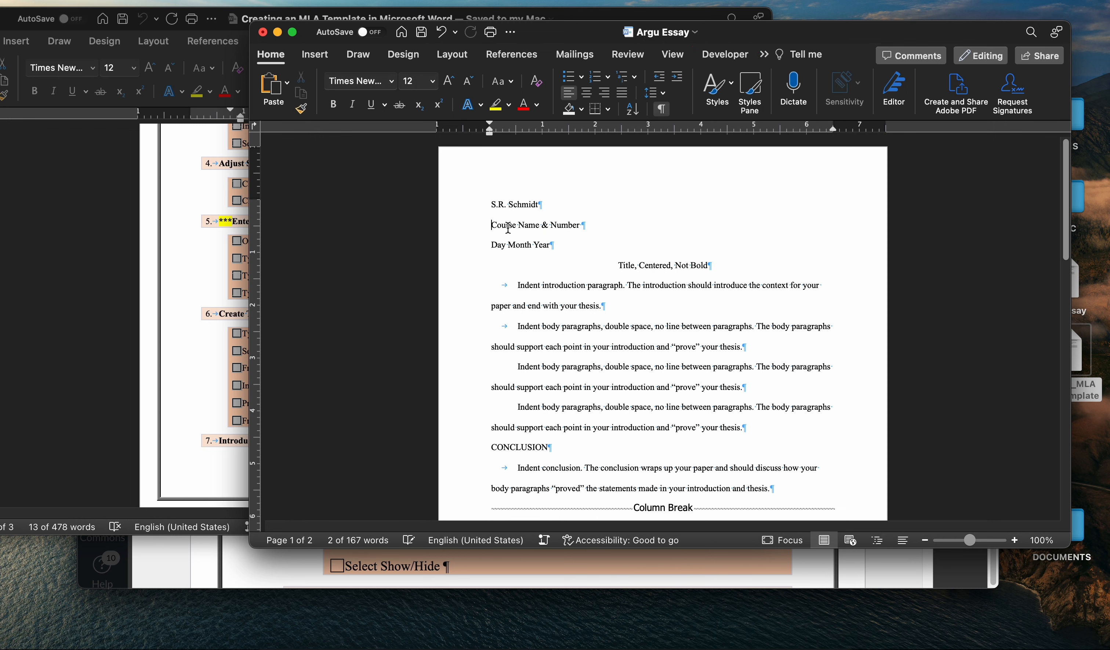
key("Return")
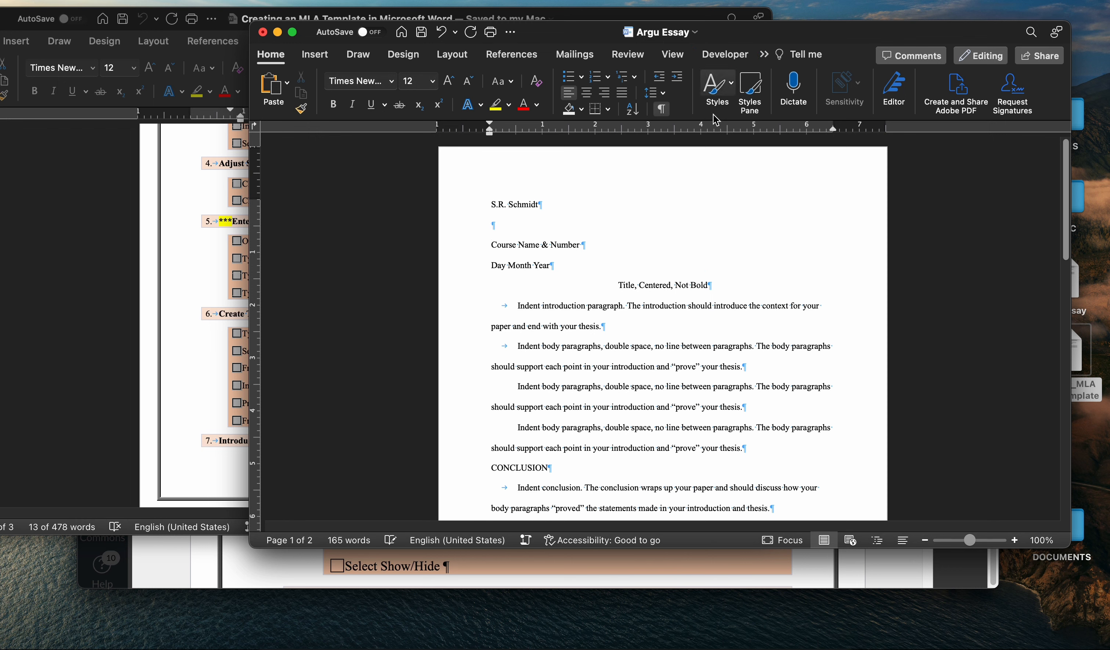
Insert a text form field on the empty heading line with "Professor's Name" as its default text and fill-in enabled.
left_click(725, 54)
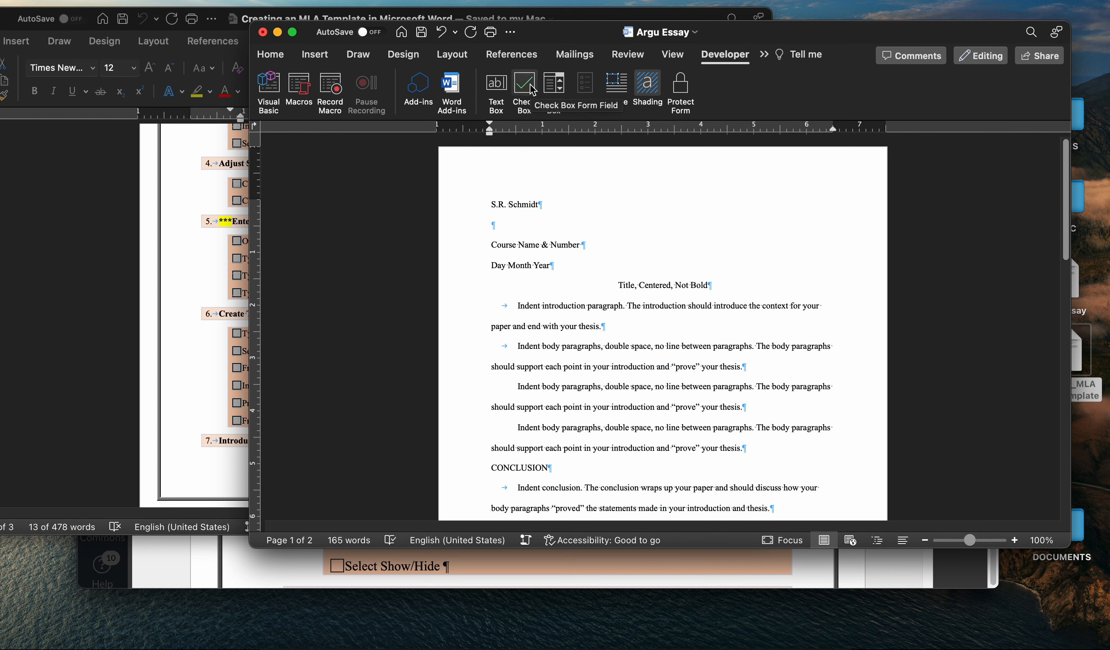
left_click(495, 88)
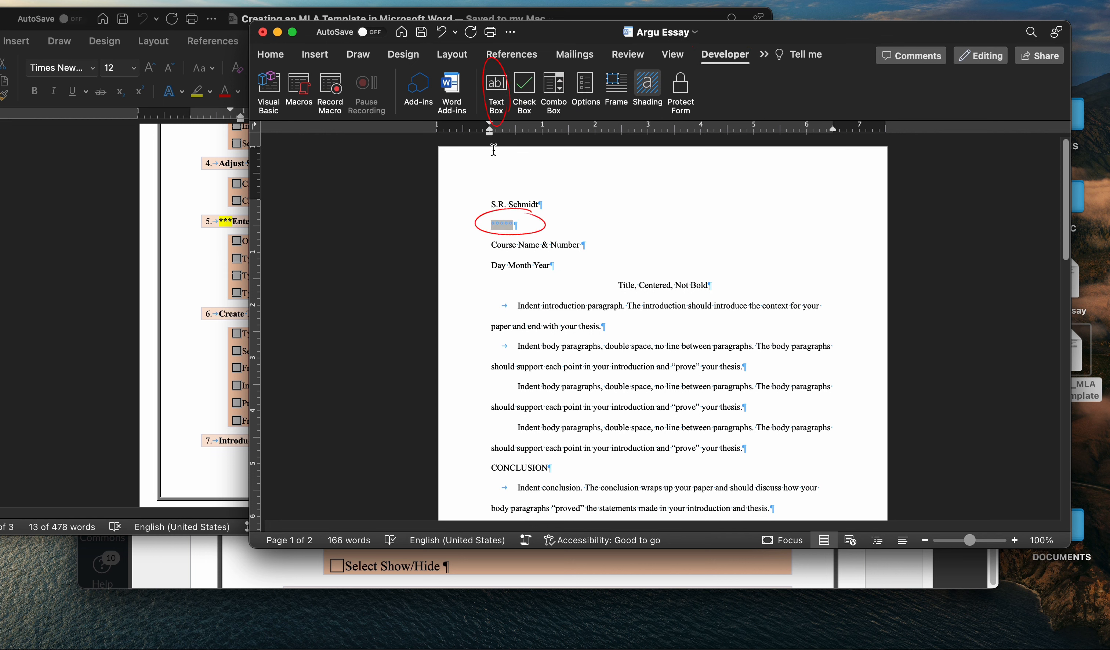
left_click(502, 226)
double_click(502, 226)
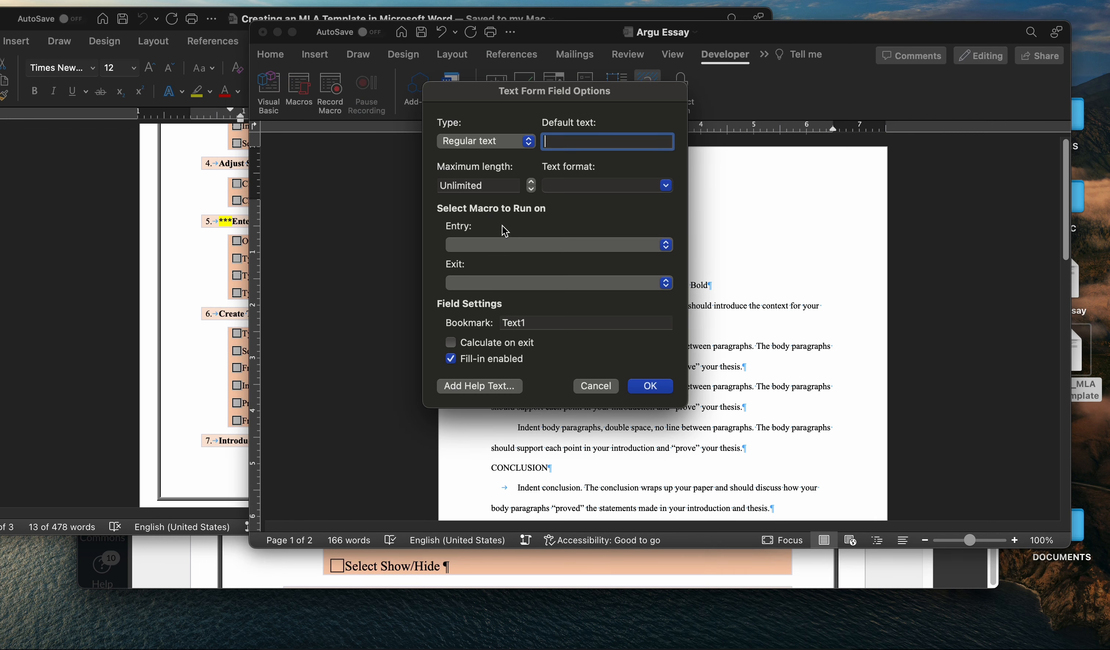
key("super+v")
left_click(647, 386)
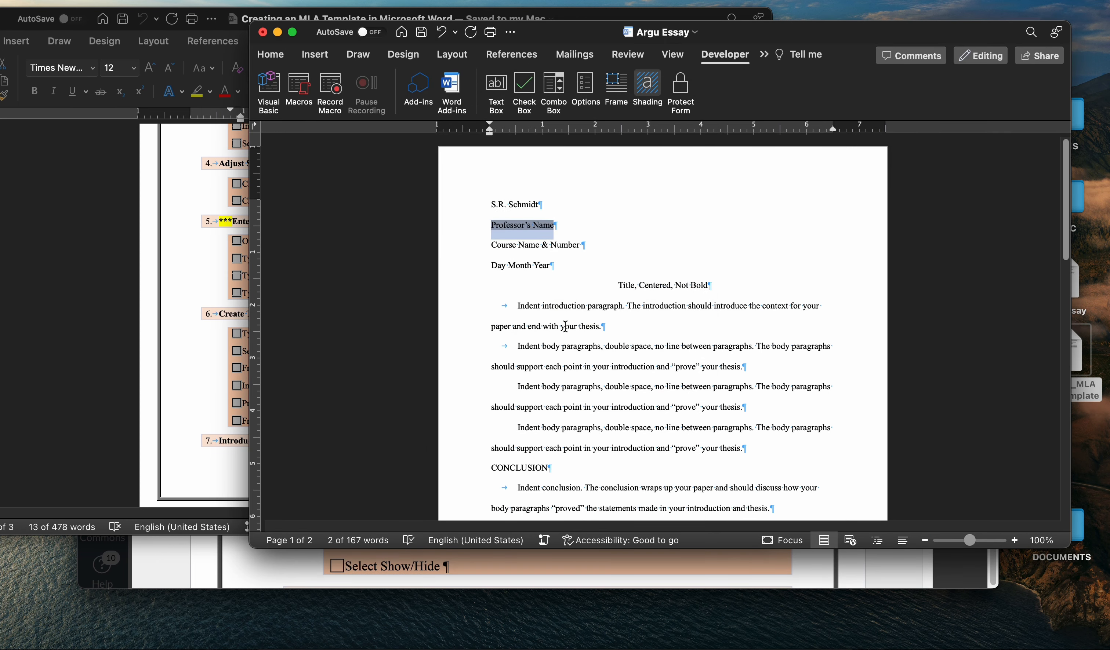
left_click(566, 272)
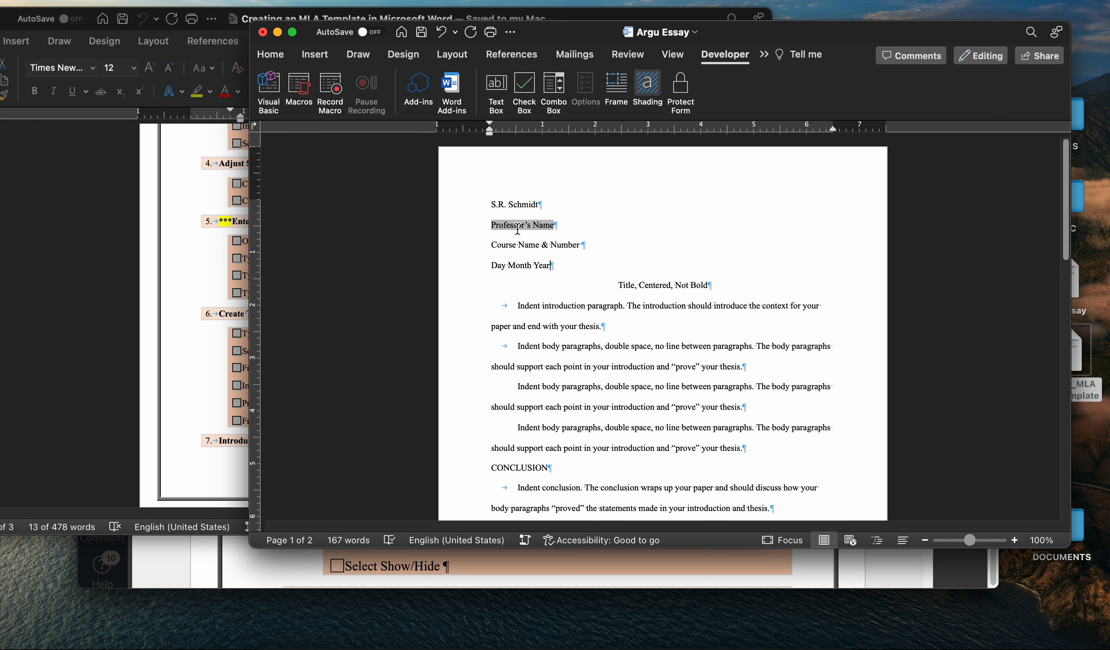
Try overwriting the Professor's Name field with a sample instructor name, and undo the replacement.
left_click_drag(582, 247, 496, 253)
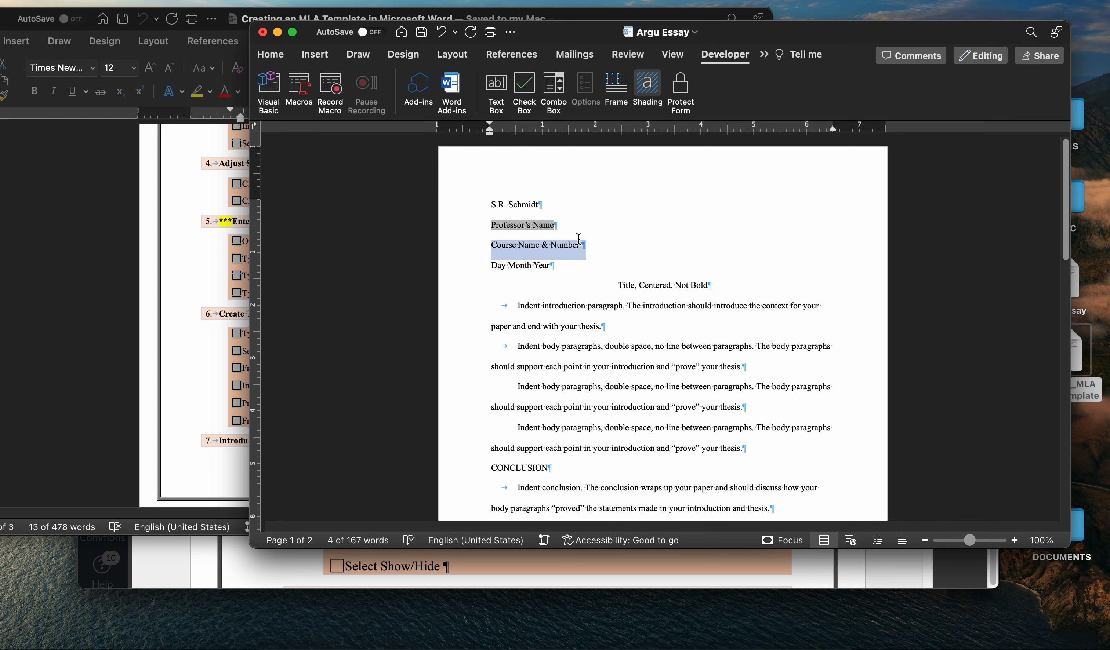
triple_click(515, 226)
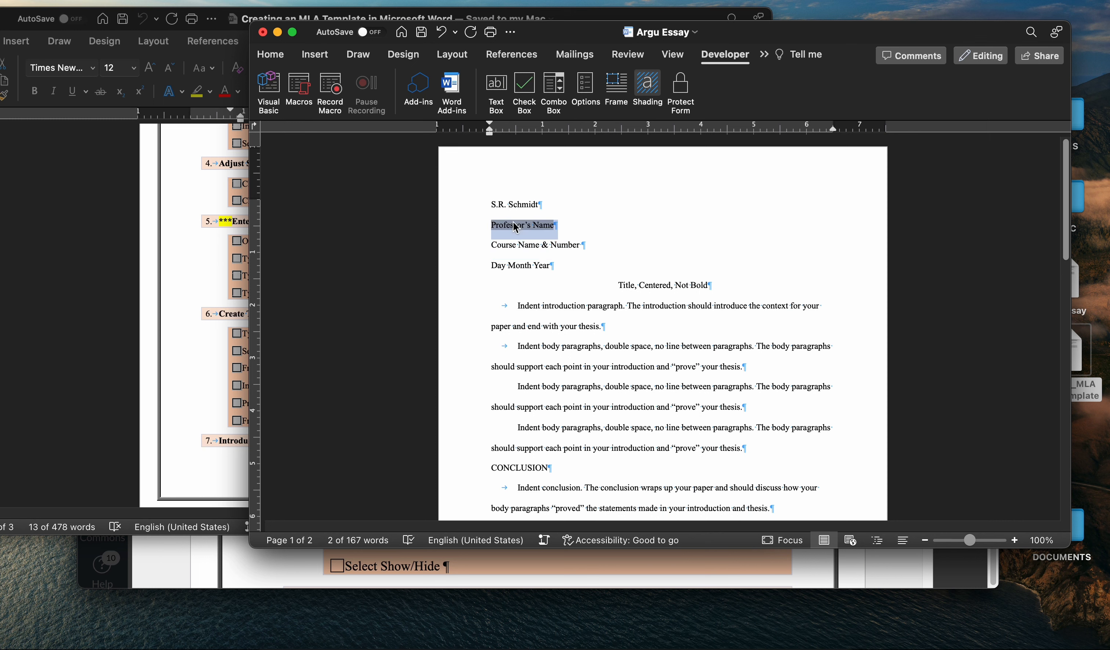
type("Ms. B")
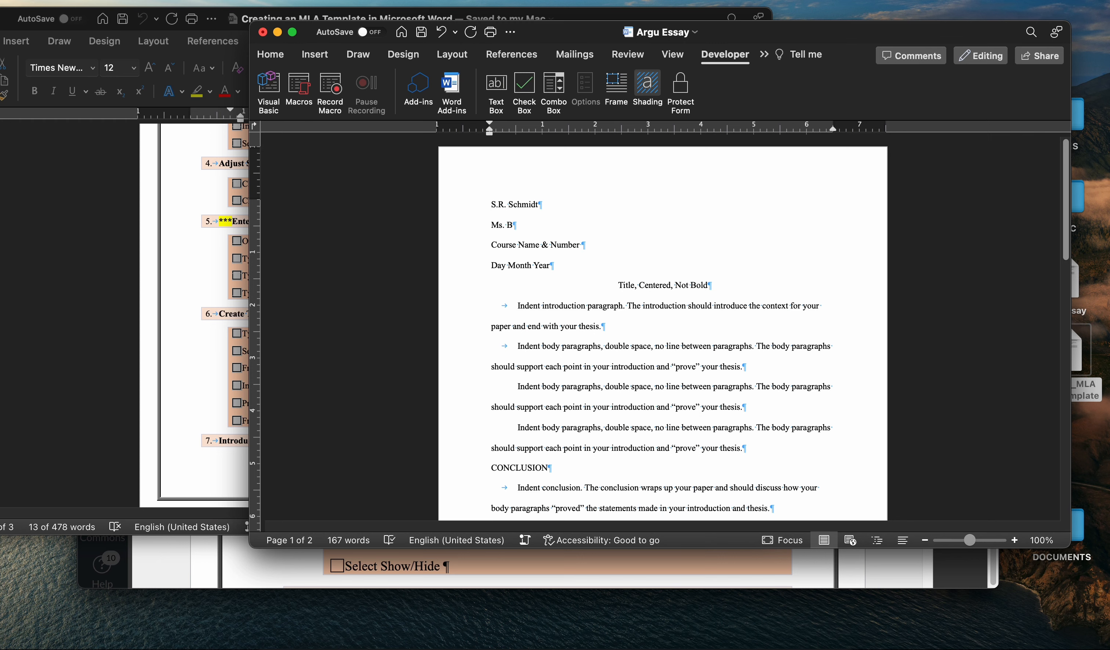
key("super+z")
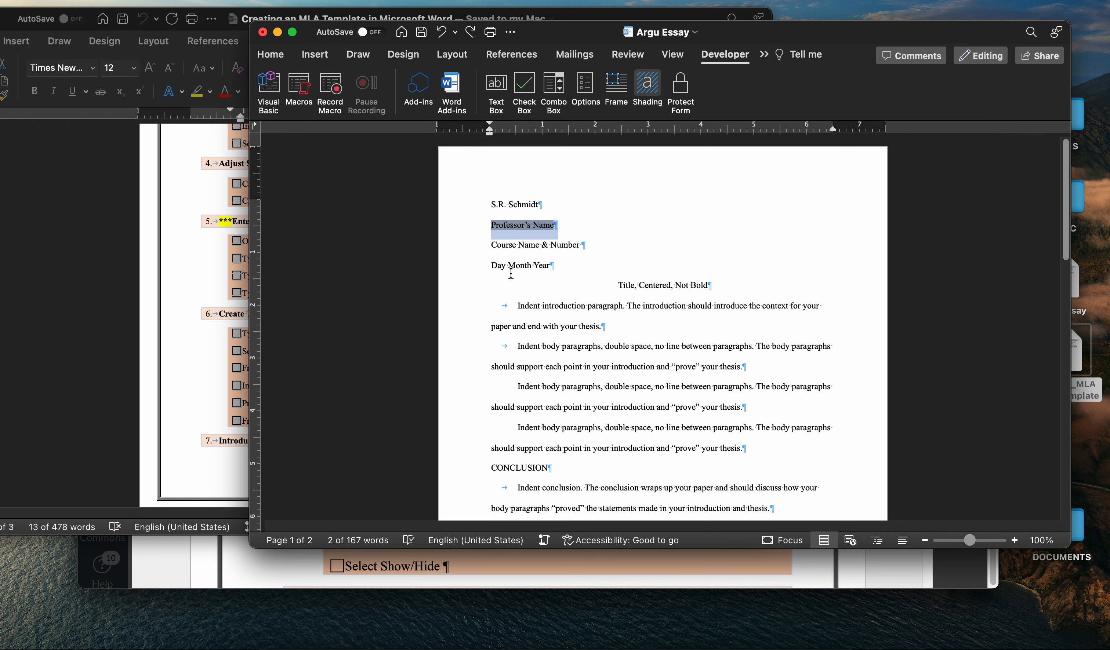
Delete all text below the Professor's Name field, from the course line through the Works Cited page.
left_click(489, 245)
left_click_drag(489, 246, 826, 576)
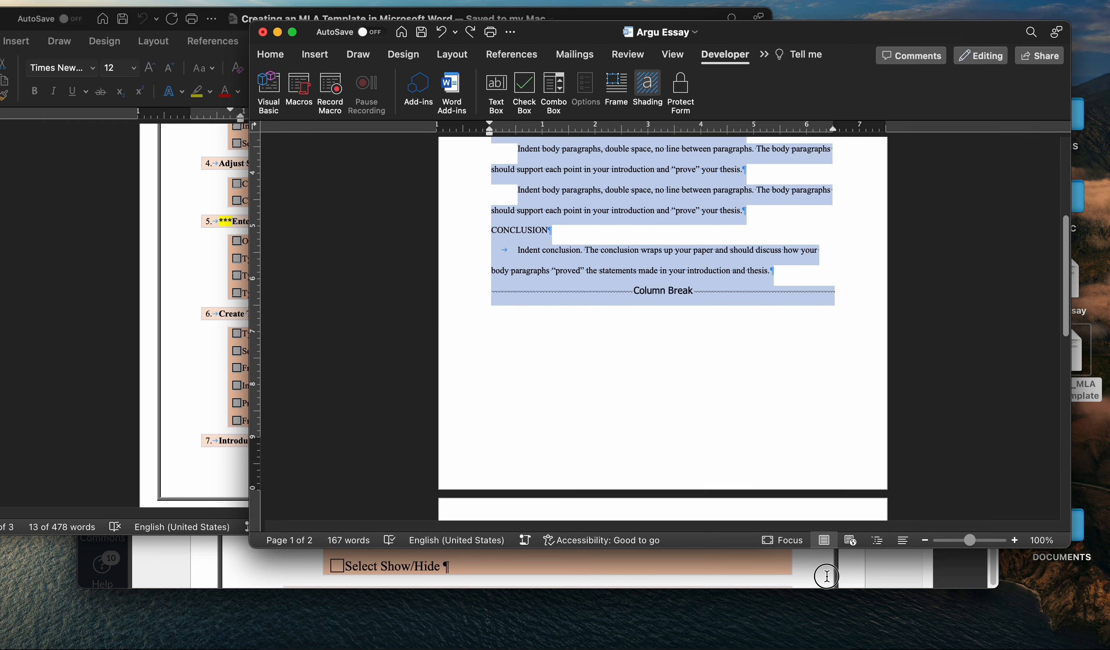
key("BackSpace")
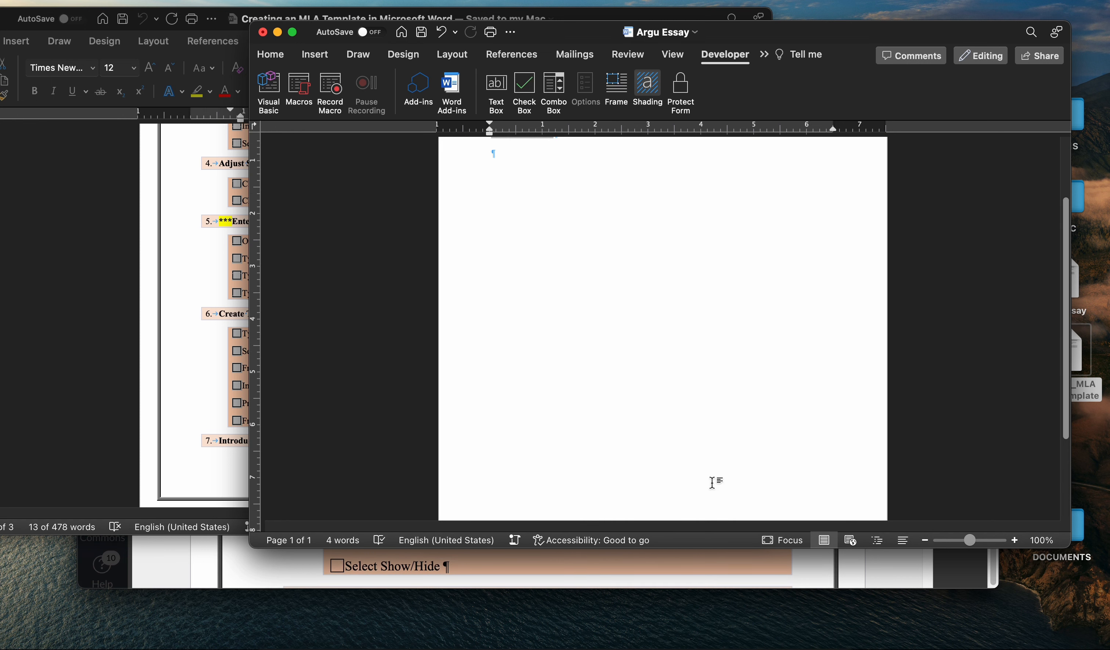
scroll(704, 362, "up", 3)
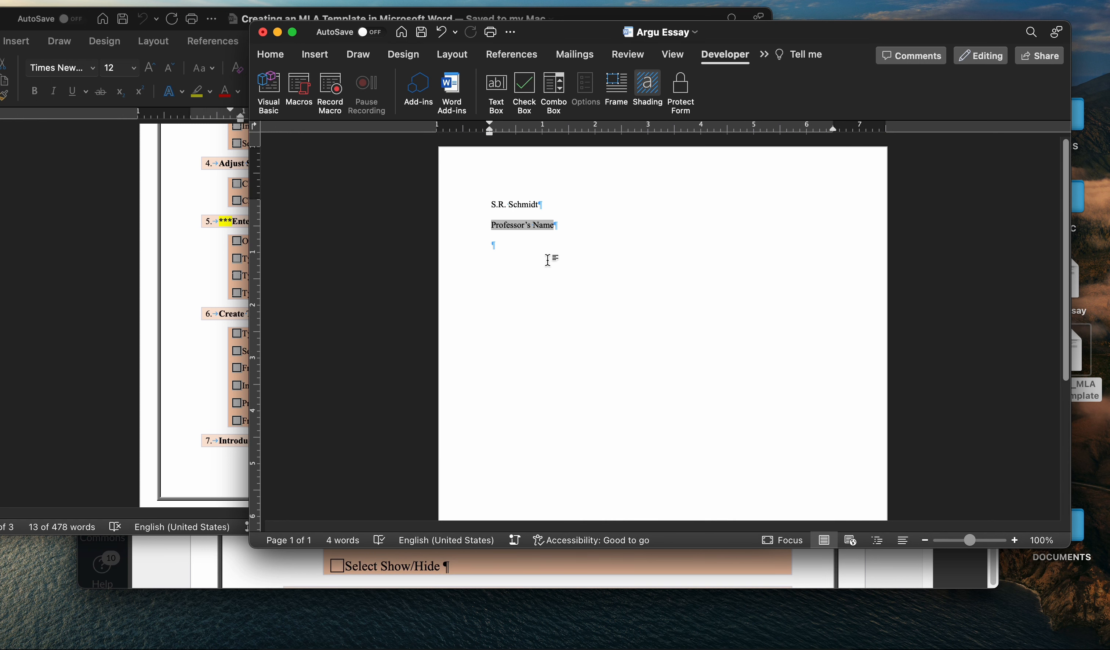
Insert a text form field below Professor's Name with "Course Name & Number" as its default text and fill-in enabled.
left_click(496, 85)
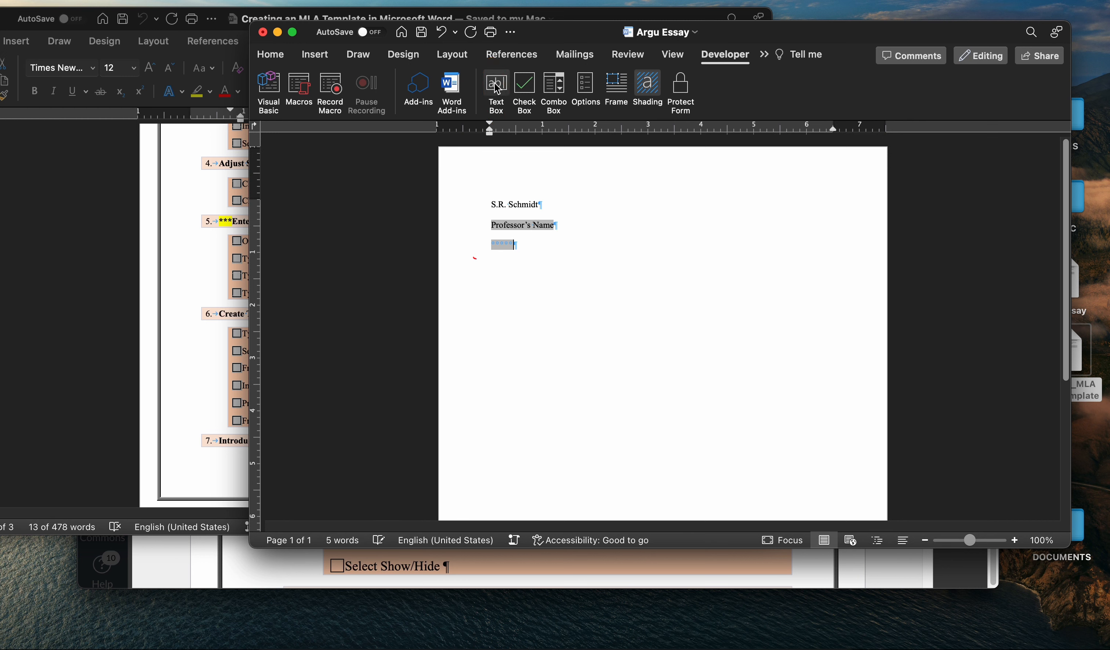
double_click(505, 245)
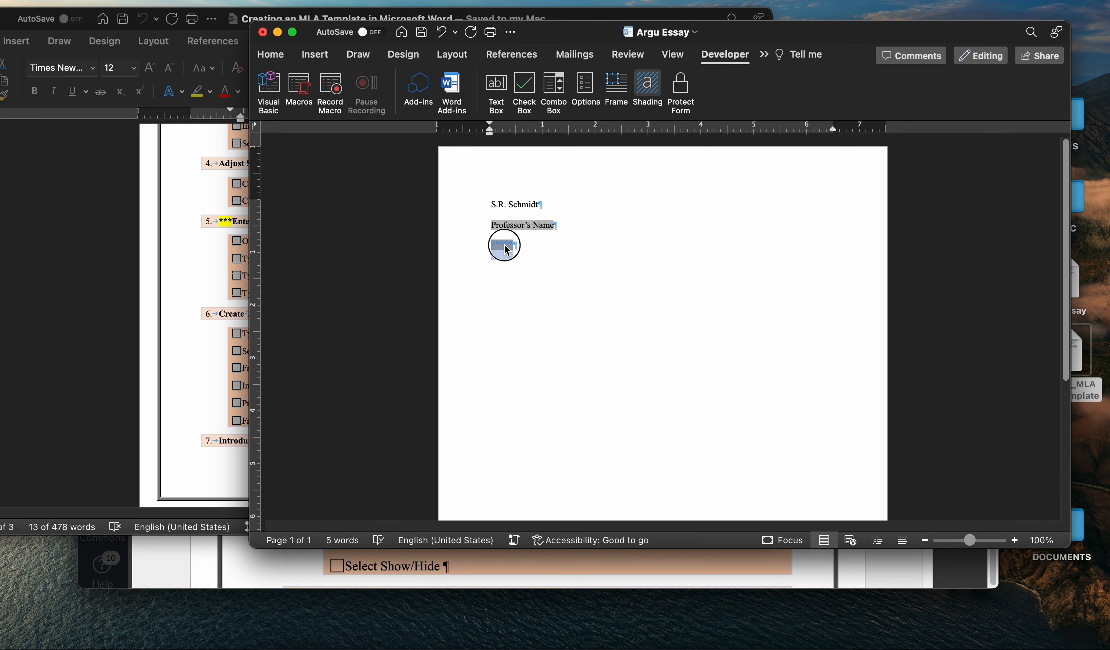
left_click(596, 148)
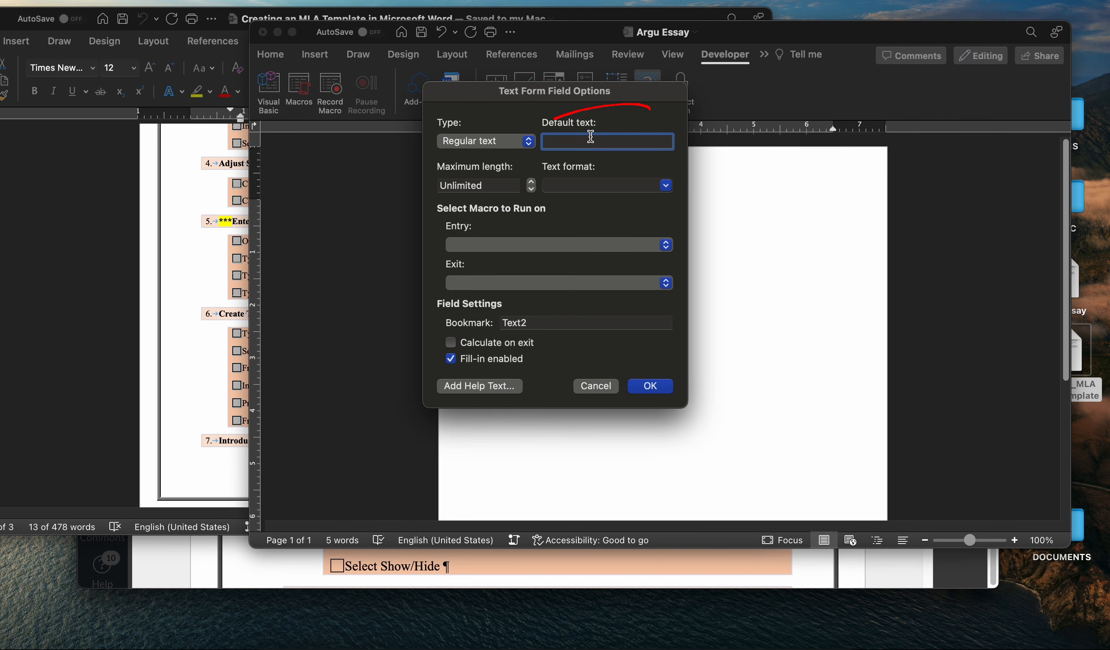
type("Course ")
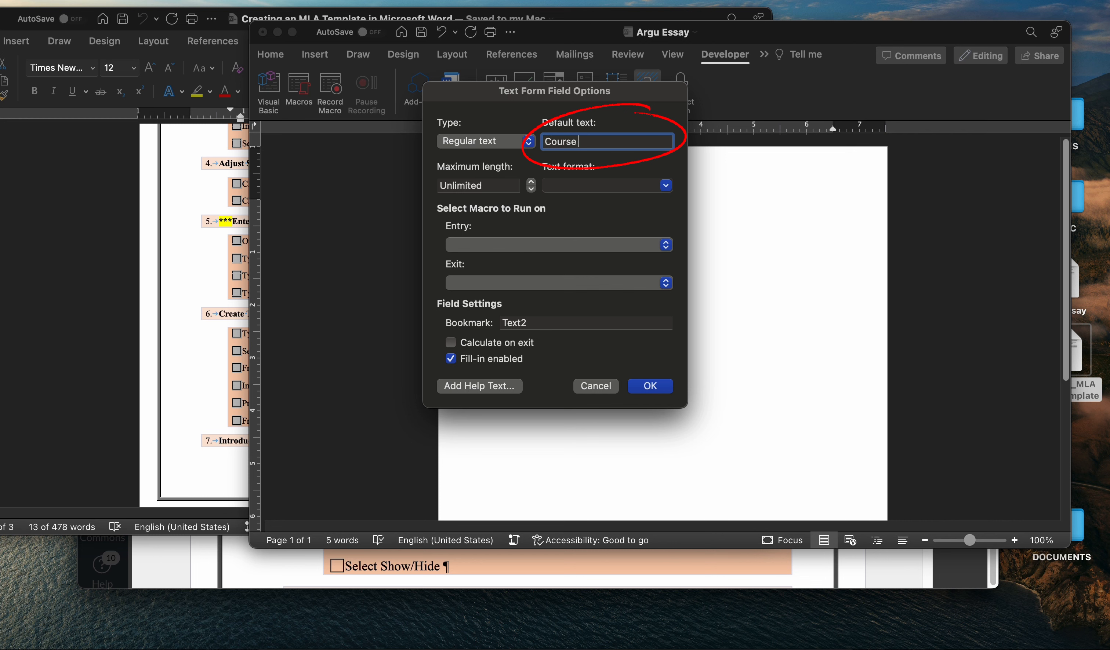
type("Name & Number")
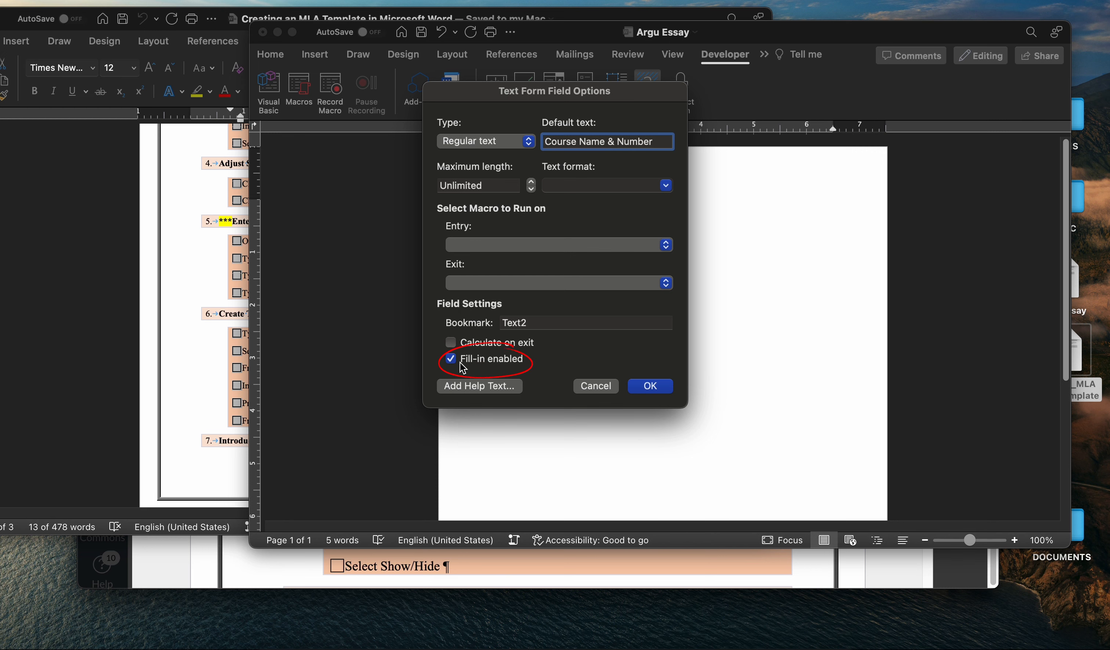
left_click(655, 389)
left_click(655, 387)
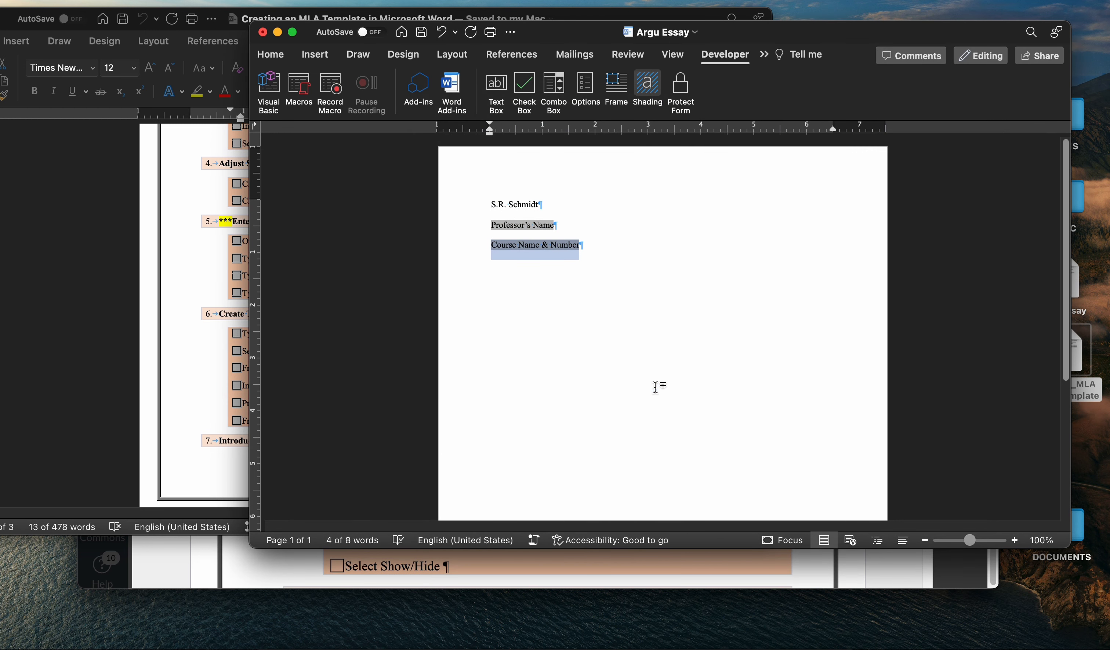